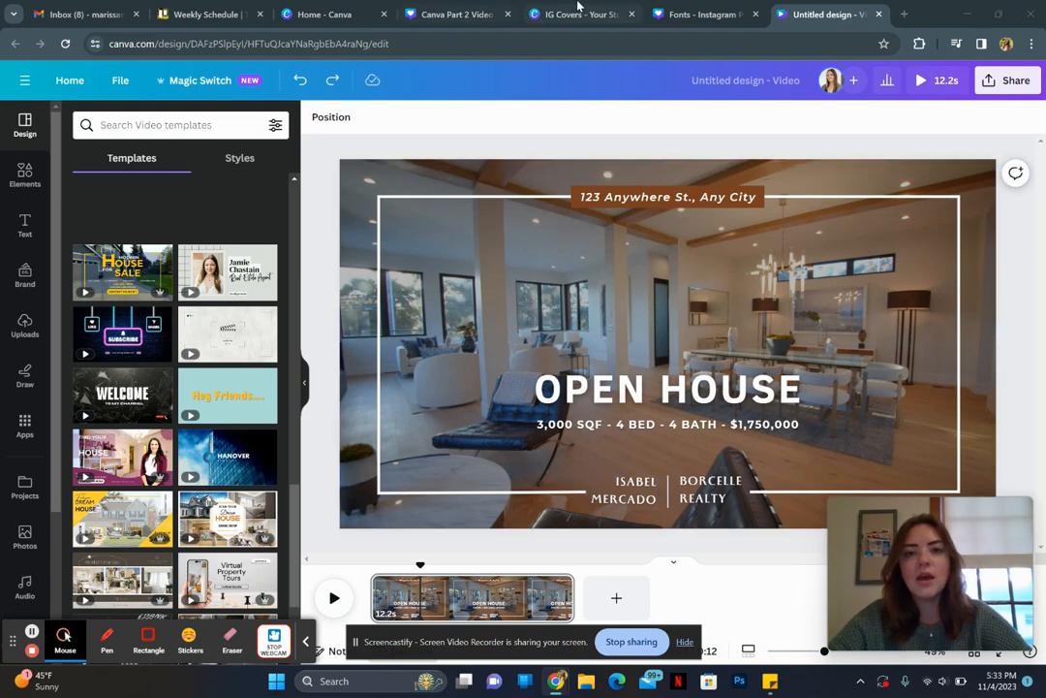
Switch to the Canva home tab and pick the YouTube Video 1920 × 1080 px design type
{"action": "left_click", "coordinate": [355, 8]}
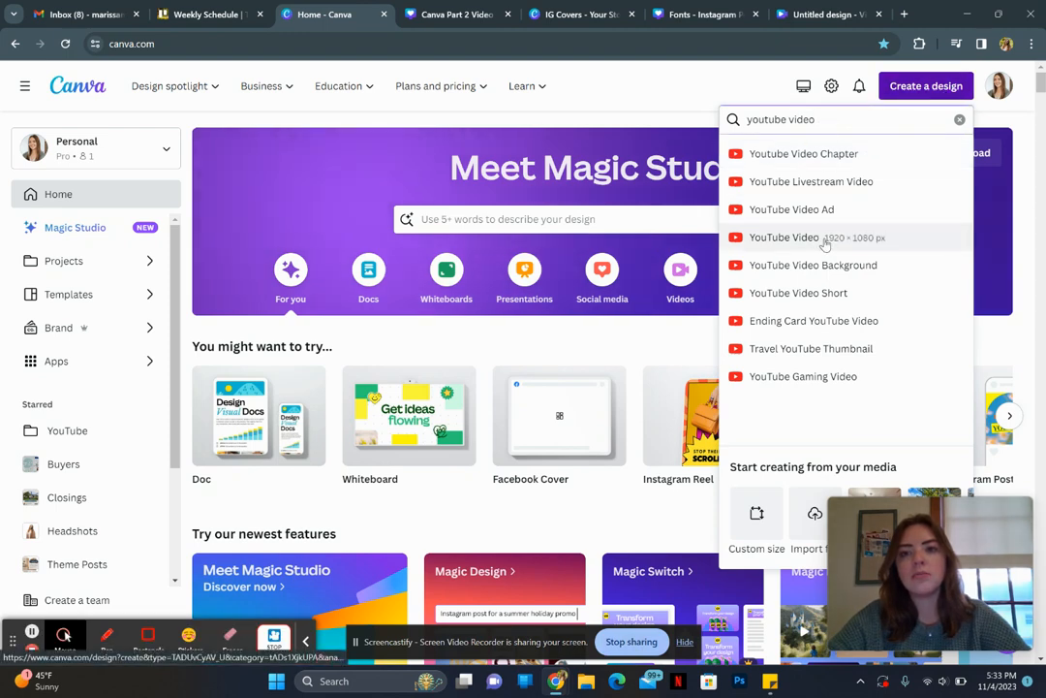
{"action": "left_click", "coordinate": [787, 237]}
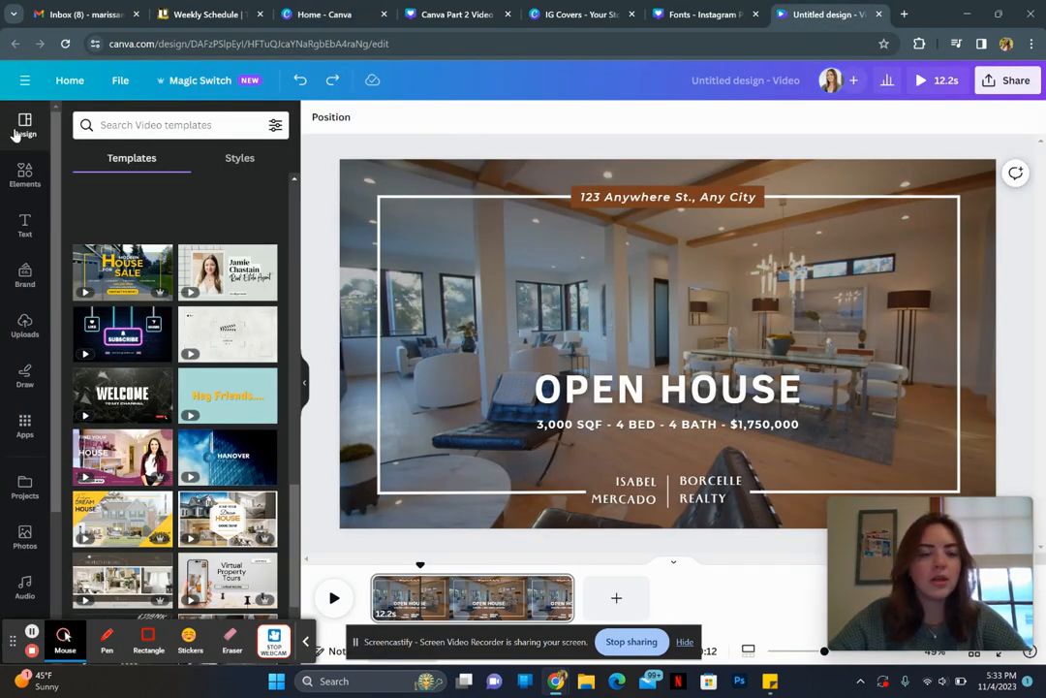
Search the video templates for real estate and browse the results
{"action": "left_click", "coordinate": [121, 126]}
{"action": "type", "text": "r"}
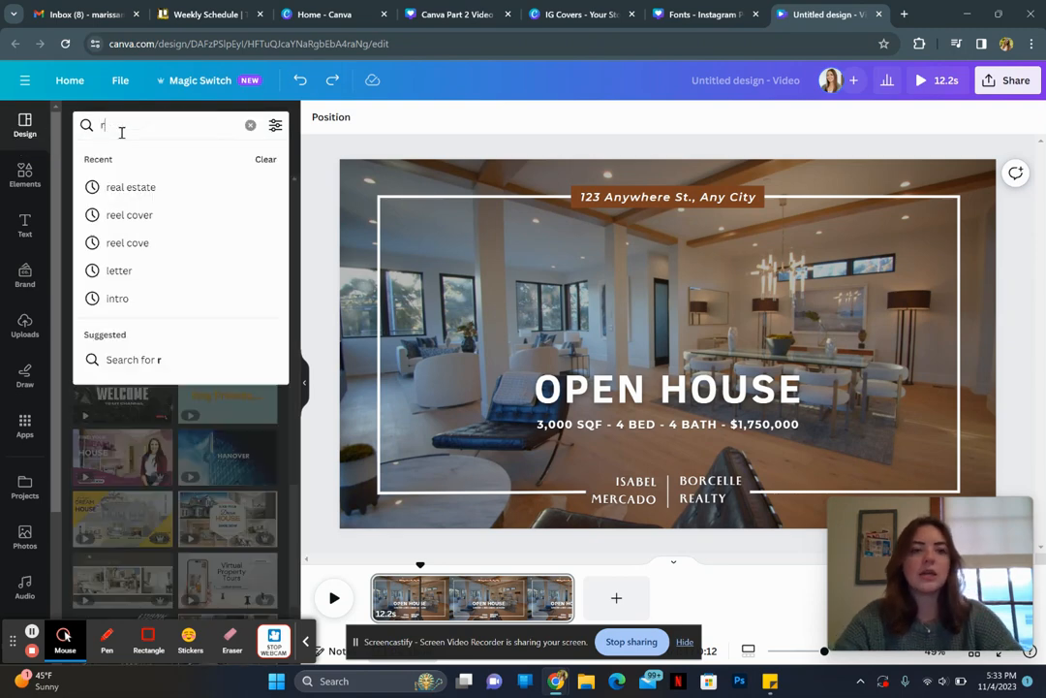
{"action": "type", "text": "eal estate"}
{"action": "key", "text": "Return"}
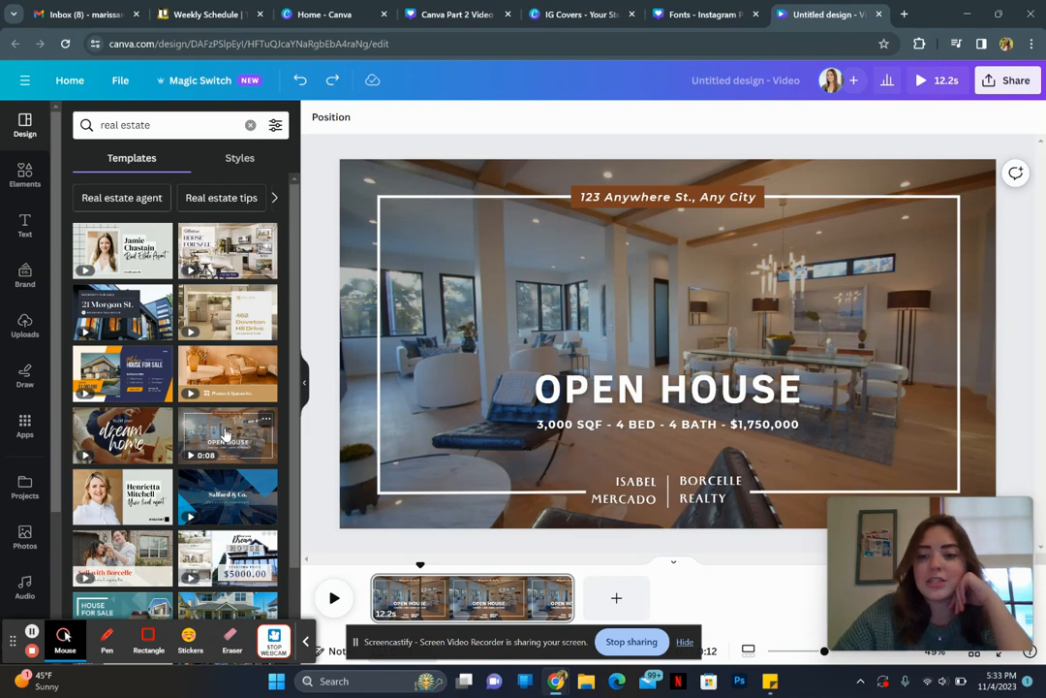
{"action": "scroll", "coordinate": [225, 434], "scroll_direction": "down", "scroll_amount": 2}
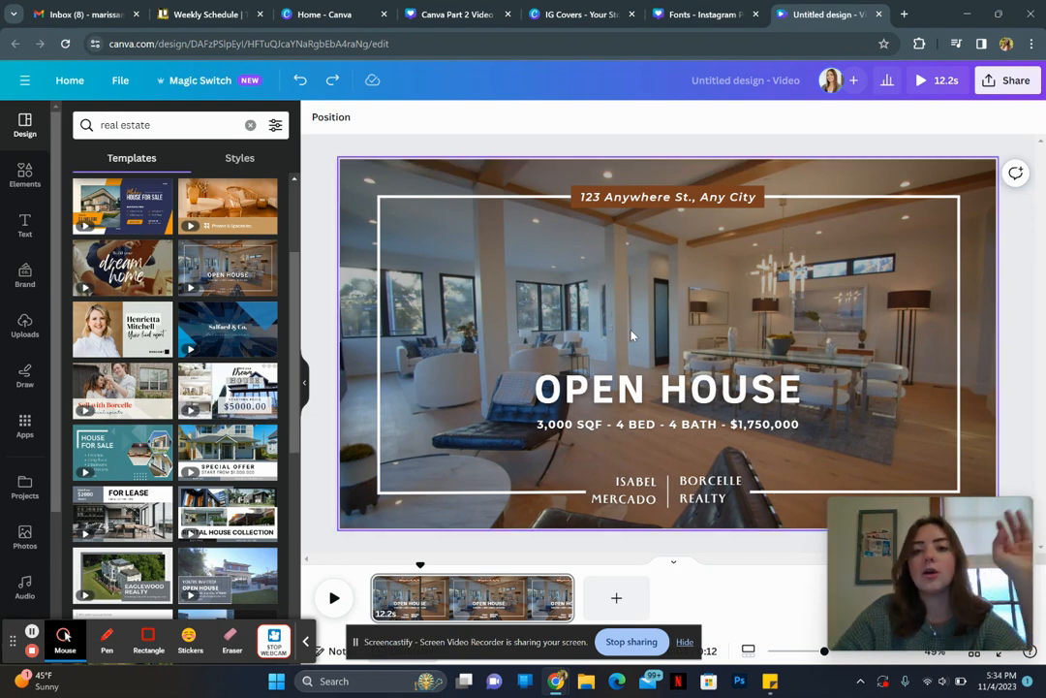
Replace the OPEN HOUSE headline text with 123 MAIN STREET
{"action": "double_click", "coordinate": [621, 386]}
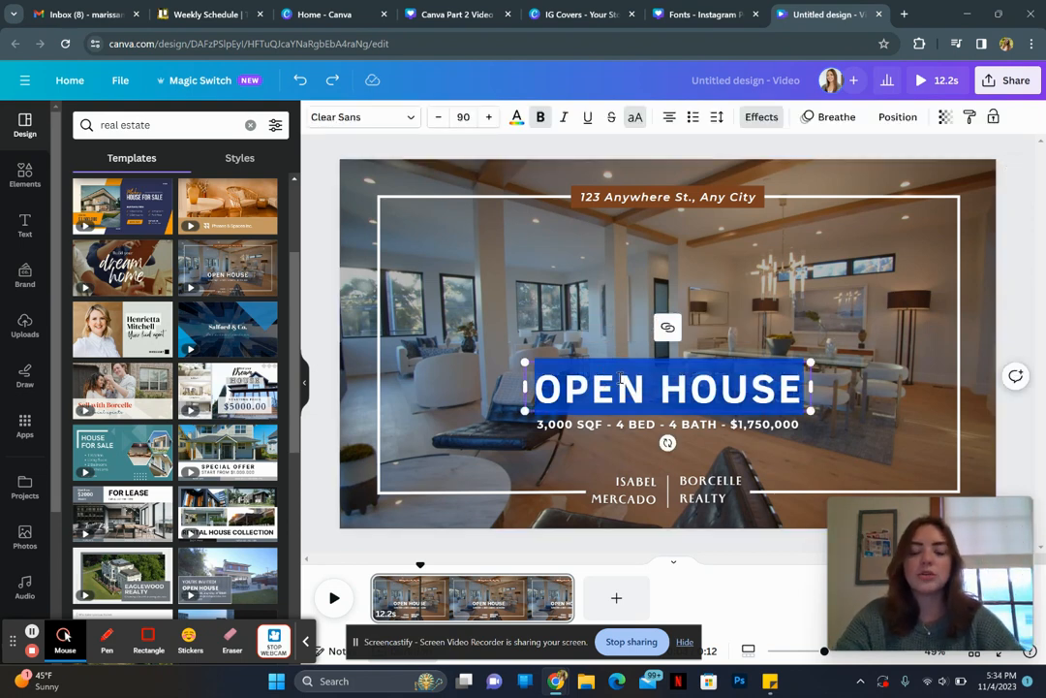
{"action": "type", "text": "123"}
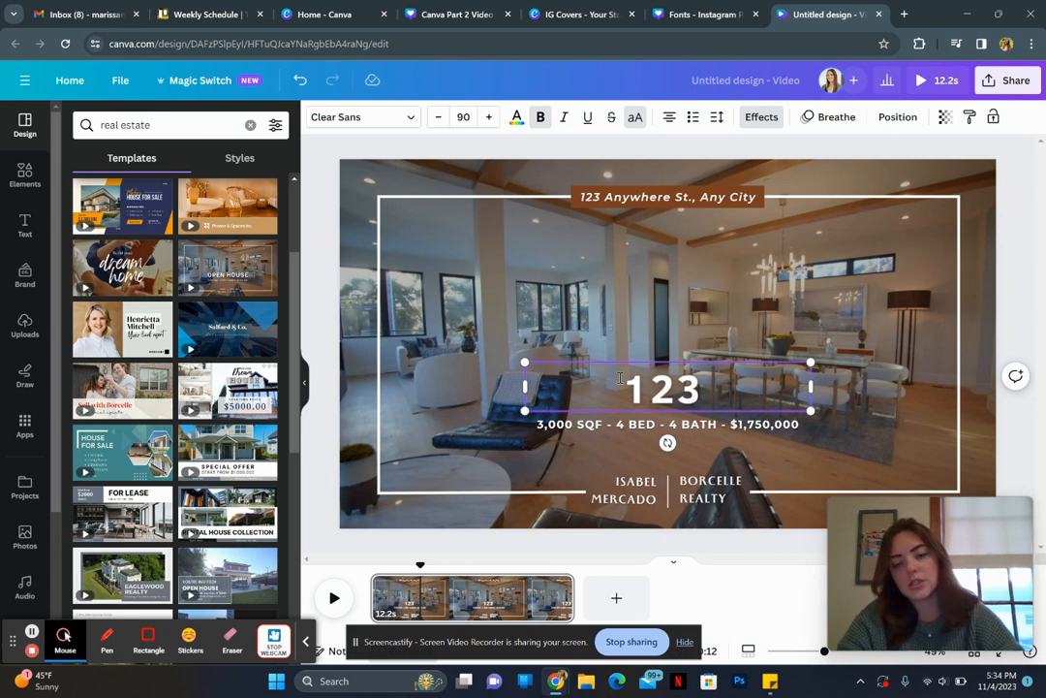
{"action": "type", "text": " MAIN STREET"}
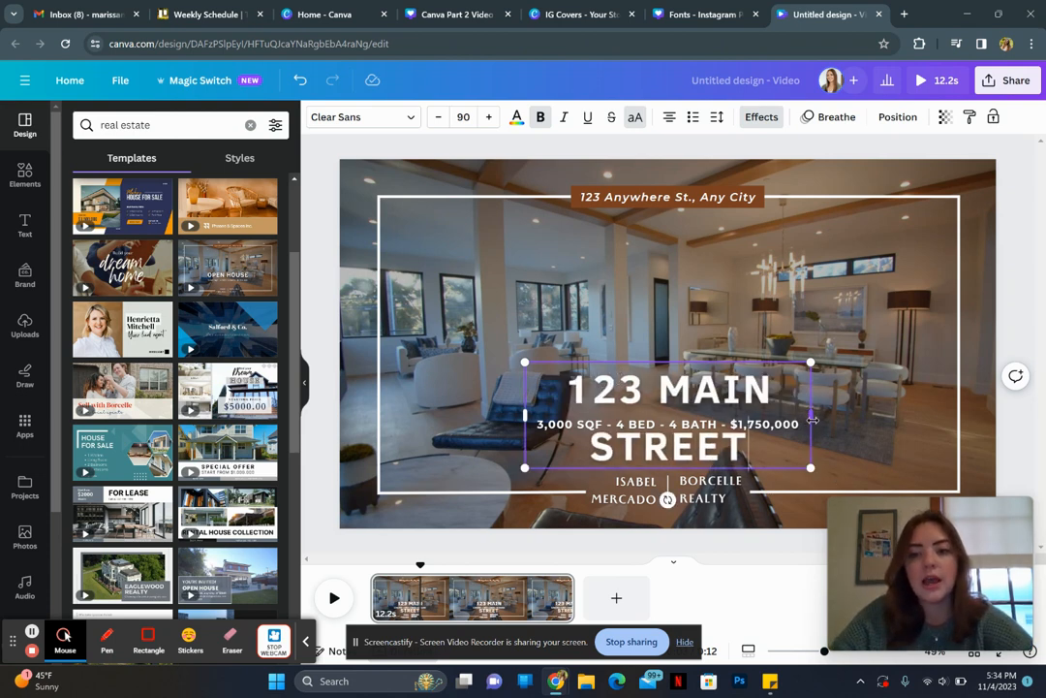
Widen the headline text box so it fits on one line and recenter it on the image
{"action": "left_click_drag", "start_coordinate": [812, 419], "coordinate": [923, 412]}
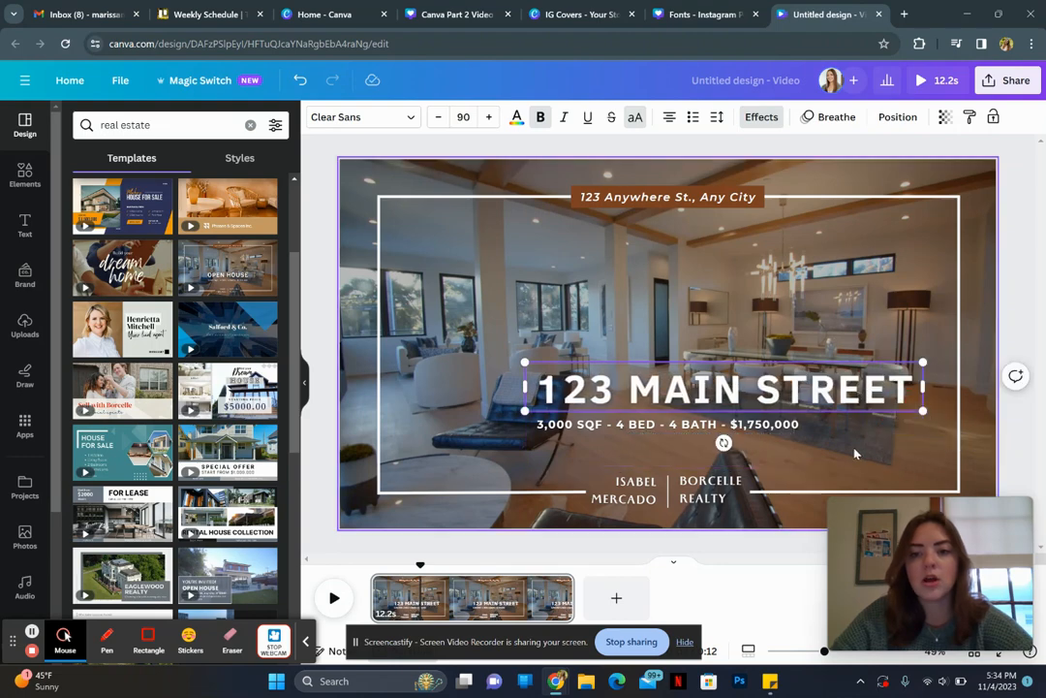
{"action": "left_click", "coordinate": [854, 453]}
{"action": "left_click_drag", "start_coordinate": [812, 393], "coordinate": [752, 391]}
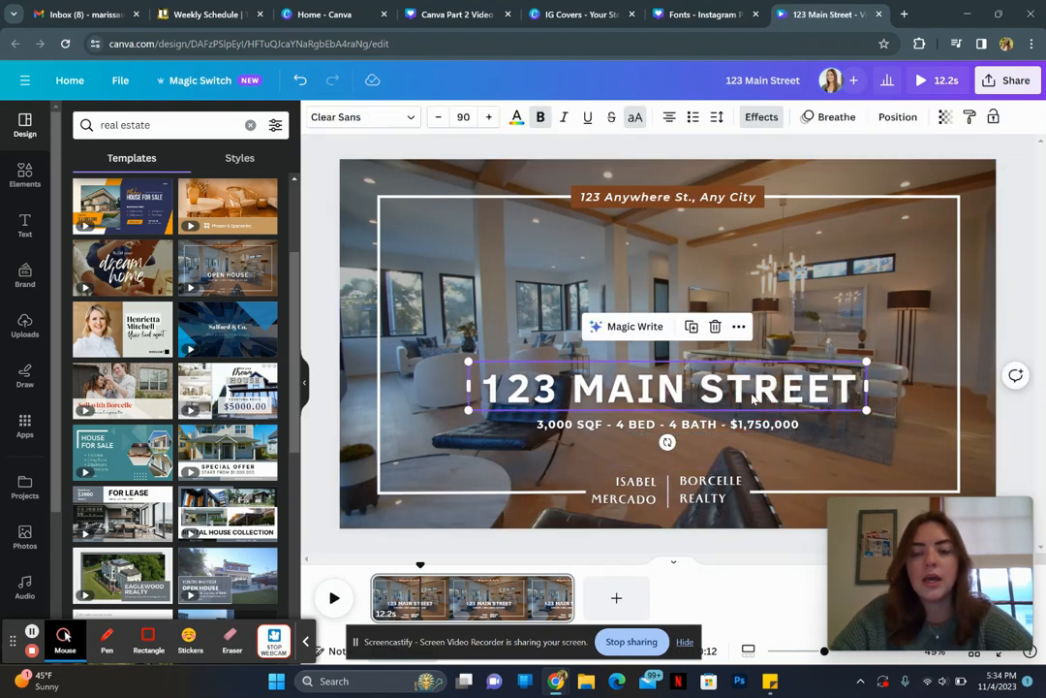
Replace the top address label text with New Listing!
{"action": "double_click", "coordinate": [709, 198]}
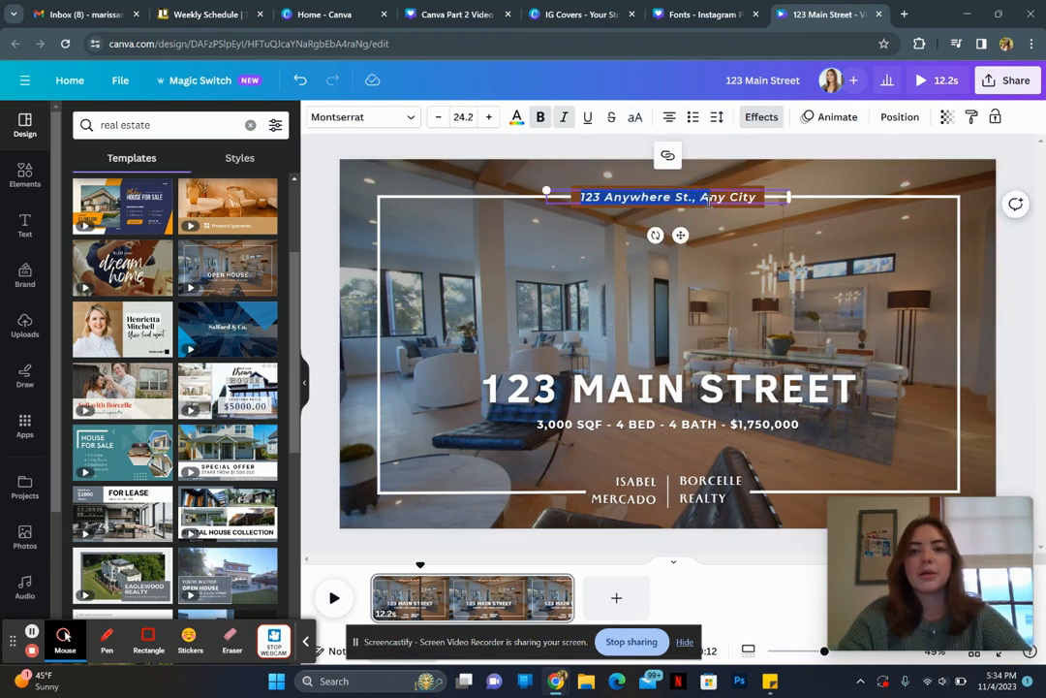
{"action": "type", "text": "New Listing!"}
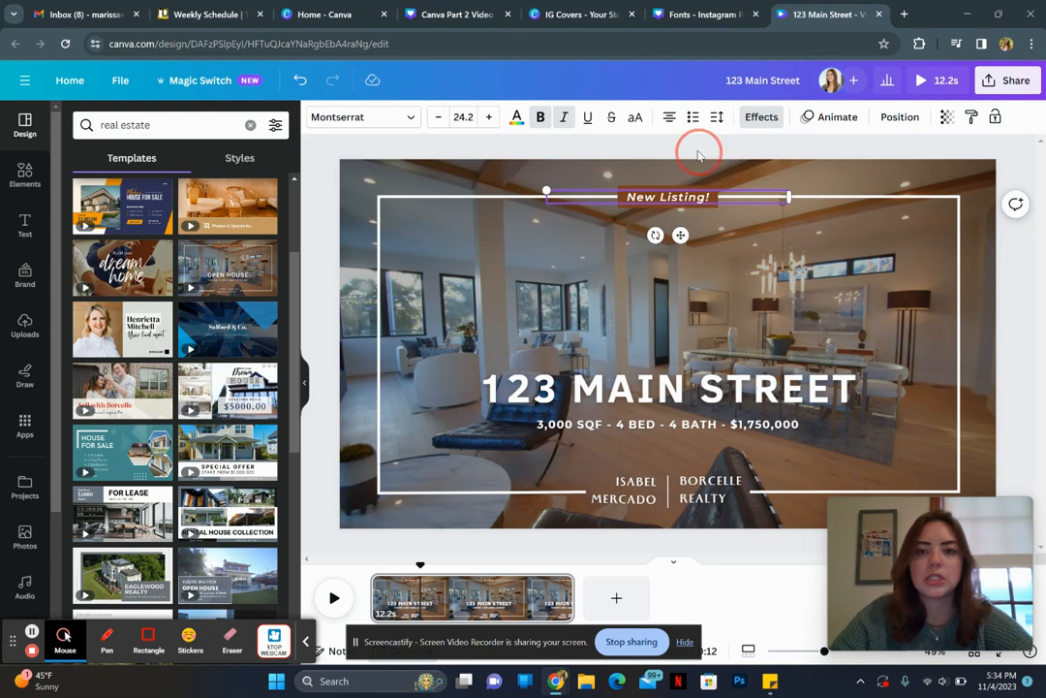
{"action": "left_click", "coordinate": [577, 166]}
Open the effects for the New Listing! label and set its background colour to the dark navy Nature Colors swatch
{"action": "left_click", "coordinate": [680, 198]}
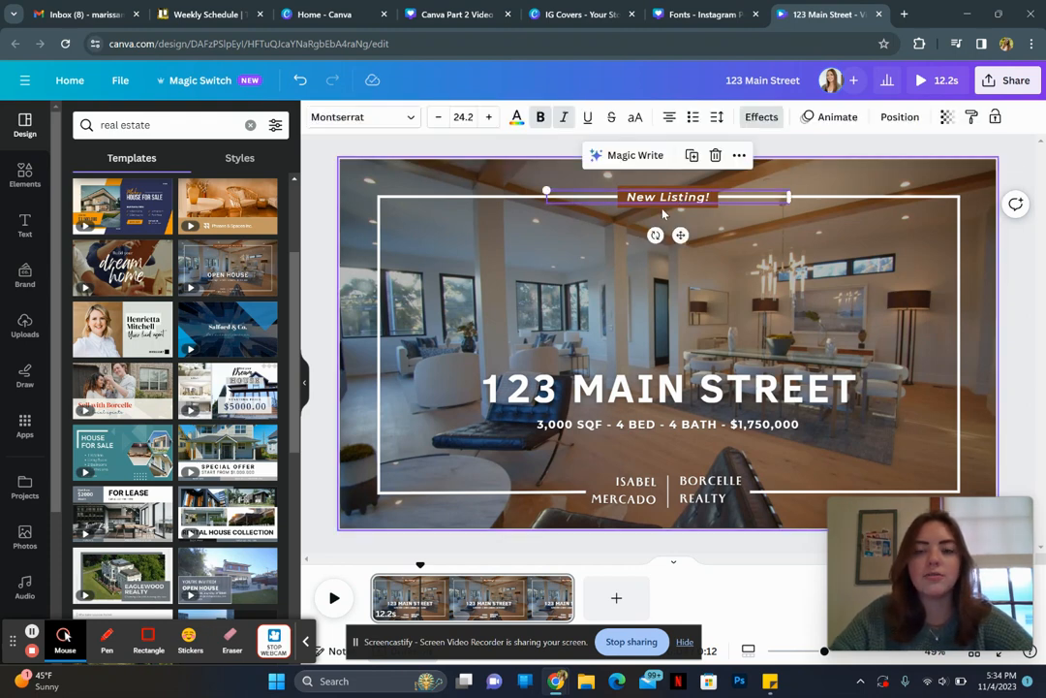
{"action": "left_click", "coordinate": [774, 125]}
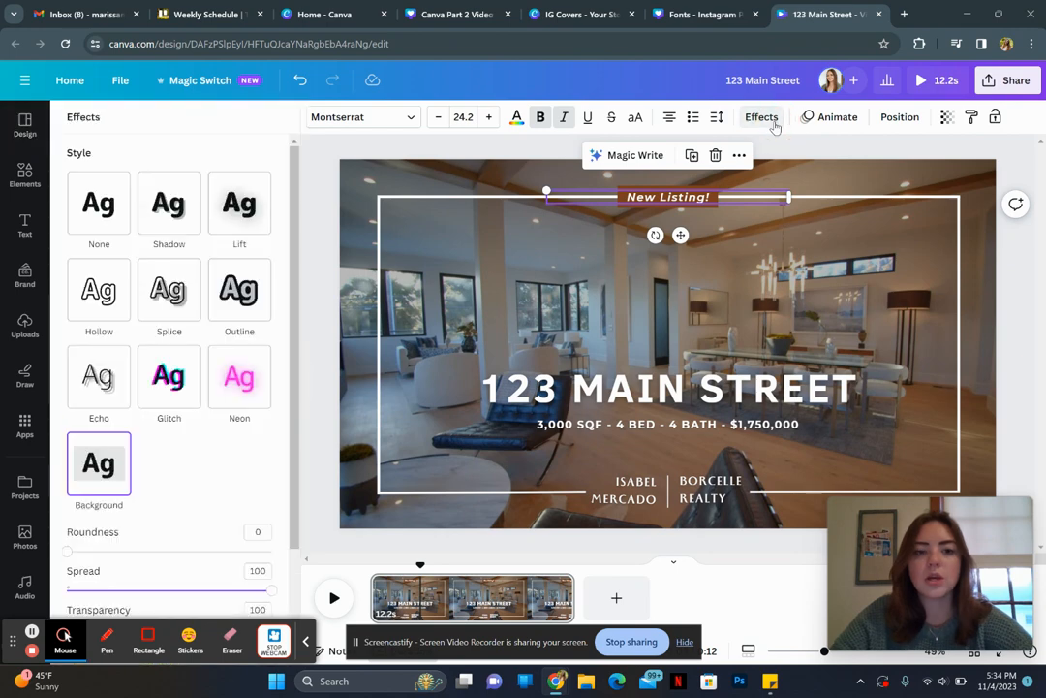
{"action": "scroll", "coordinate": [198, 427], "scroll_direction": "down", "scroll_amount": 2}
{"action": "left_click", "coordinate": [260, 516]}
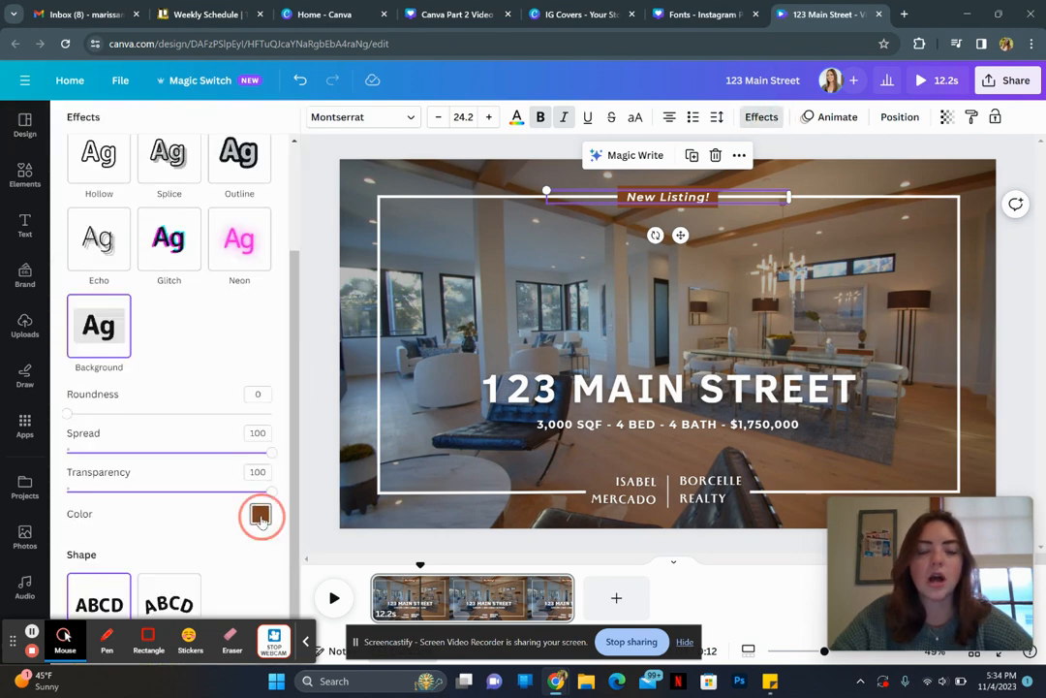
{"action": "left_click", "coordinate": [113, 452]}
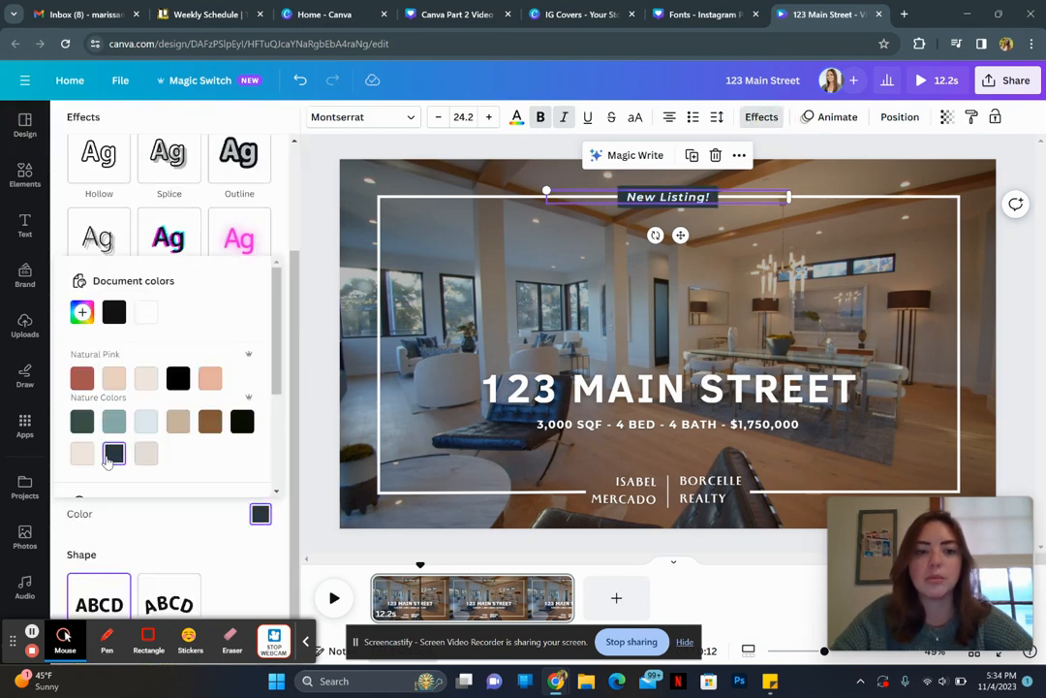
{"action": "left_click", "coordinate": [141, 516]}
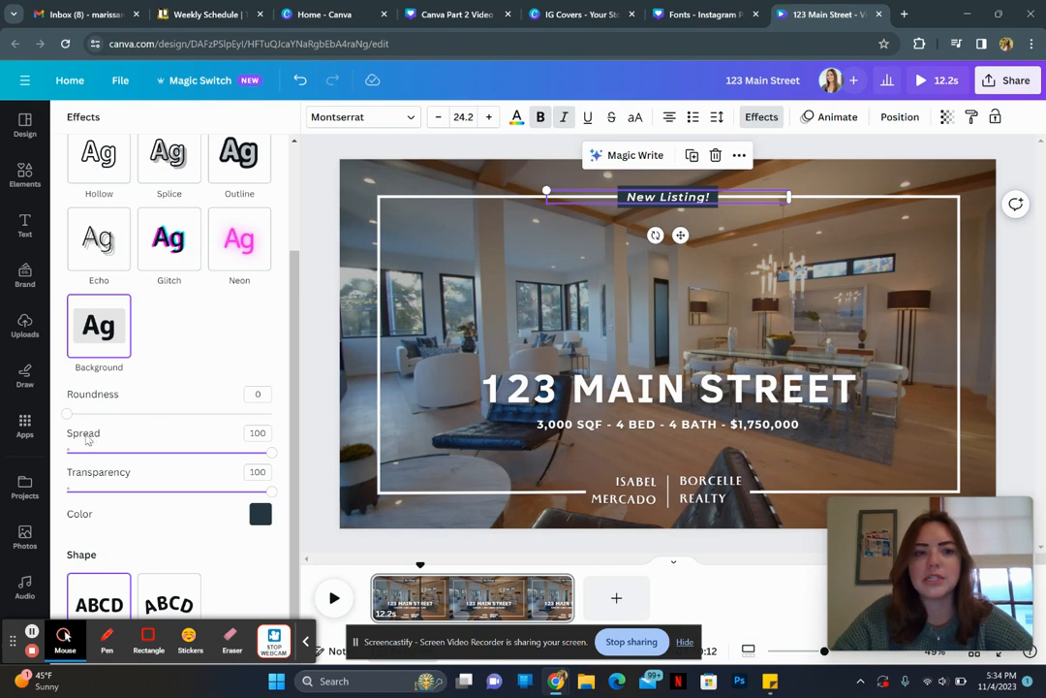
Set the label background's roundness to about 59, with spread and transparency at 100
{"action": "left_click_drag", "start_coordinate": [67, 413], "coordinate": [188, 413]}
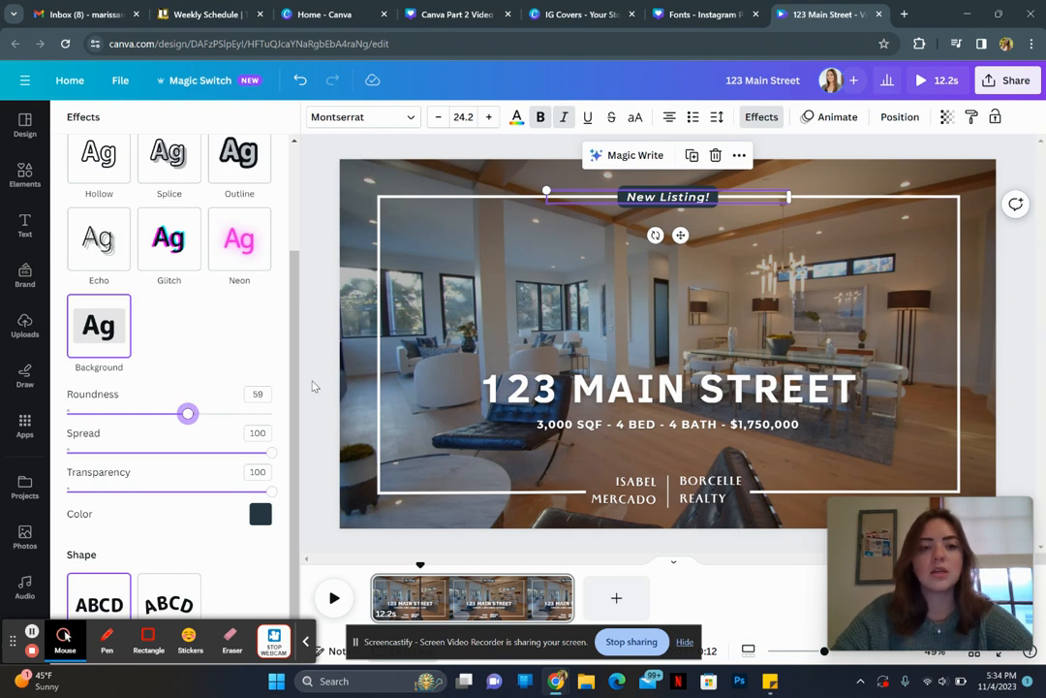
{"action": "left_click_drag", "start_coordinate": [262, 450], "coordinate": [300, 450]}
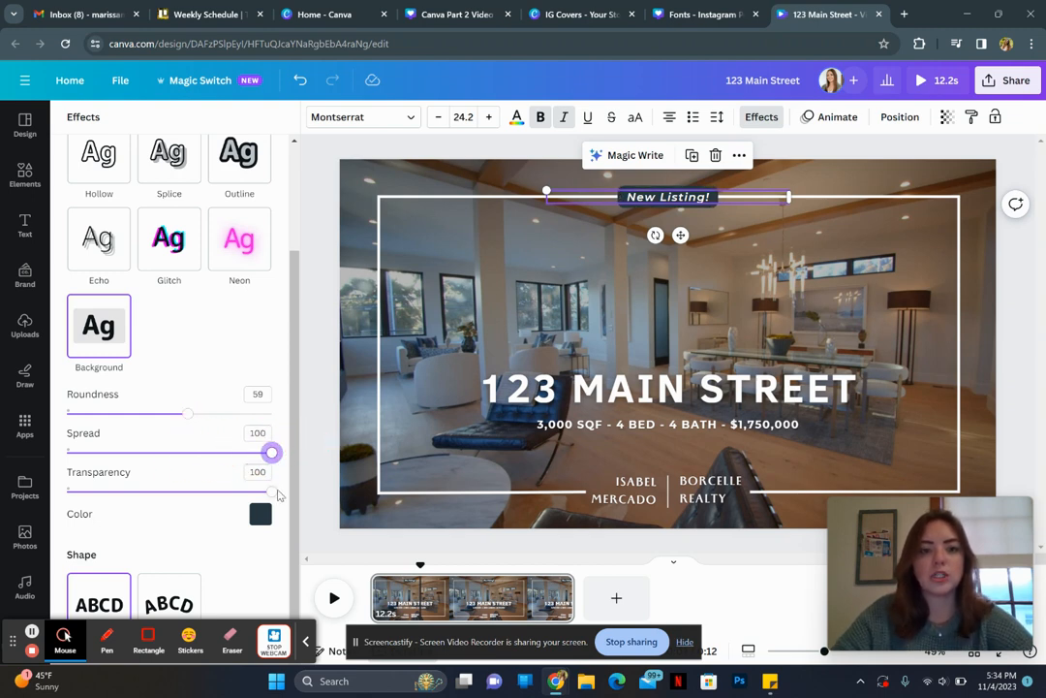
{"action": "left_click_drag", "start_coordinate": [274, 494], "coordinate": [310, 496]}
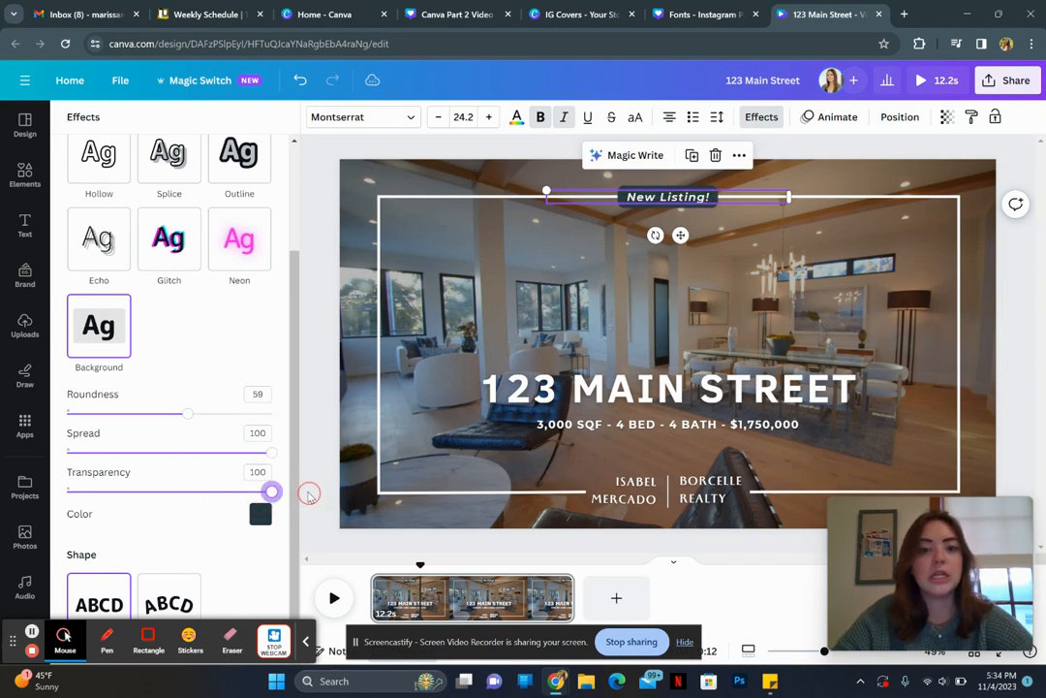
{"action": "left_click", "coordinate": [325, 459]}
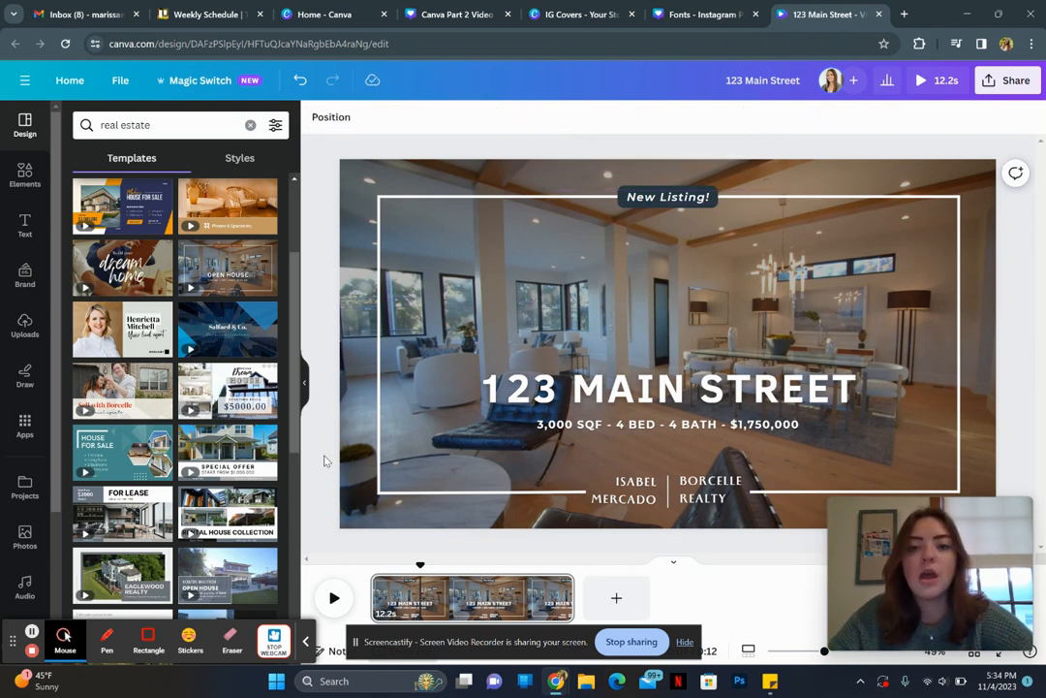
Select the stats line, agent name and brokerage text elements in turn, then the background video
{"action": "left_click", "coordinate": [633, 427]}
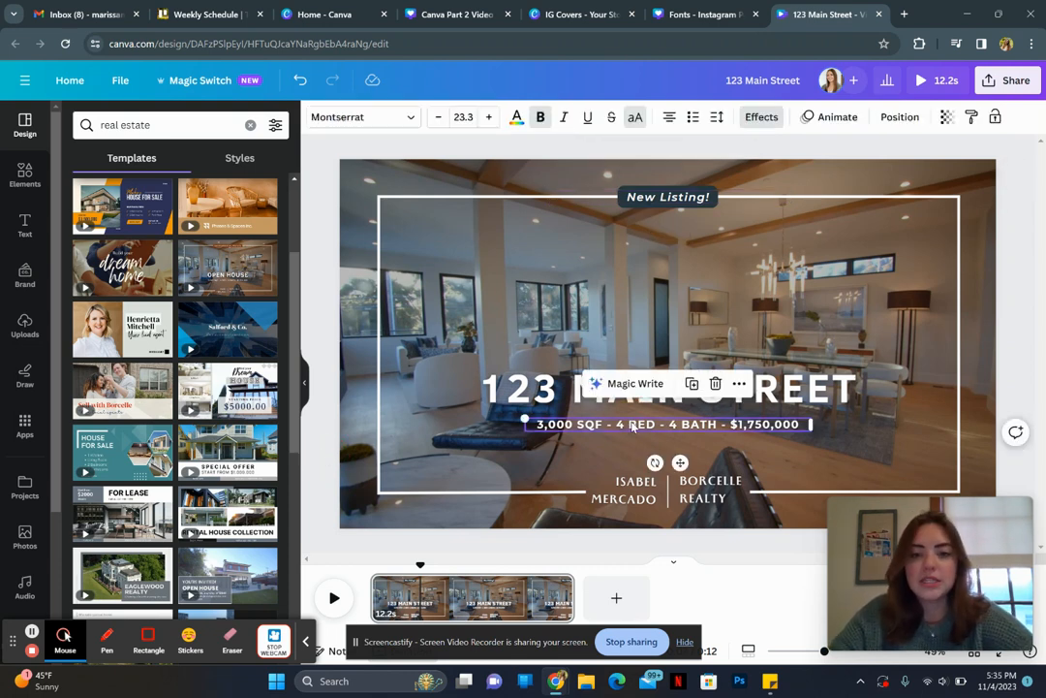
{"action": "left_click", "coordinate": [636, 494]}
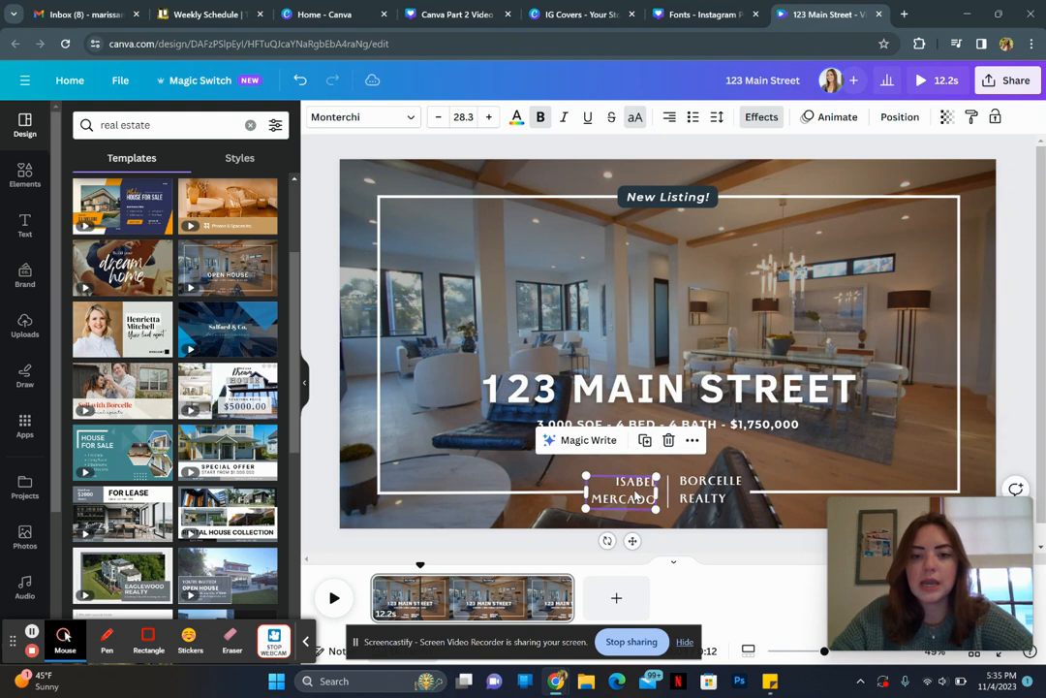
{"action": "left_click", "coordinate": [706, 495]}
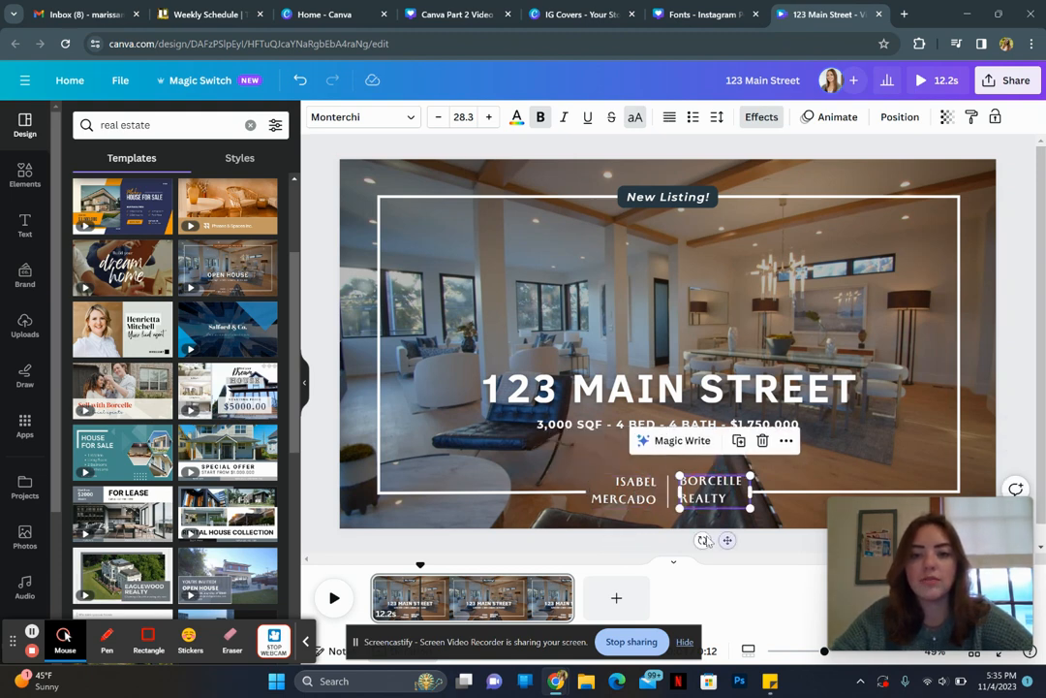
{"action": "left_click", "coordinate": [601, 330]}
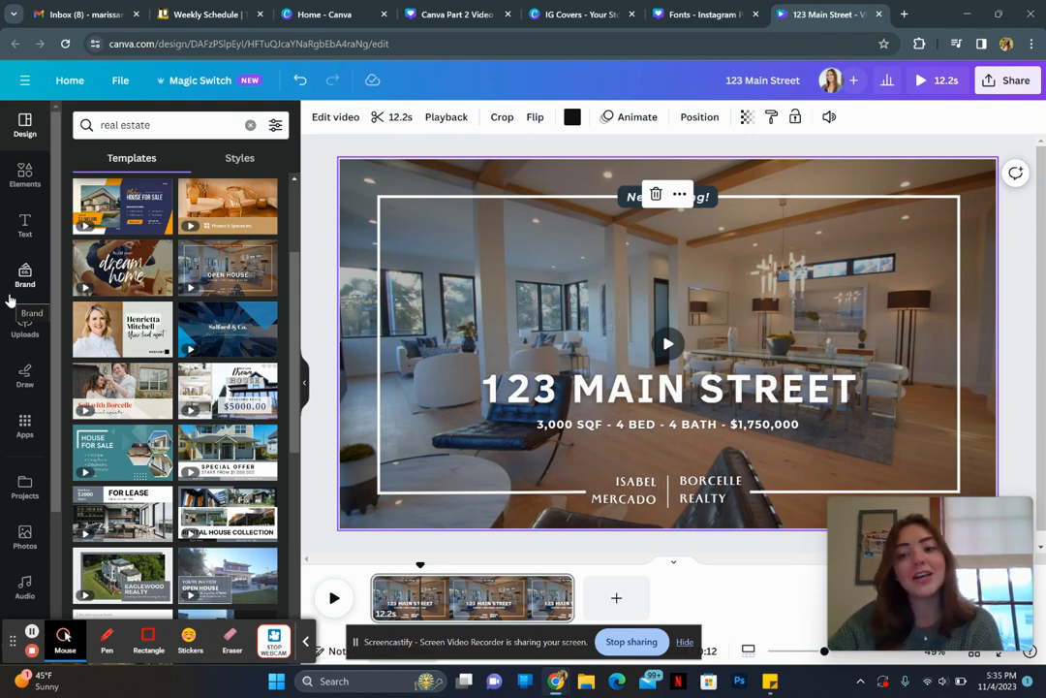
Browse the uploaded images for a listing photo
{"action": "left_click", "coordinate": [23, 325]}
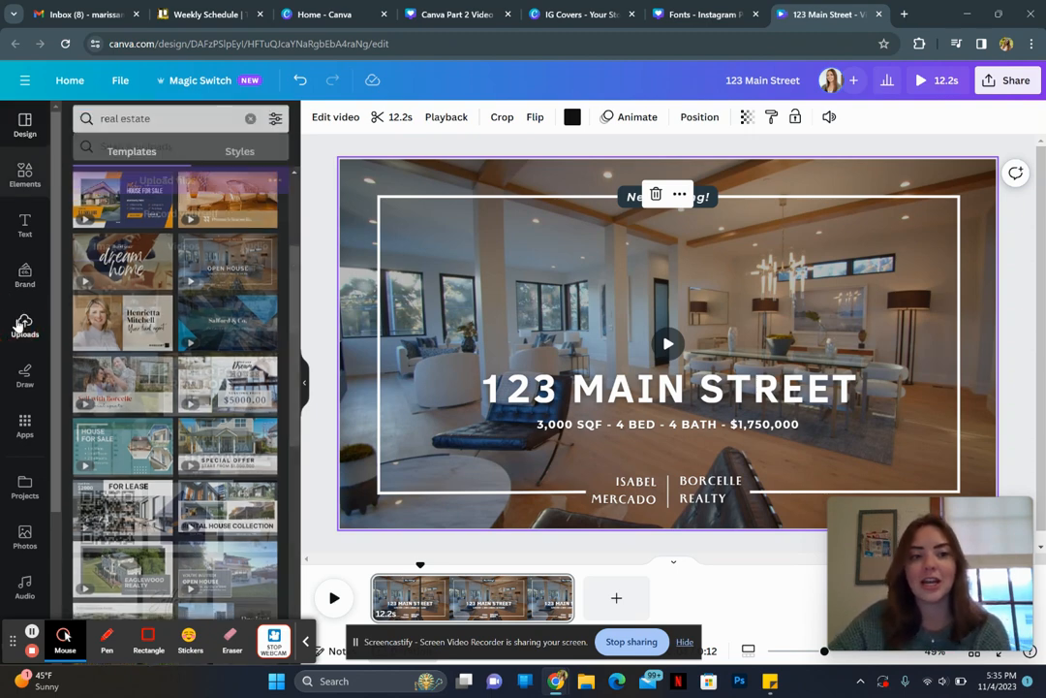
{"action": "scroll", "coordinate": [193, 423], "scroll_direction": "down", "scroll_amount": 15}
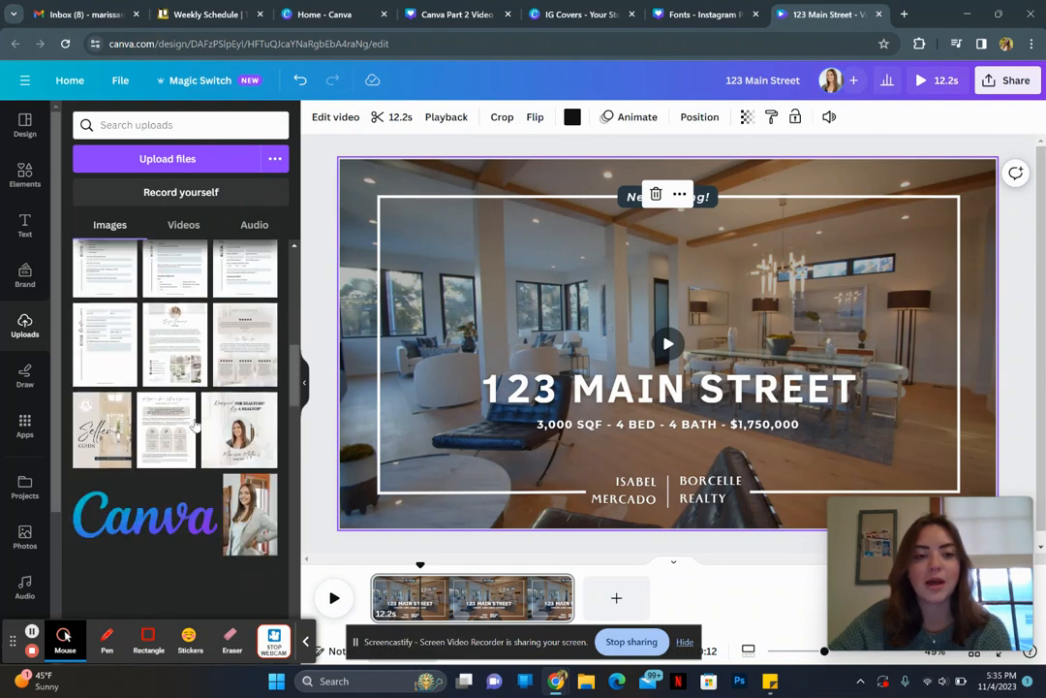
{"action": "scroll", "coordinate": [194, 423], "scroll_direction": "down", "scroll_amount": 10}
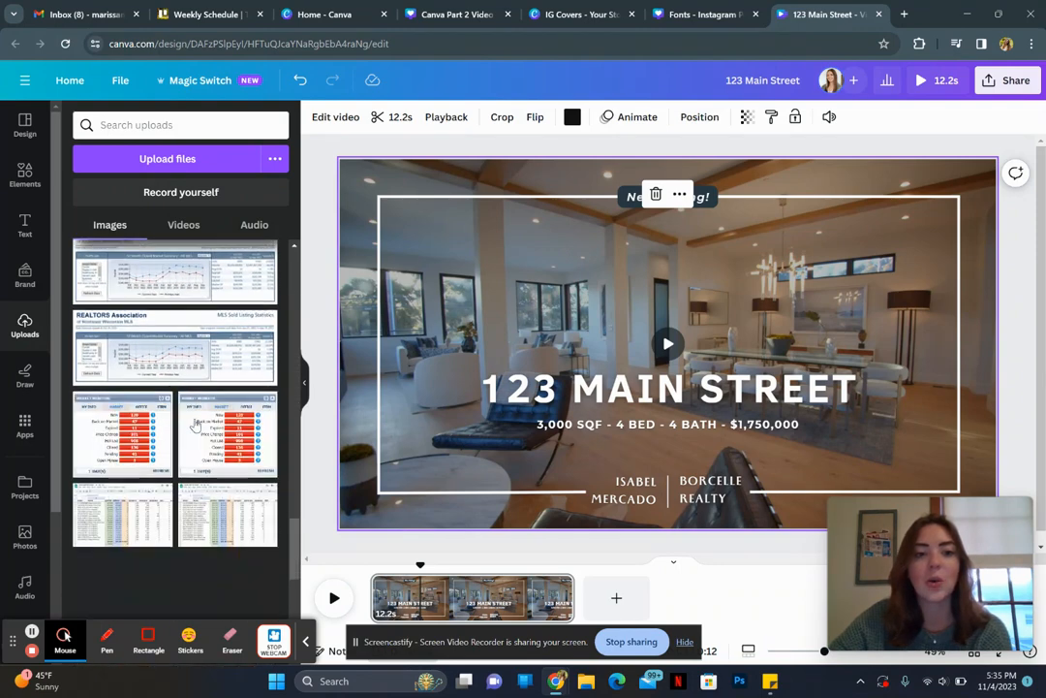
{"action": "scroll", "coordinate": [194, 425], "scroll_direction": "up", "scroll_amount": 10}
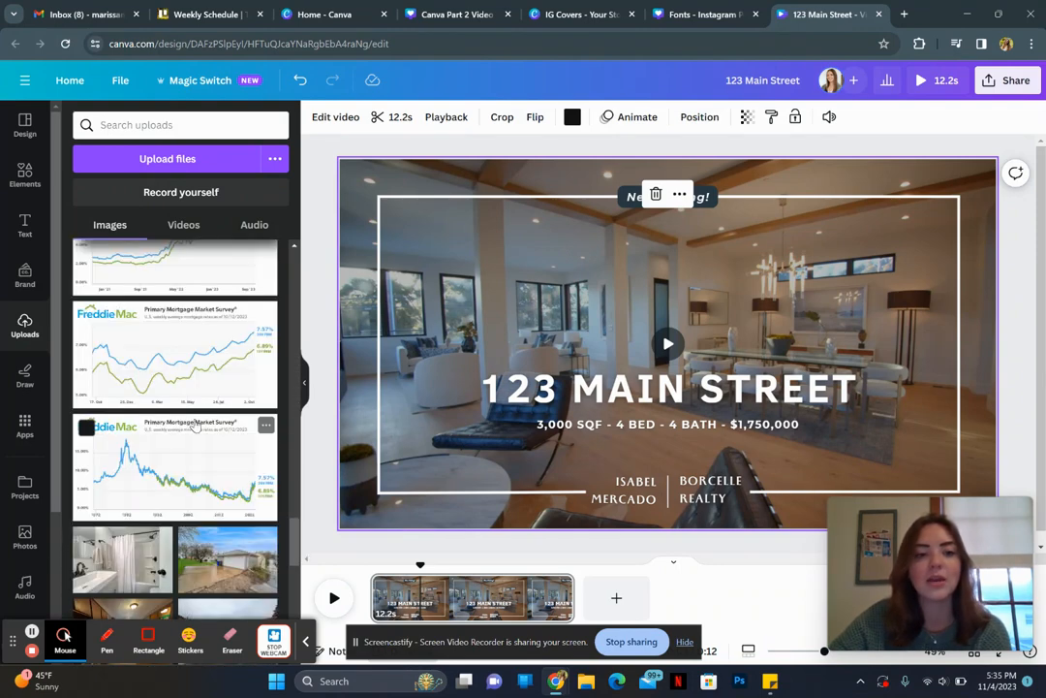
{"action": "scroll", "coordinate": [195, 424], "scroll_direction": "up", "scroll_amount": 5}
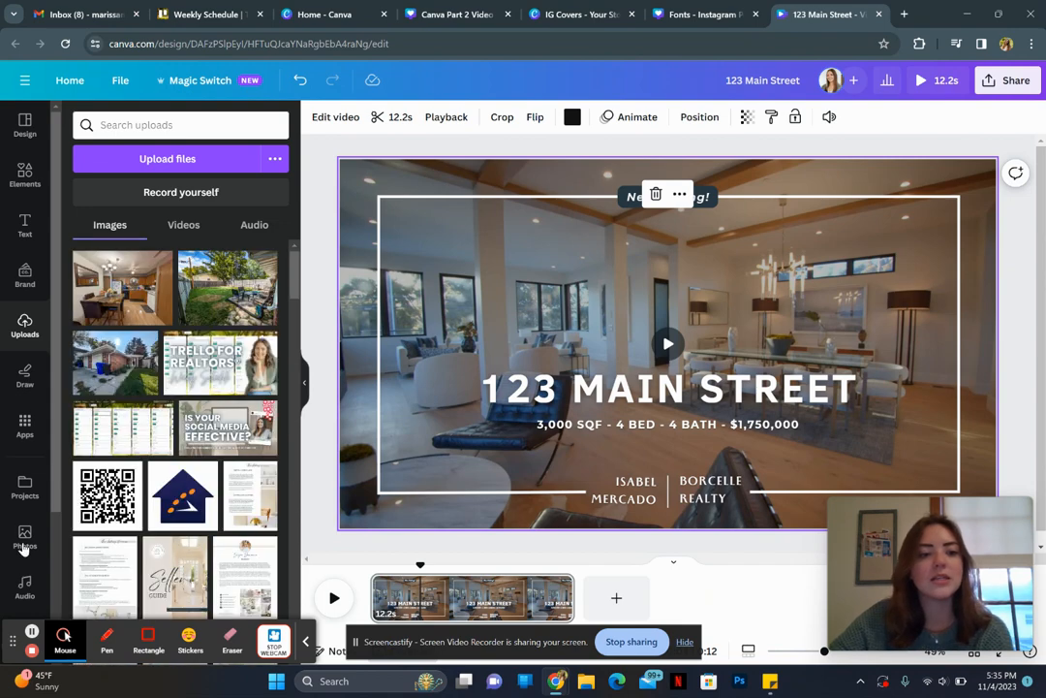
Replace the background with the house exterior photo from the 123 Main Street | Seller Name project folder
{"action": "left_click", "coordinate": [18, 495]}
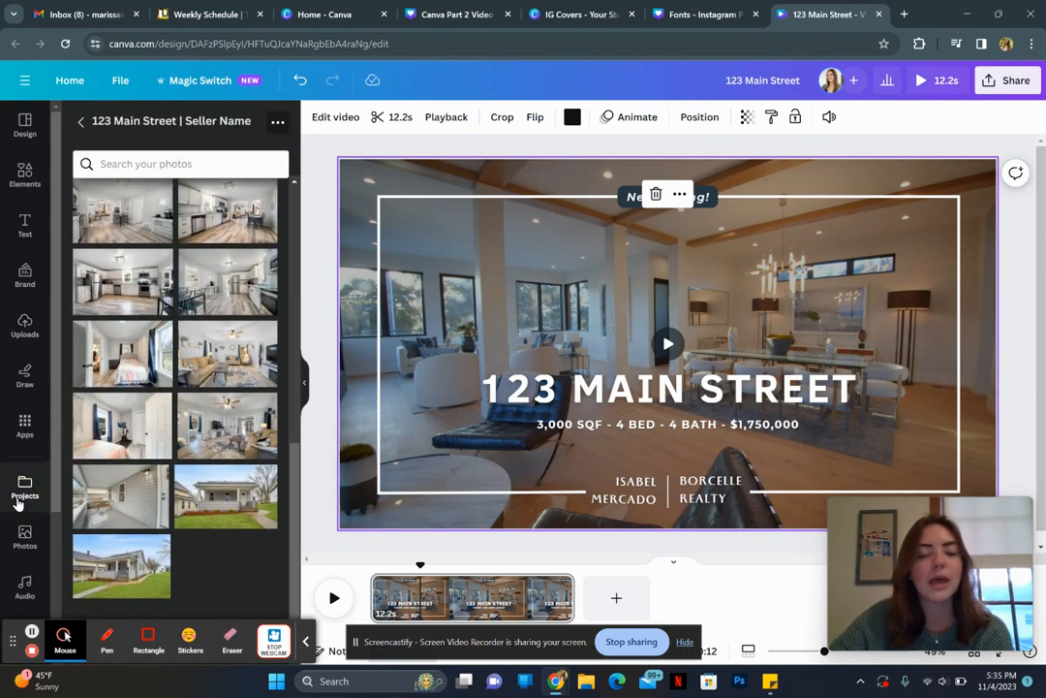
{"action": "left_click", "coordinate": [76, 120]}
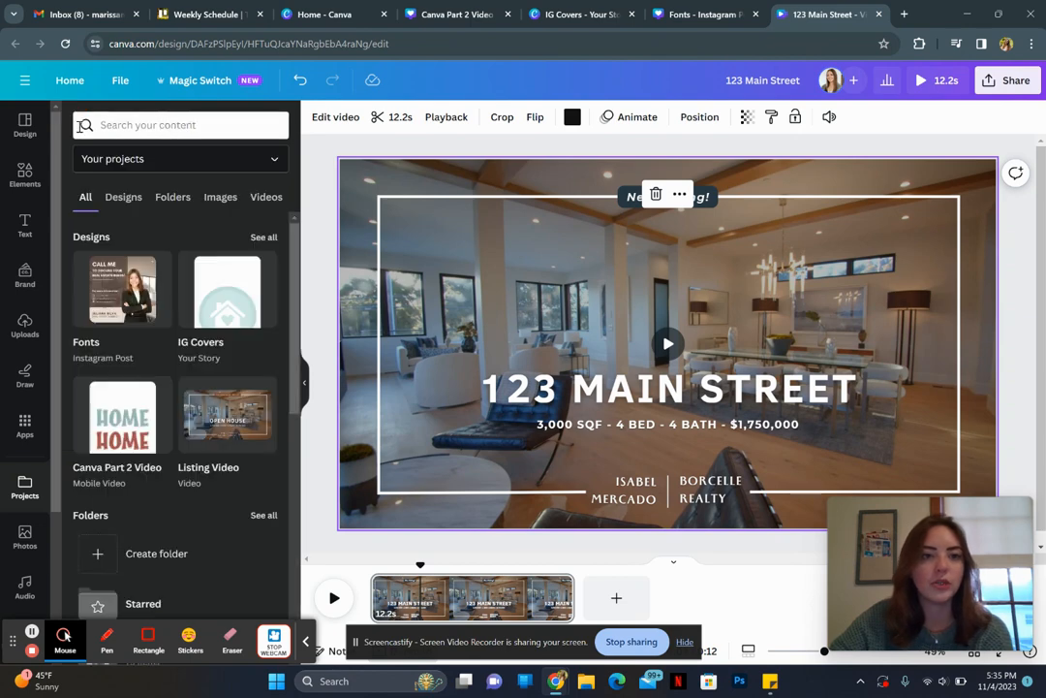
{"action": "left_click", "coordinate": [175, 197]}
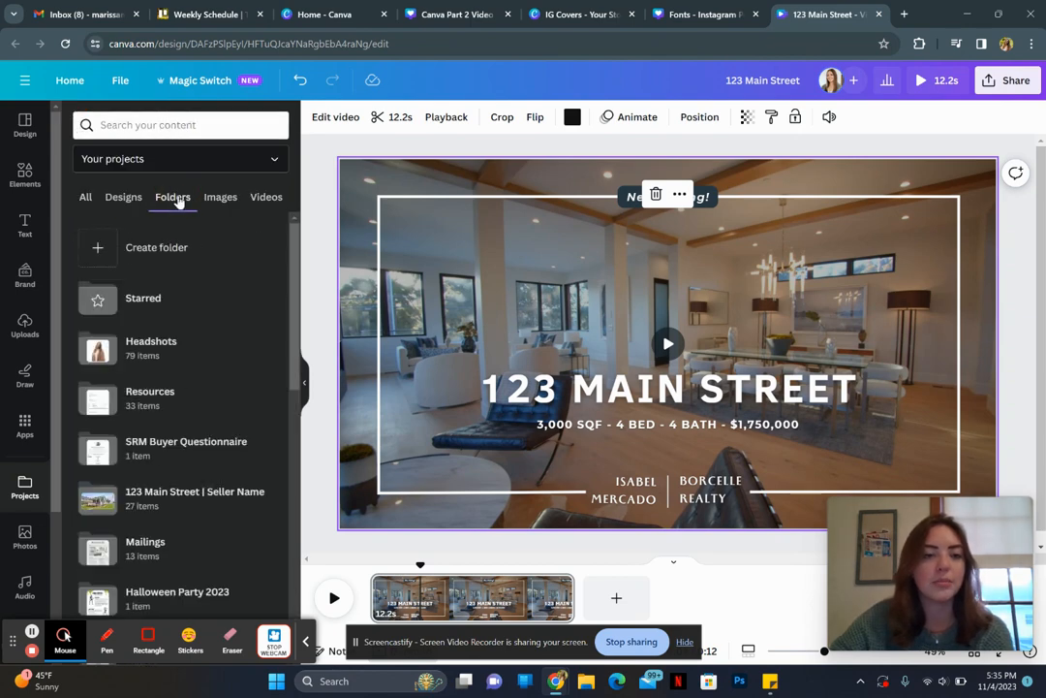
{"action": "left_click", "coordinate": [177, 496]}
{"action": "scroll", "coordinate": [177, 517], "scroll_direction": "down", "scroll_amount": 5}
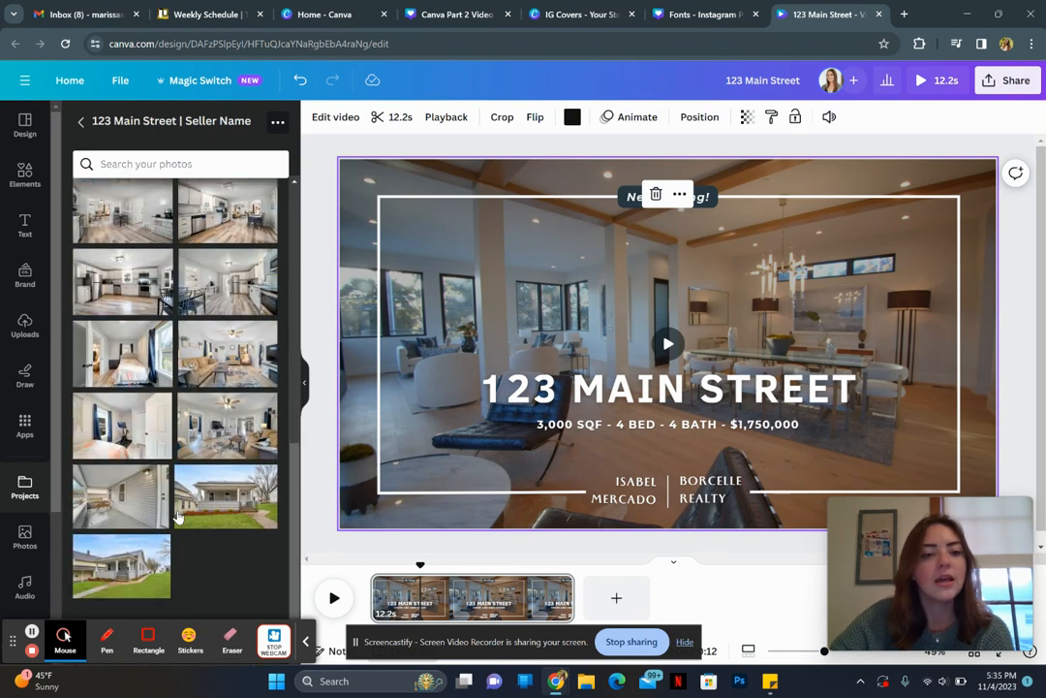
{"action": "left_click", "coordinate": [134, 572]}
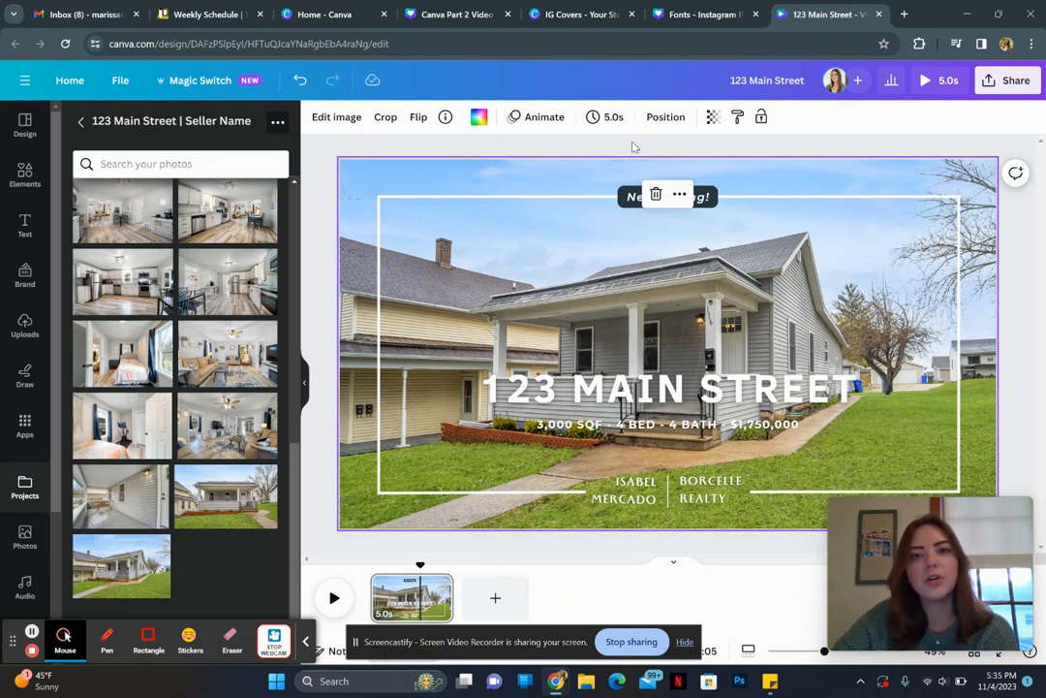
Apply the Photo Zoom photo movement animation to the house exterior background photo
{"action": "left_click", "coordinate": [546, 122]}
{"action": "scroll", "coordinate": [168, 490], "scroll_direction": "down", "scroll_amount": 5}
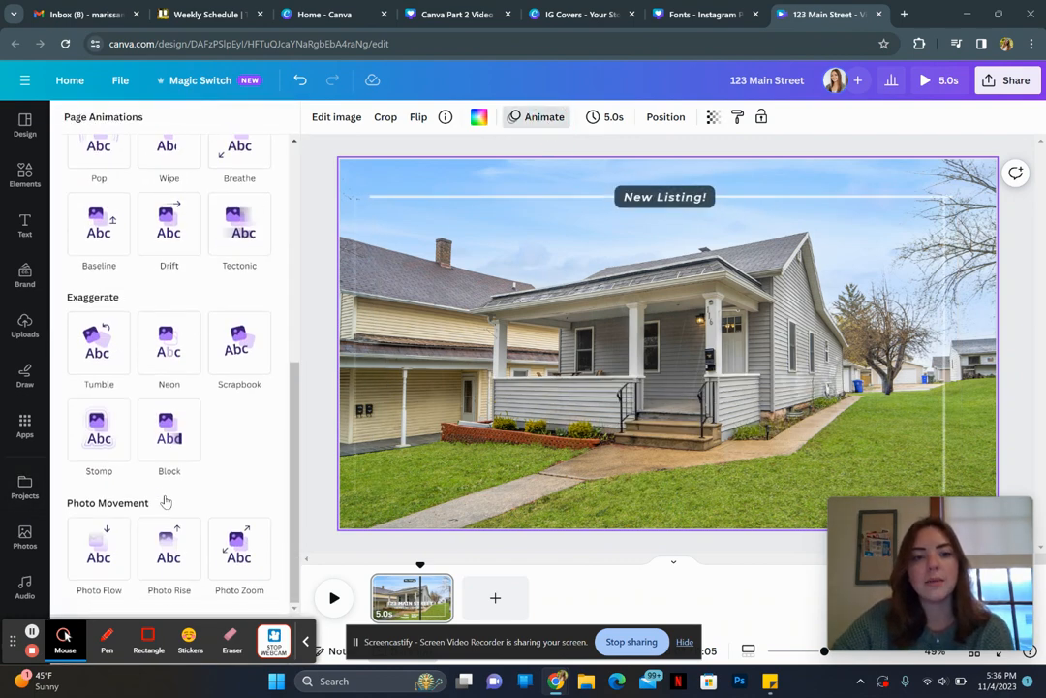
{"action": "left_click", "coordinate": [240, 558]}
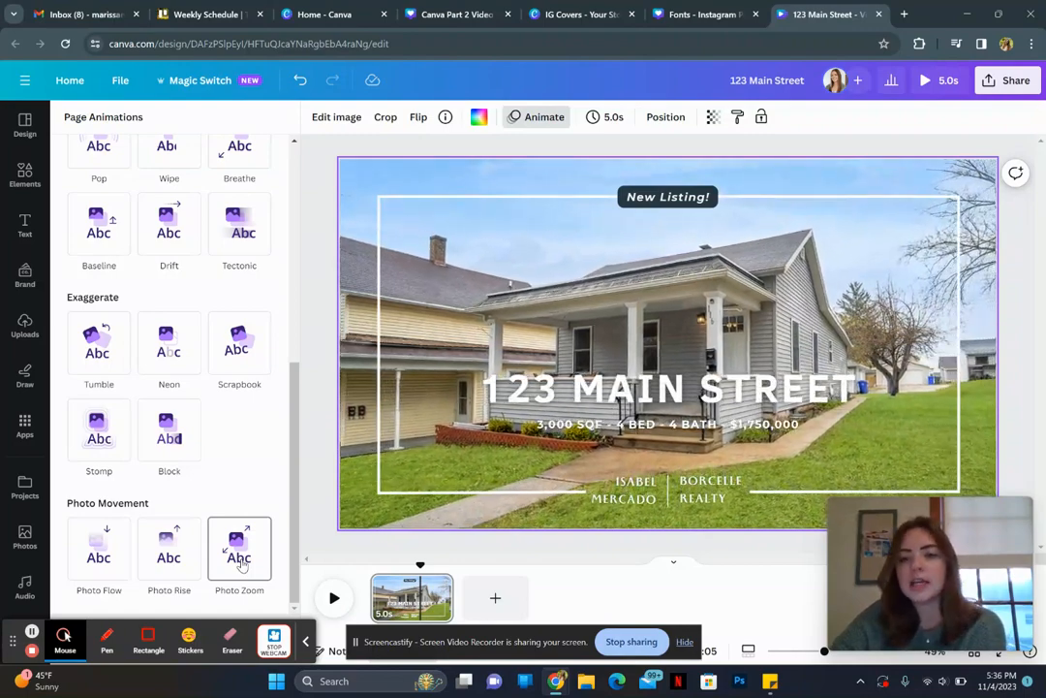
{"action": "left_click", "coordinate": [101, 354]}
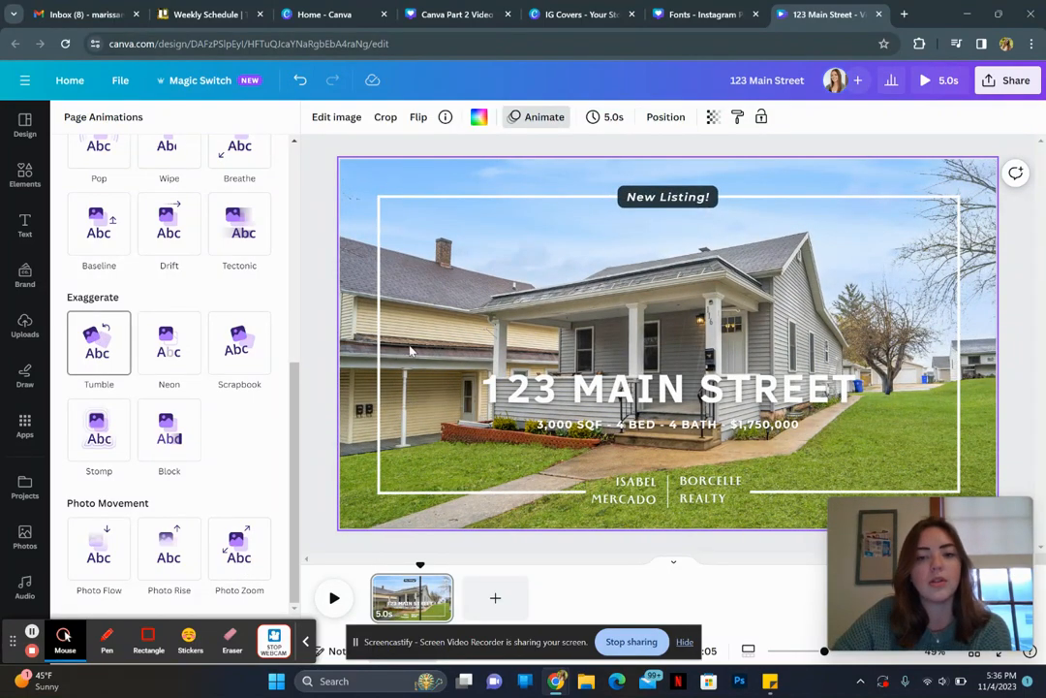
{"action": "left_click", "coordinate": [238, 554]}
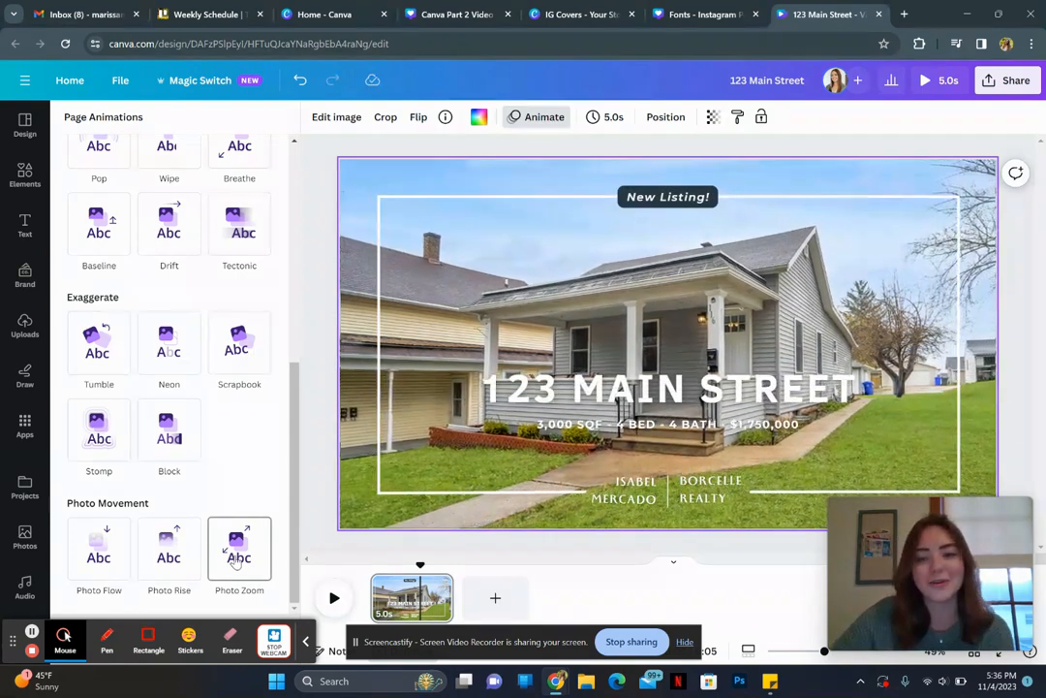
{"action": "left_click", "coordinate": [237, 559]}
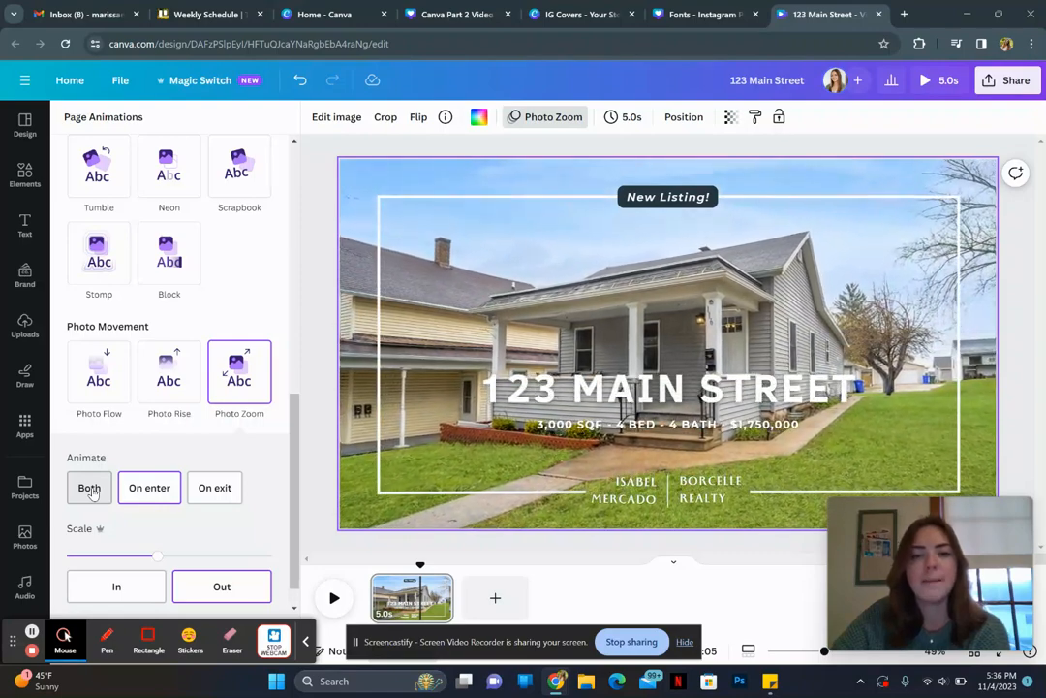
{"action": "left_click", "coordinate": [323, 390]}
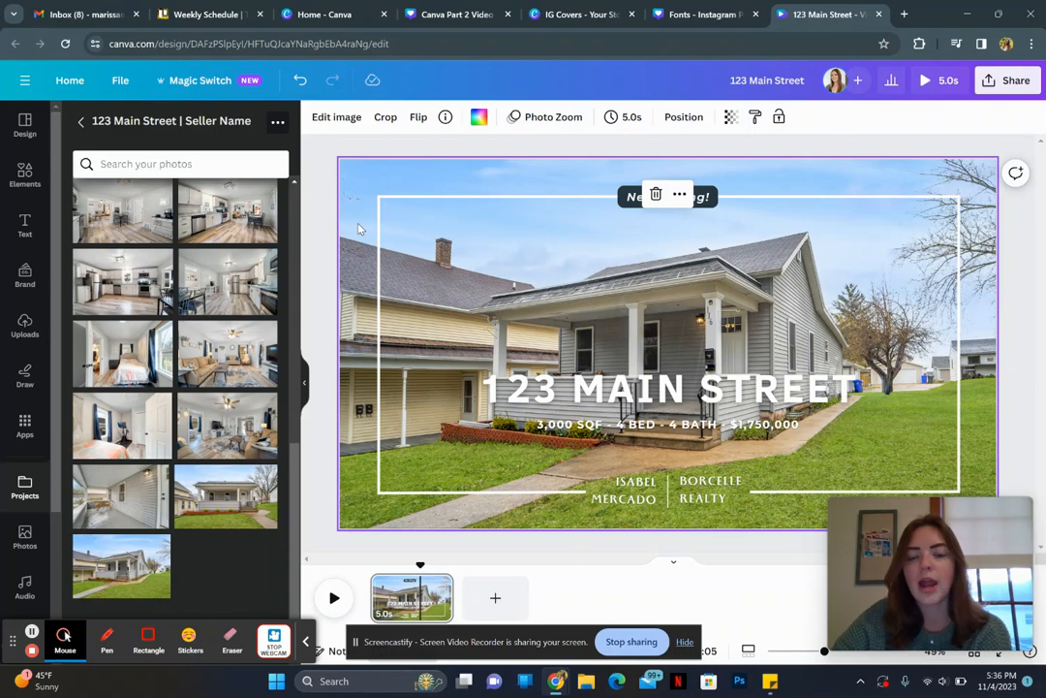
Lower the background photo's brightness to -32 in the image adjustments
{"action": "left_click", "coordinate": [336, 116]}
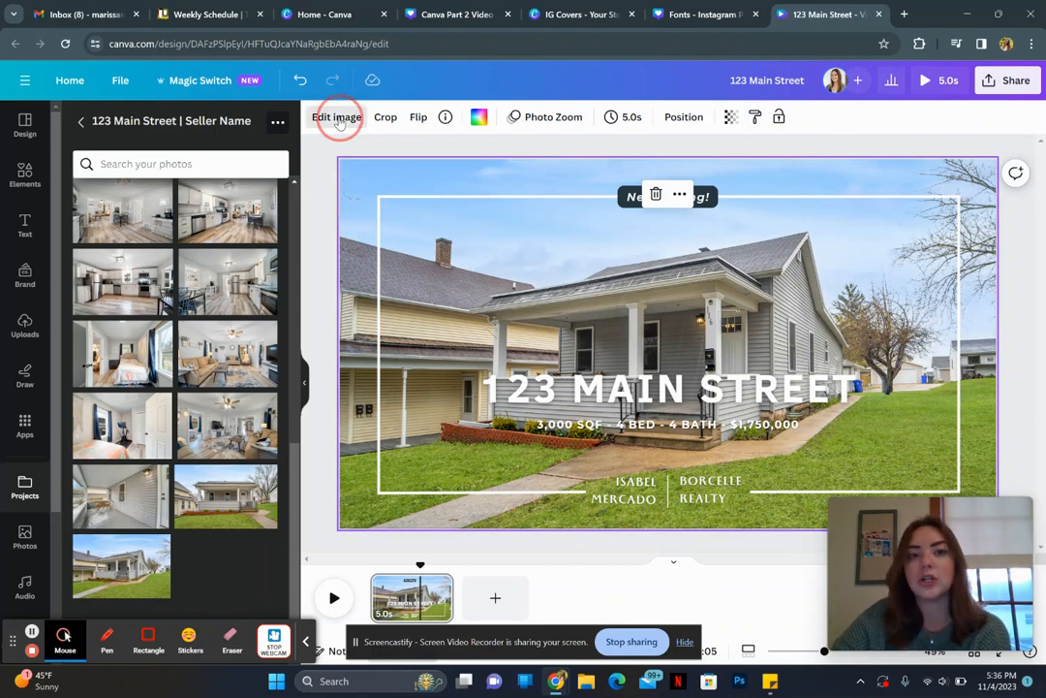
{"action": "left_click", "coordinate": [101, 427]}
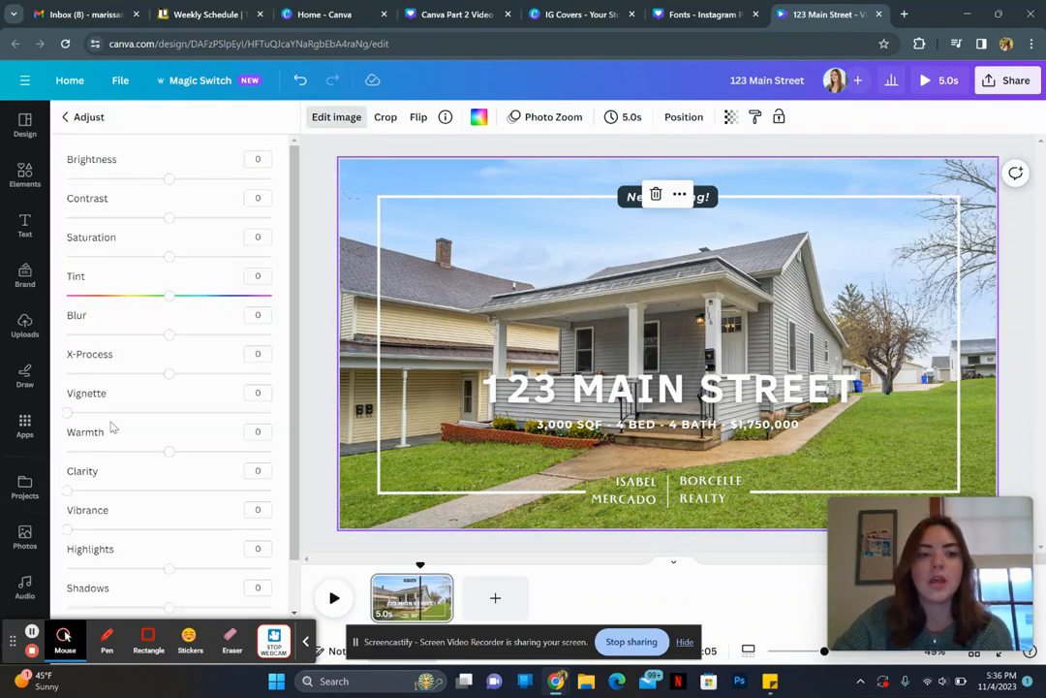
{"action": "left_click_drag", "start_coordinate": [169, 180], "coordinate": [137, 187]}
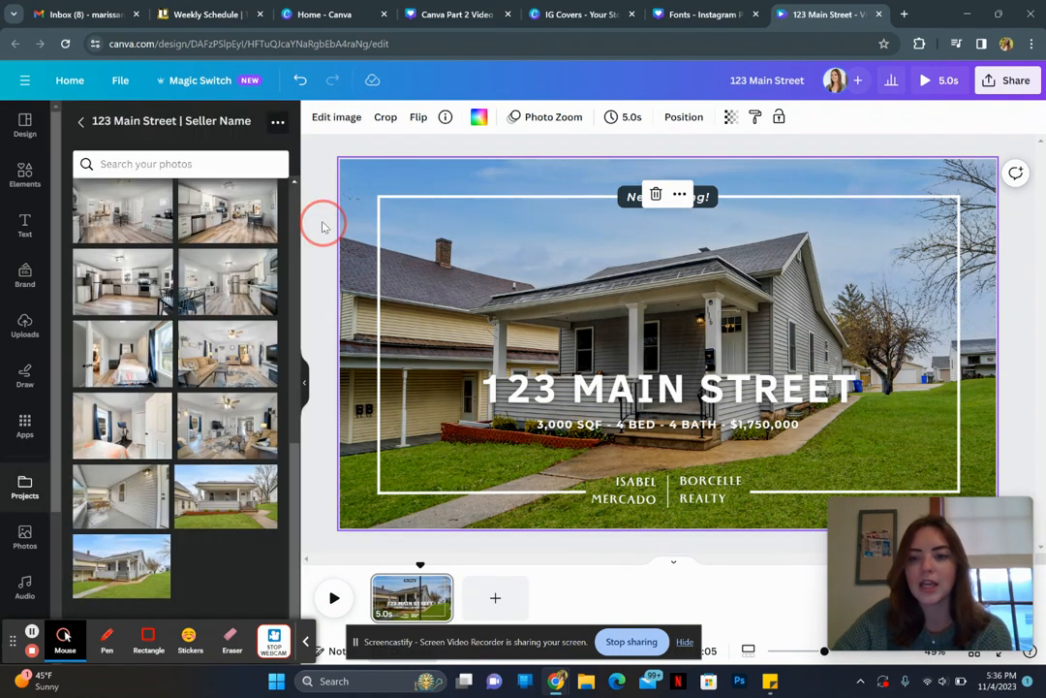
{"action": "left_click", "coordinate": [324, 225]}
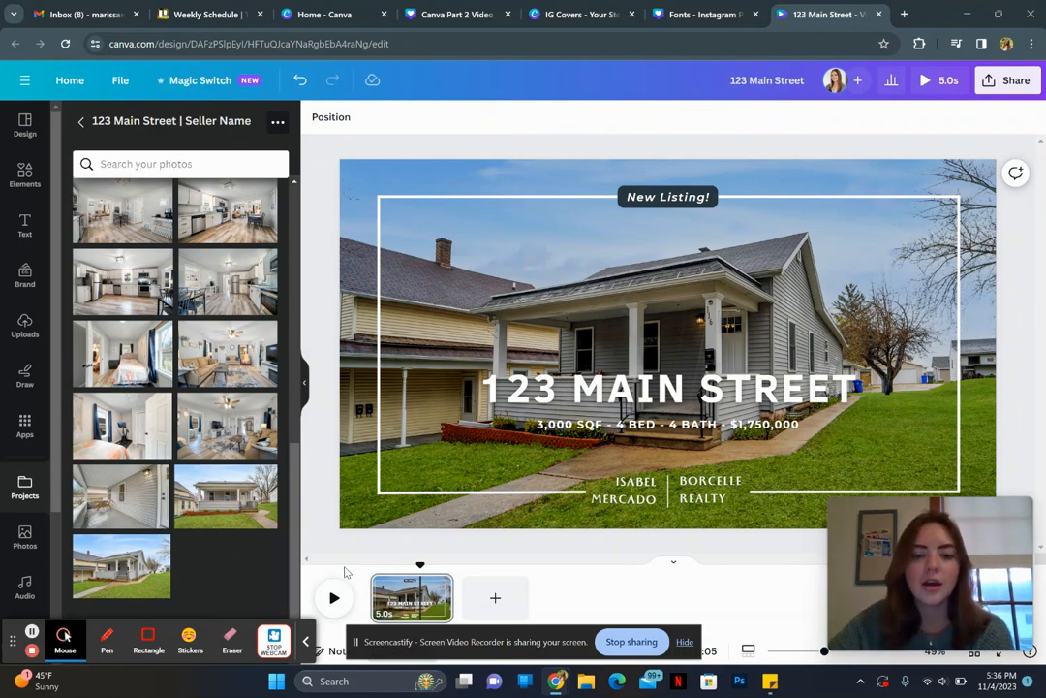
Add a second page, clear its dark background, and fill it with the front-view house photo
{"action": "left_click", "coordinate": [493, 598]}
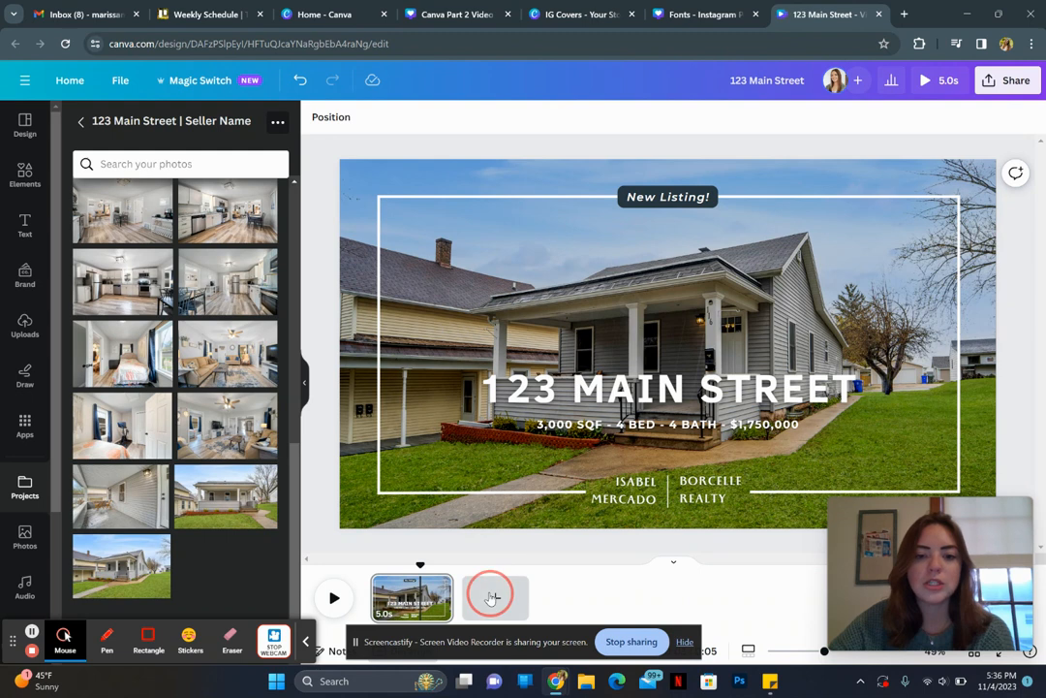
{"action": "left_click", "coordinate": [422, 452]}
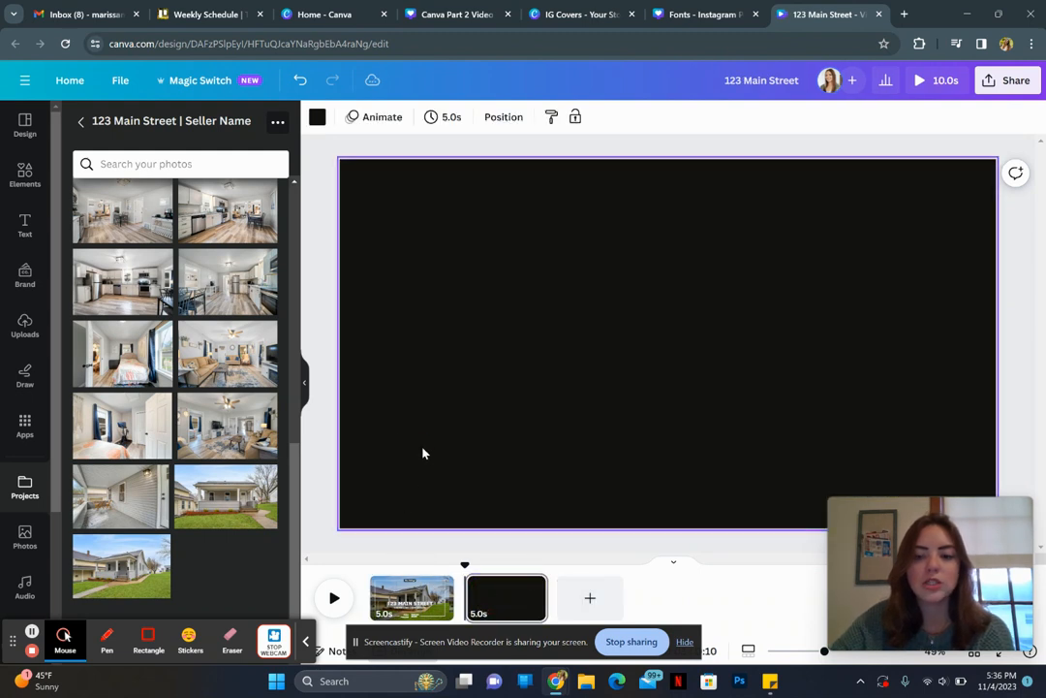
{"action": "key", "text": "Delete"}
{"action": "left_click", "coordinate": [330, 503]}
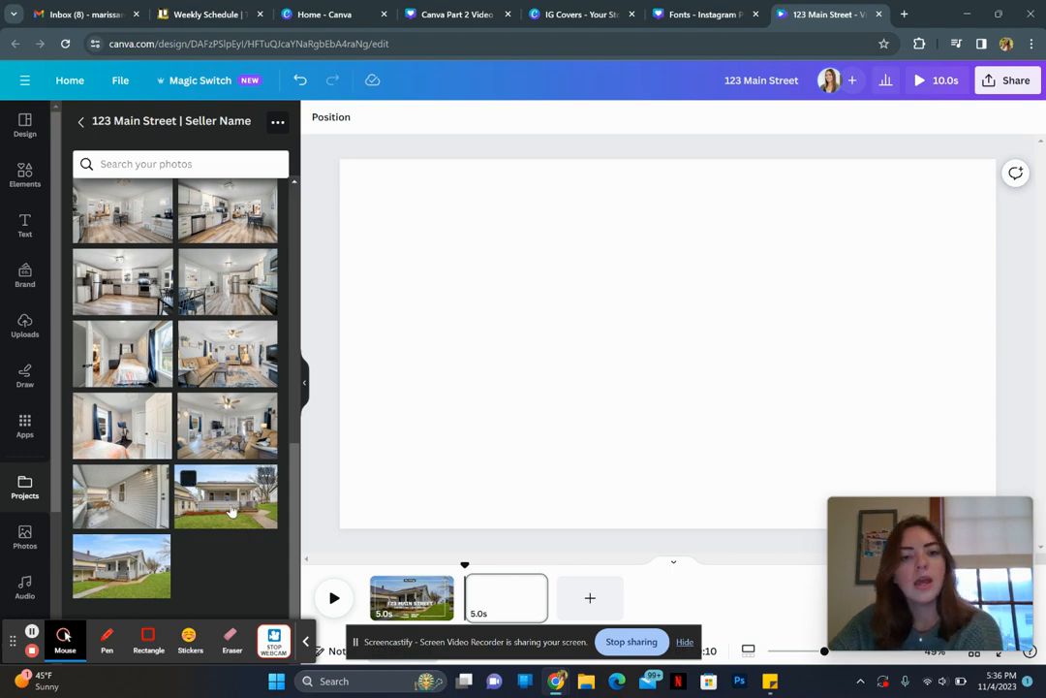
{"action": "left_click_drag", "start_coordinate": [238, 500], "coordinate": [371, 276]}
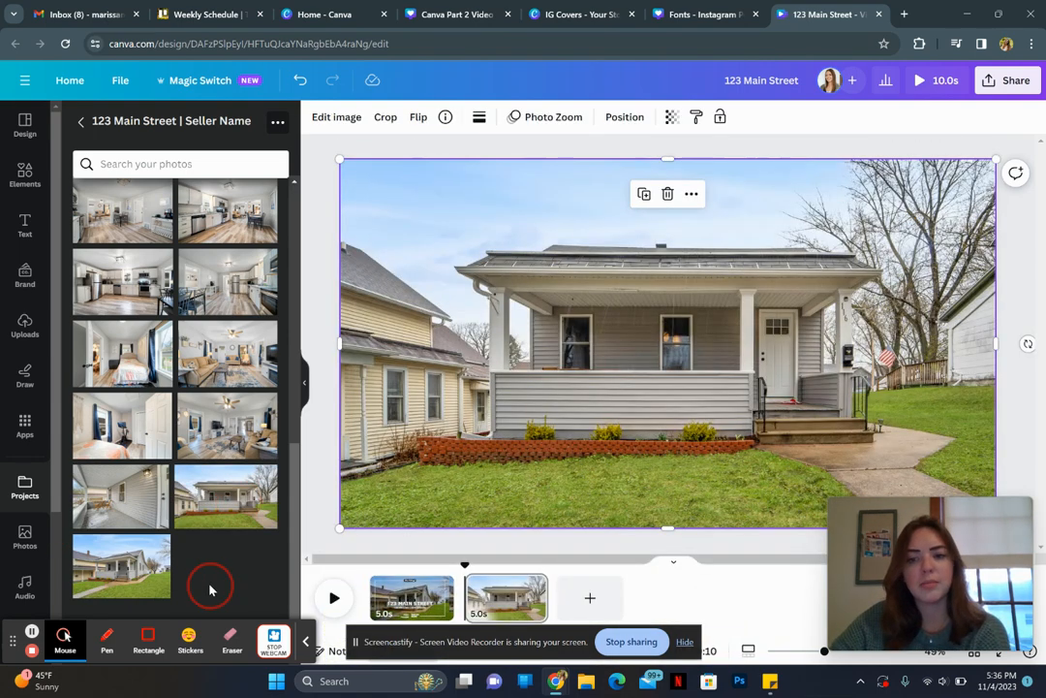
Remove the photo animation from the house photo on page 2
{"action": "left_click", "coordinate": [421, 607]}
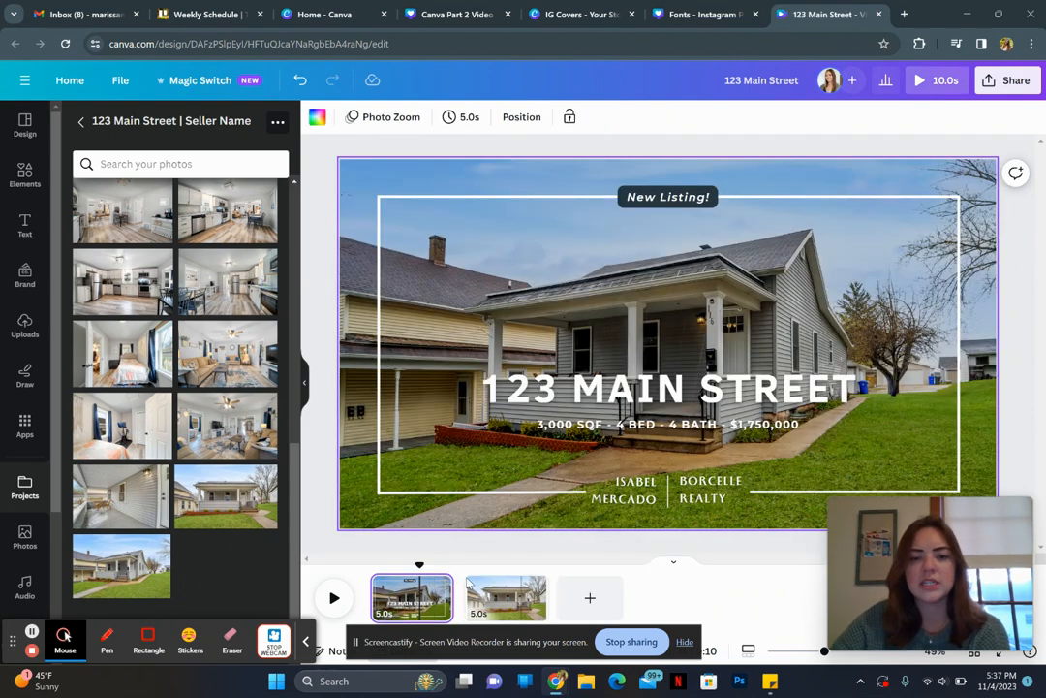
{"action": "left_click", "coordinate": [502, 606]}
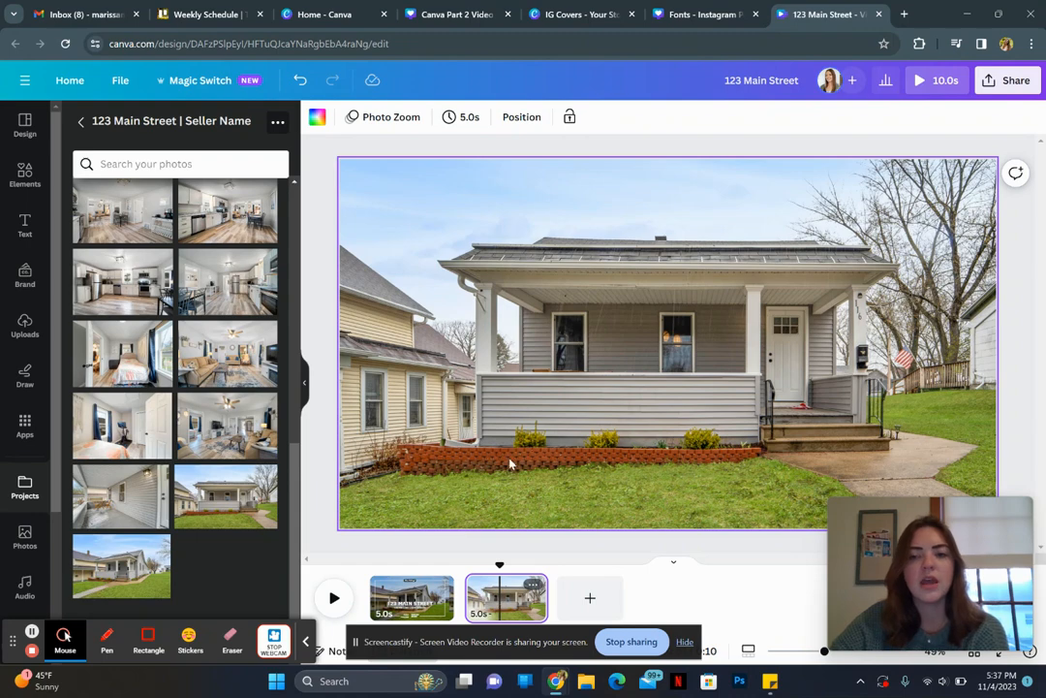
{"action": "left_click", "coordinate": [553, 384]}
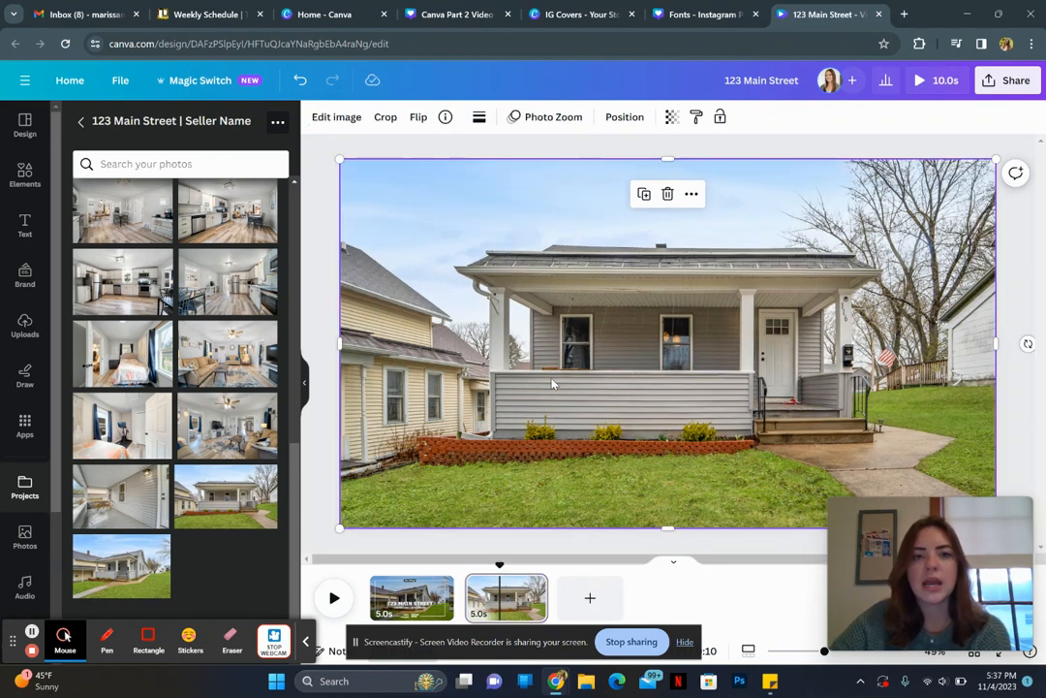
{"action": "left_click", "coordinate": [555, 117]}
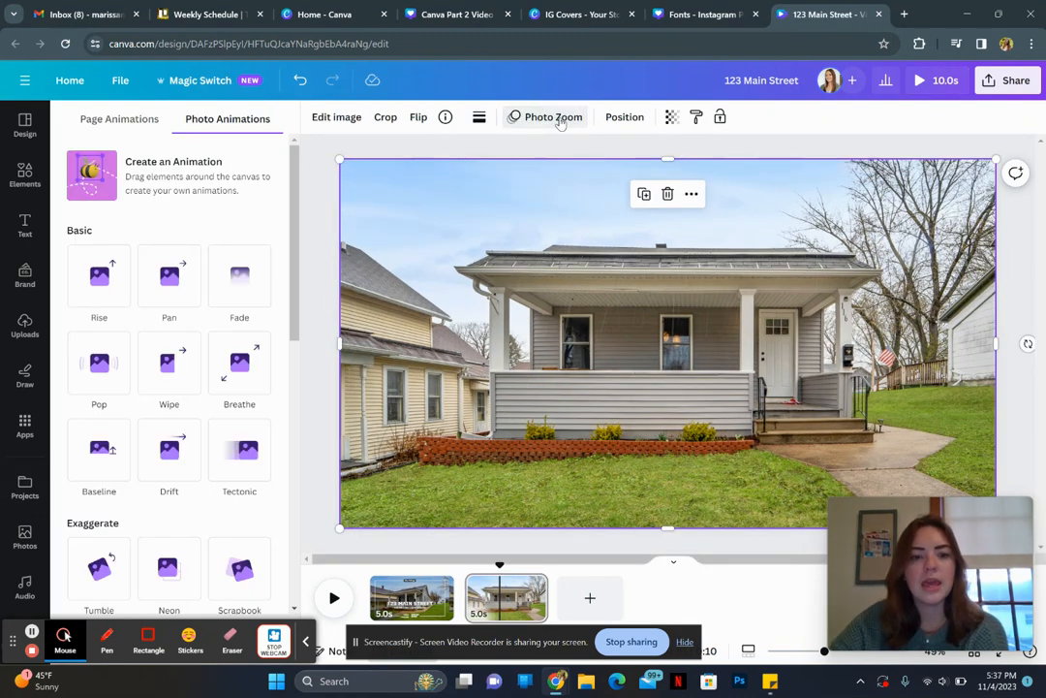
{"action": "left_click", "coordinate": [307, 643]}
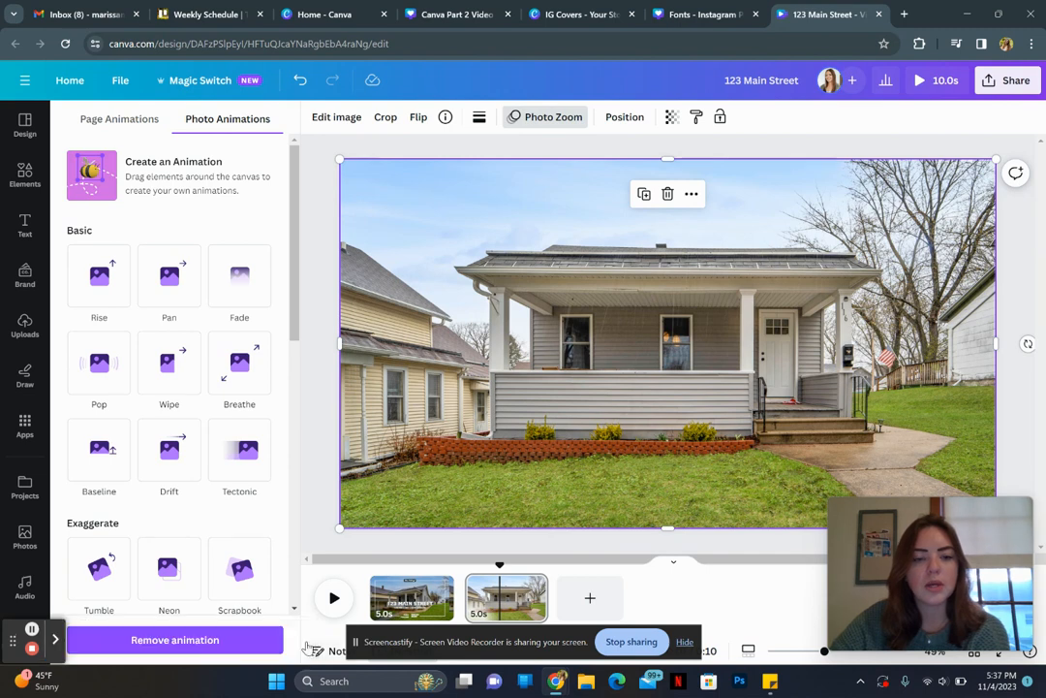
{"action": "left_click", "coordinate": [187, 643]}
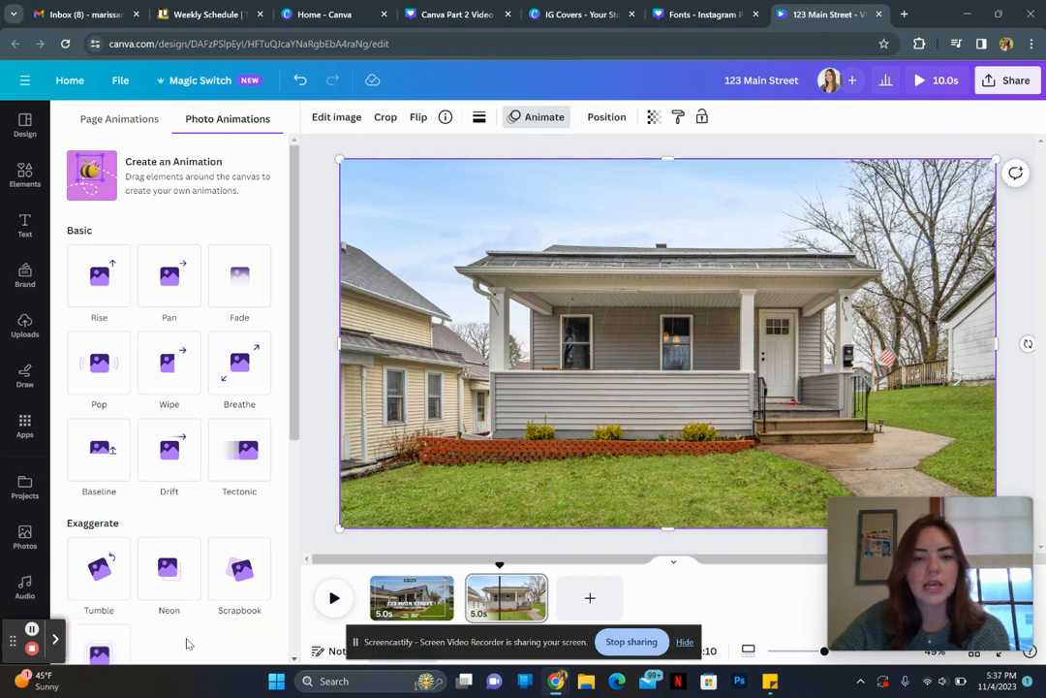
Add a third page and place the porch photo from the 123 Main Street | Seller Name folder on it
{"action": "left_click", "coordinate": [595, 599]}
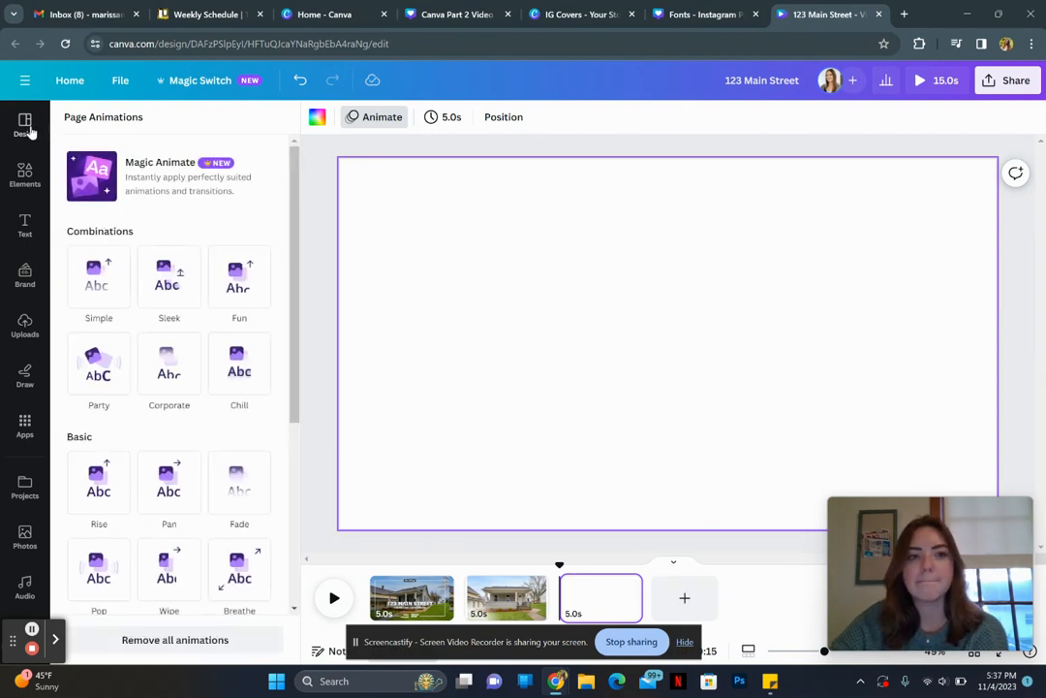
{"action": "left_click", "coordinate": [25, 489]}
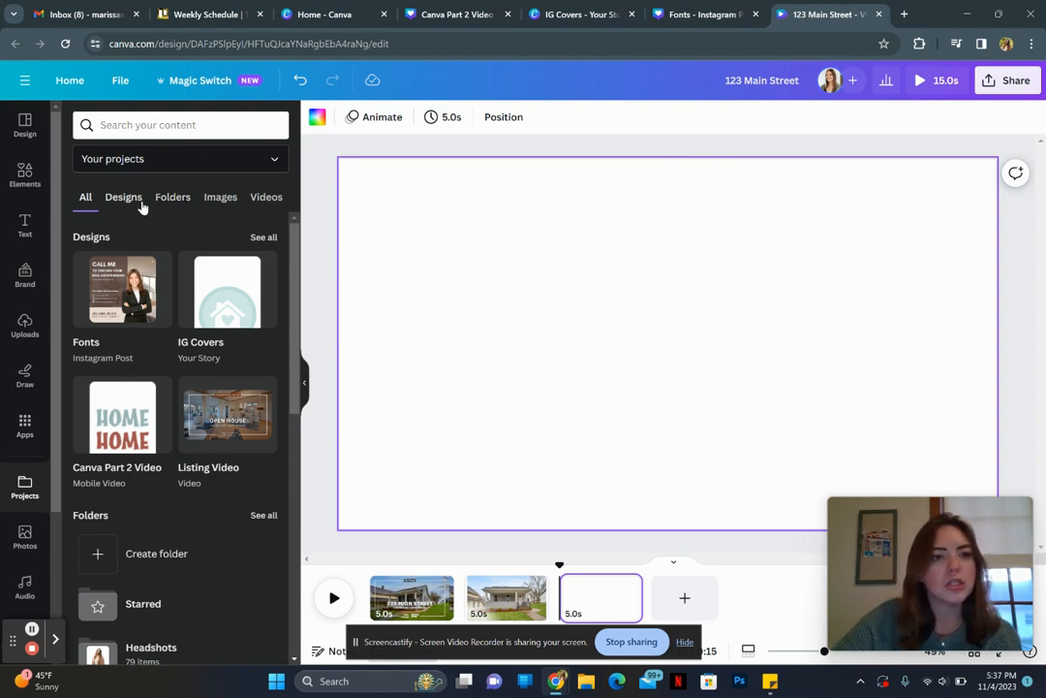
{"action": "left_click", "coordinate": [188, 199]}
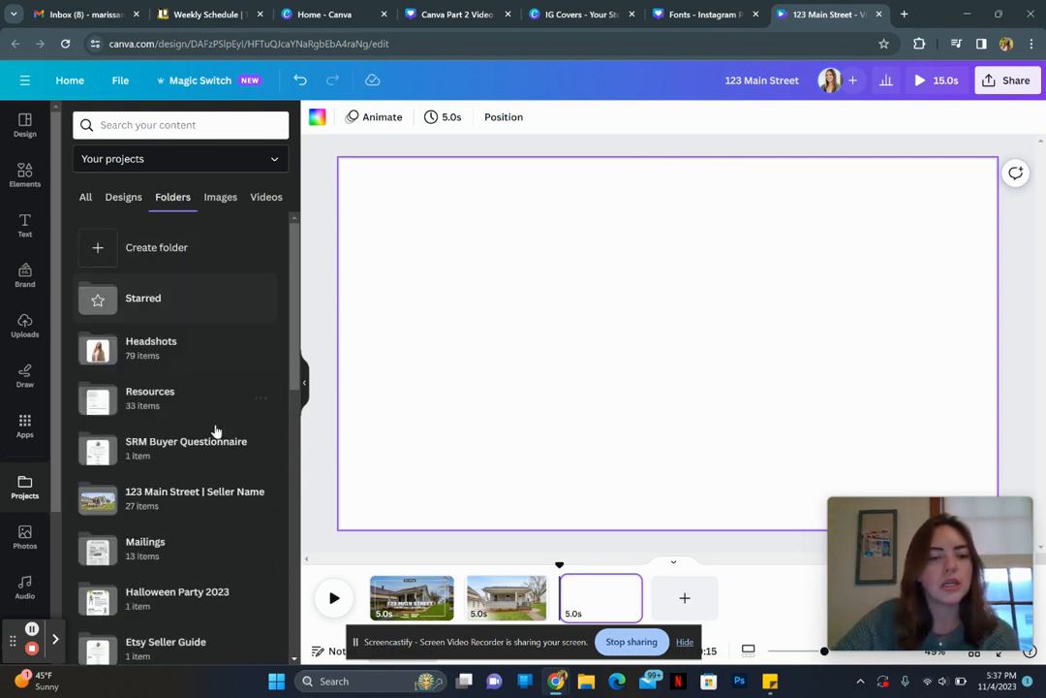
{"action": "left_click", "coordinate": [153, 499]}
{"action": "scroll", "coordinate": [214, 472], "scroll_direction": "down", "scroll_amount": 5}
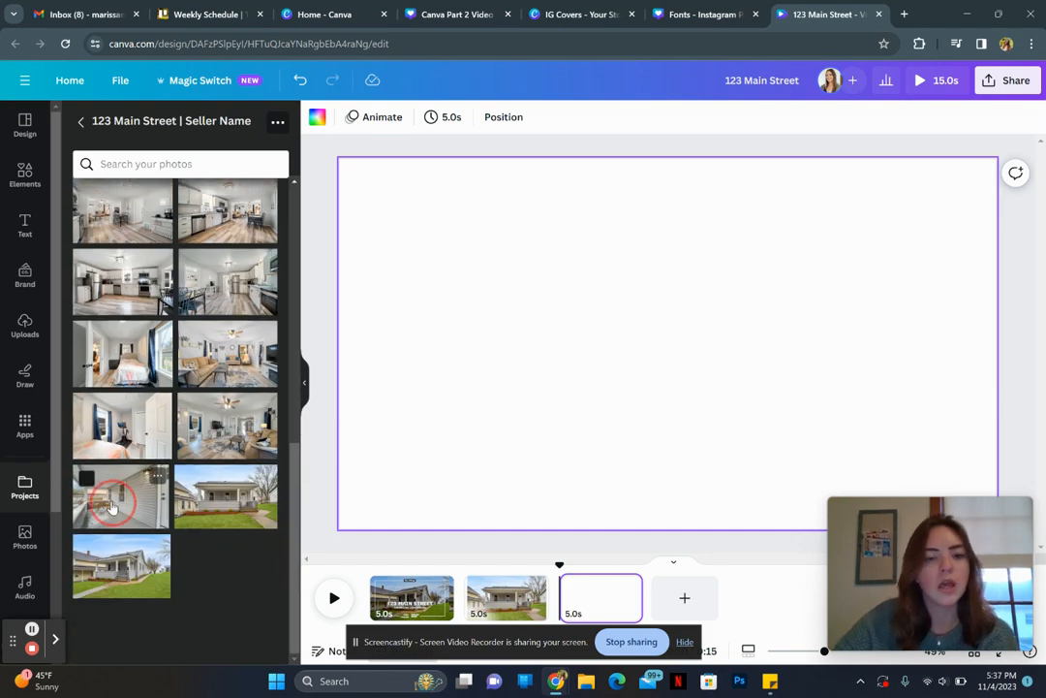
{"action": "left_click_drag", "start_coordinate": [112, 506], "coordinate": [573, 568]}
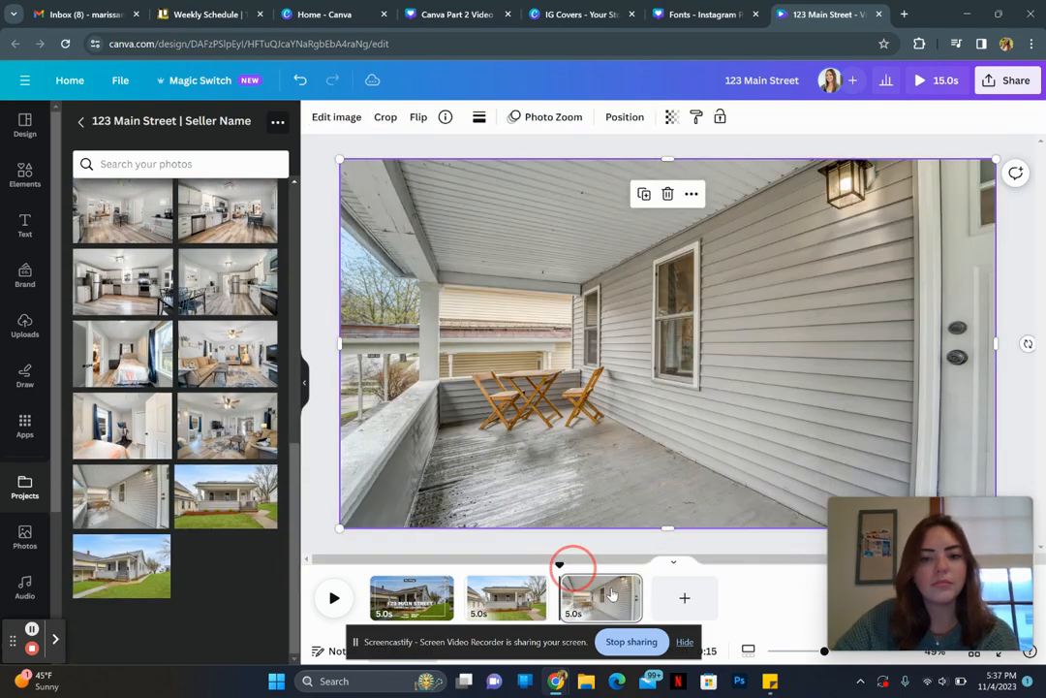
Add a fourth page with the living room photo and a fifth page with the bedroom photo
{"action": "left_click", "coordinate": [679, 598]}
{"action": "left_click_drag", "start_coordinate": [213, 427], "coordinate": [357, 439]}
{"action": "left_click", "coordinate": [781, 598]}
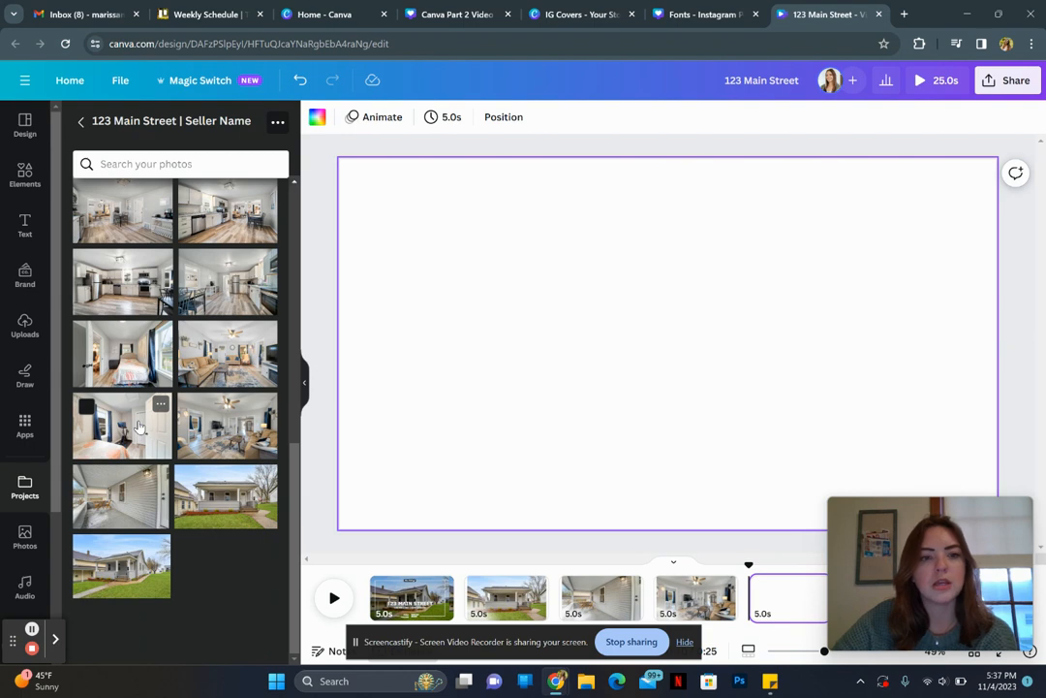
{"action": "left_click_drag", "start_coordinate": [119, 437], "coordinate": [371, 406]}
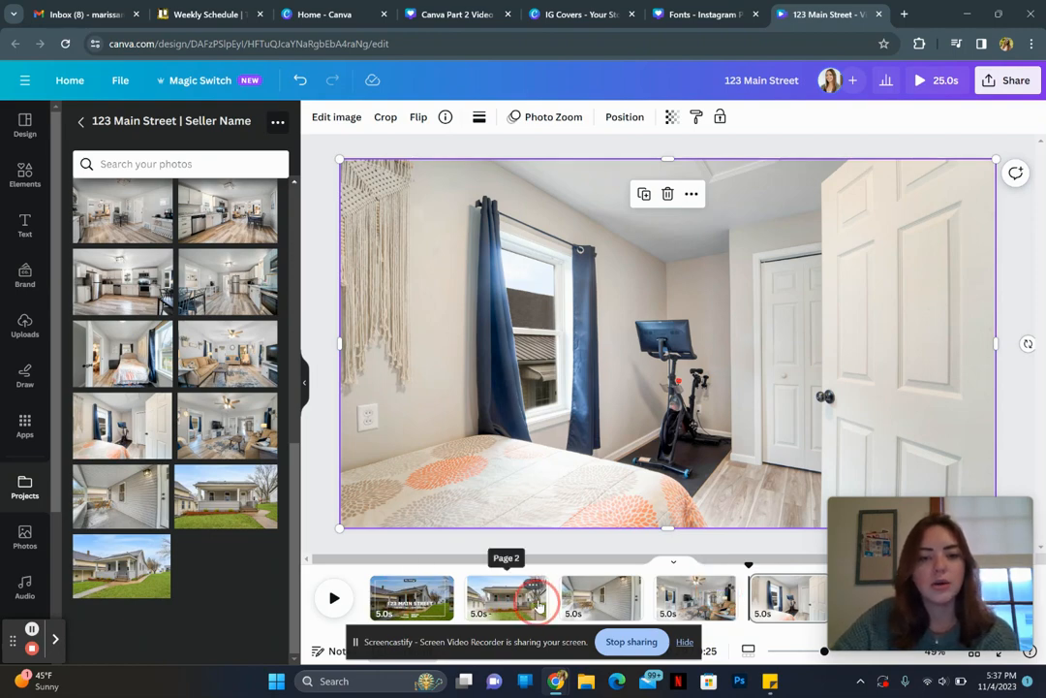
Review the photo animations on the new pages and the title page
{"action": "left_click", "coordinate": [607, 598]}
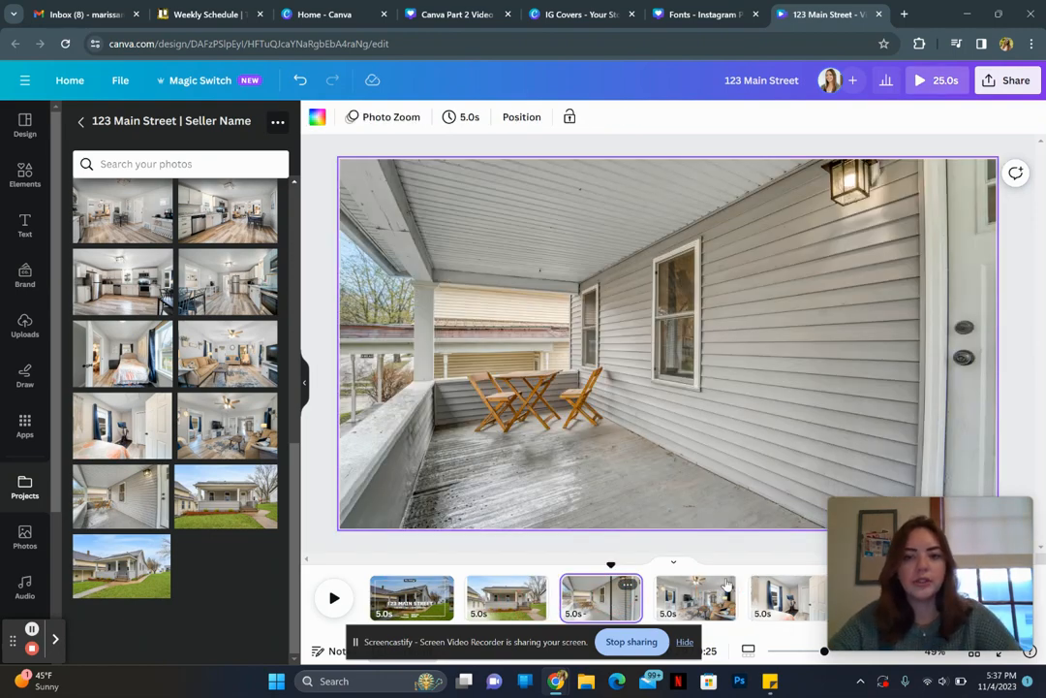
{"action": "left_click", "coordinate": [775, 592], "text": "shift"}
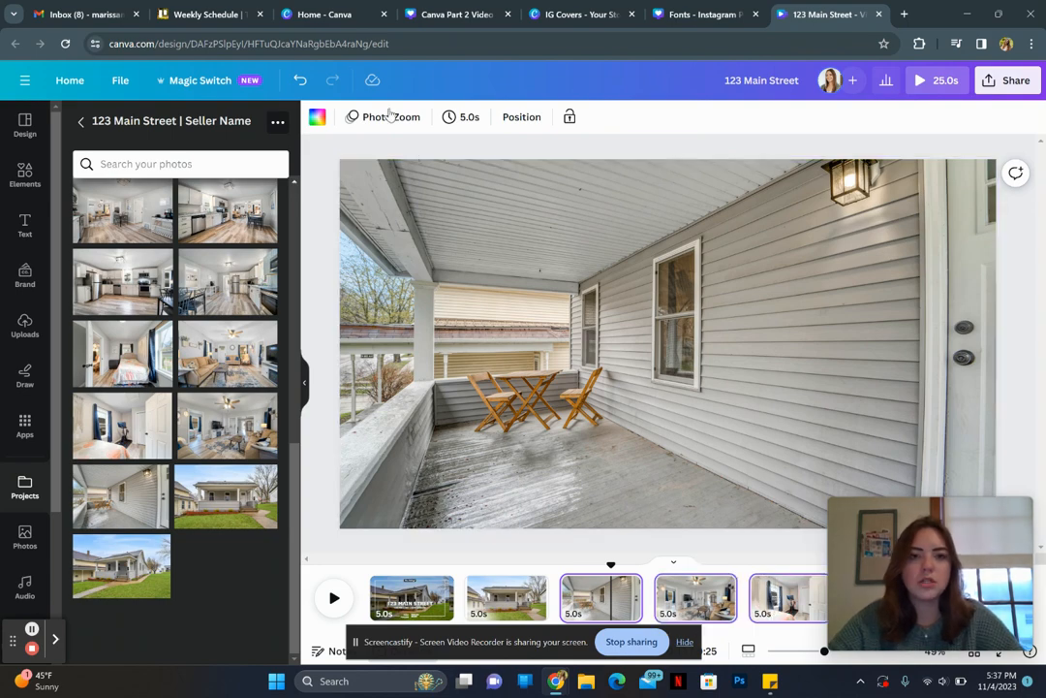
{"action": "left_click", "coordinate": [388, 116]}
{"action": "scroll", "coordinate": [233, 536], "scroll_direction": "down", "scroll_amount": 1}
{"action": "scroll", "coordinate": [179, 639], "scroll_direction": "up", "scroll_amount": 2}
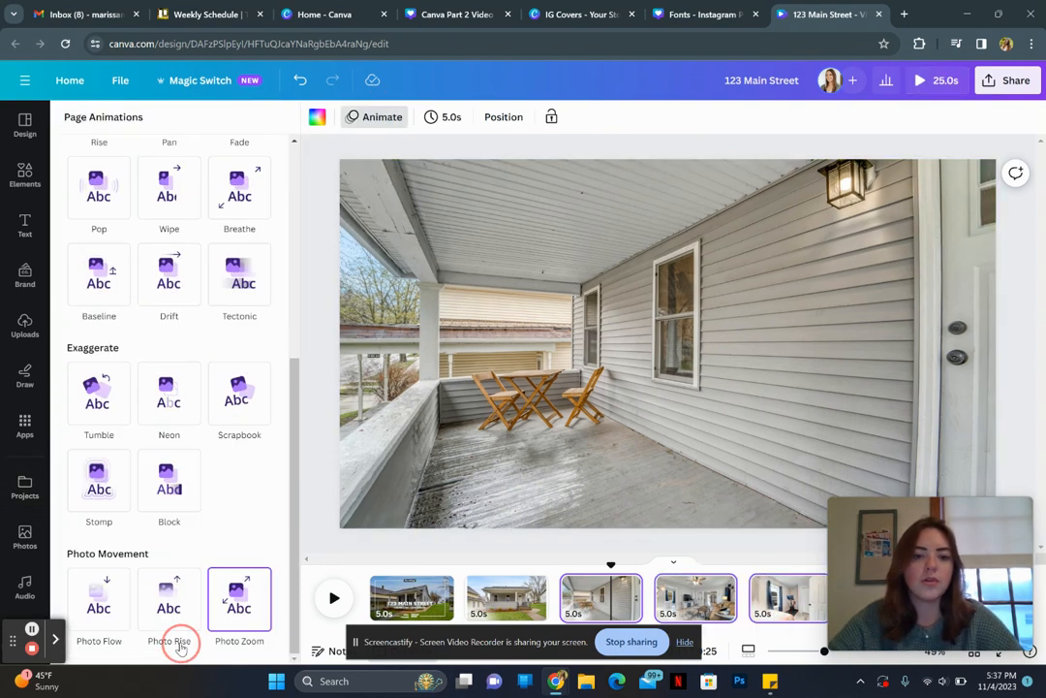
{"action": "left_click", "coordinate": [496, 607]}
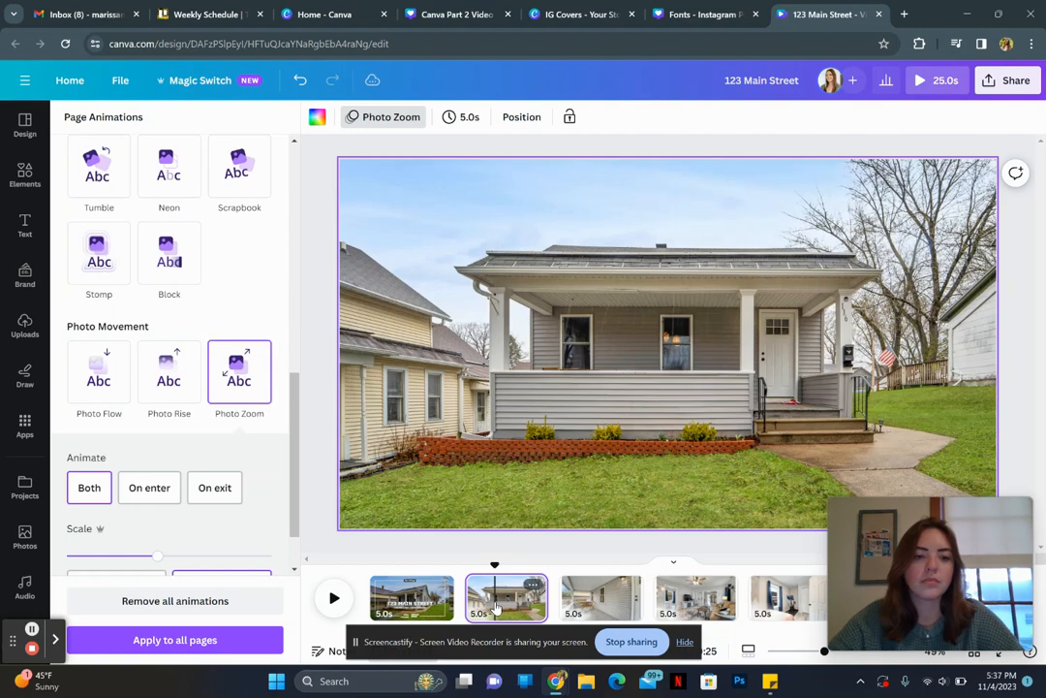
{"action": "left_click", "coordinate": [199, 607]}
{"action": "left_click", "coordinate": [409, 608]}
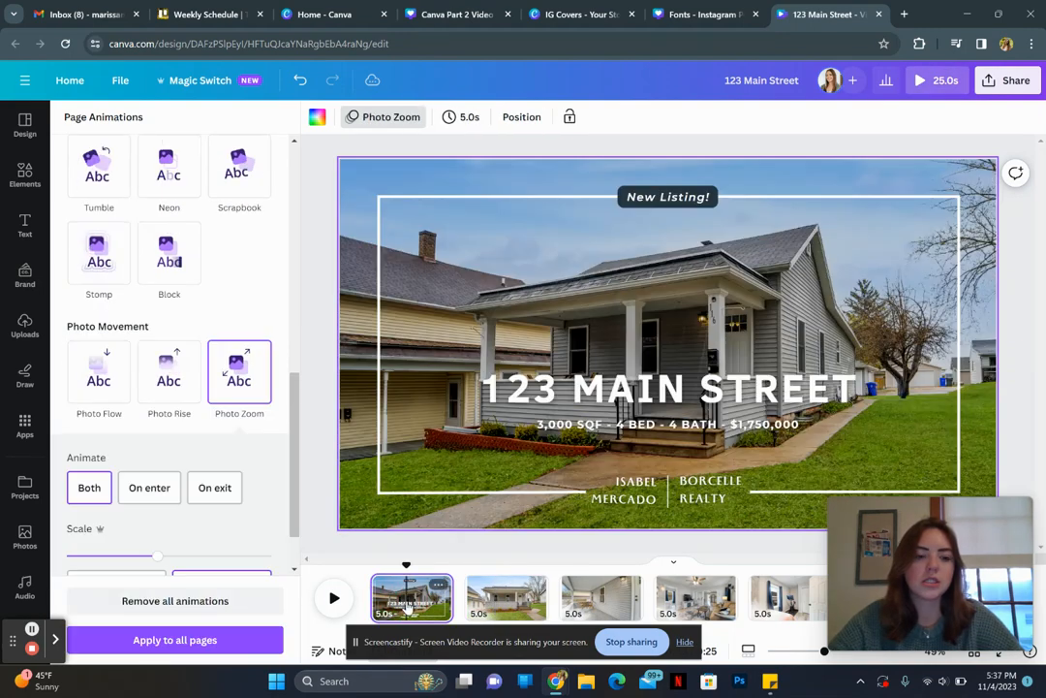
{"action": "left_click", "coordinate": [325, 523]}
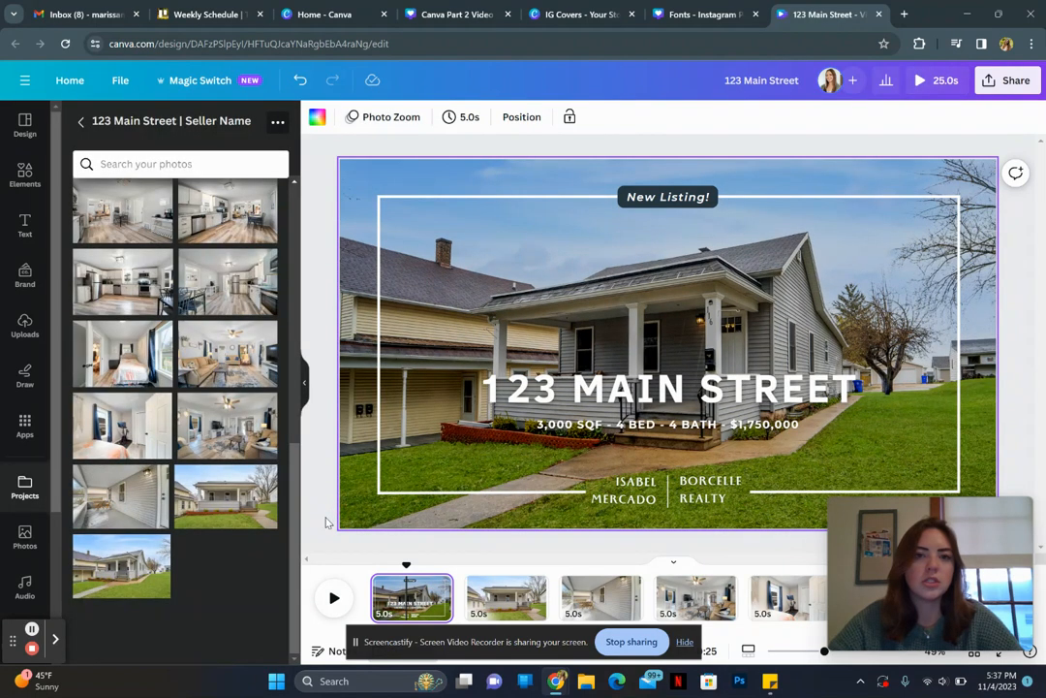
{"action": "left_click", "coordinate": [502, 608]}
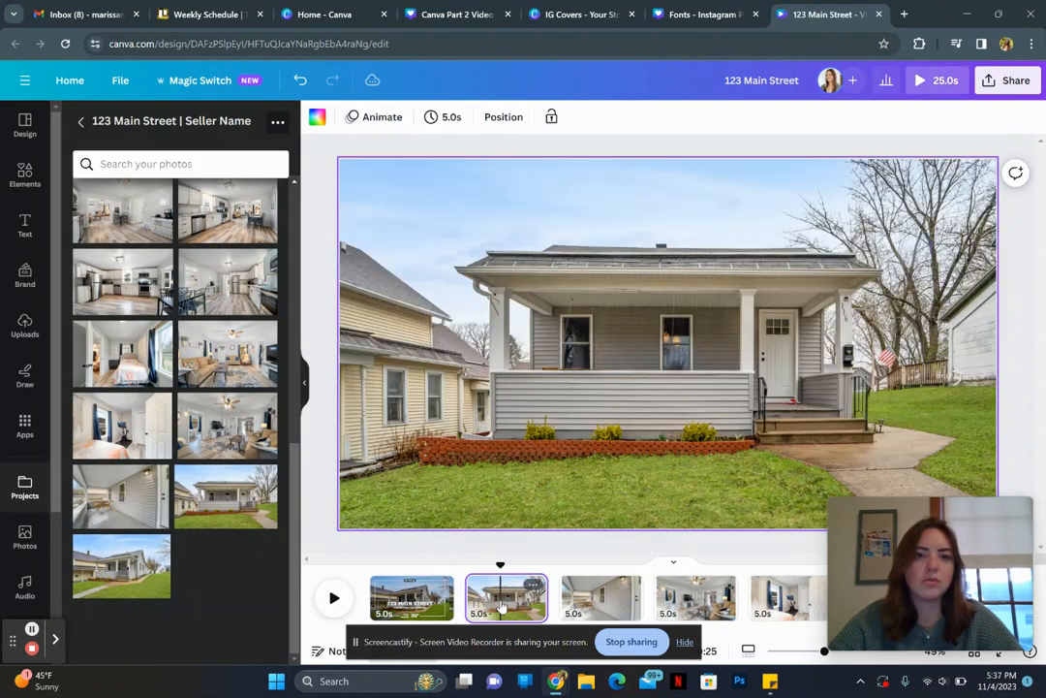
{"action": "left_click", "coordinate": [412, 597]}
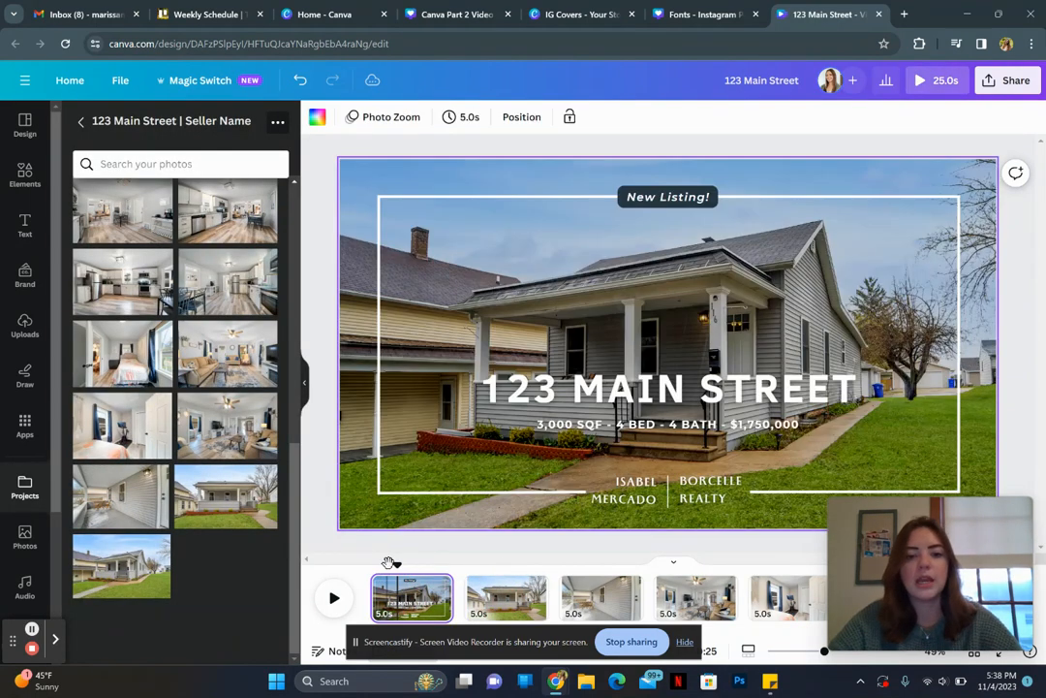
Preview the video from the beginning
{"action": "left_click_drag", "start_coordinate": [387, 562], "coordinate": [347, 557]}
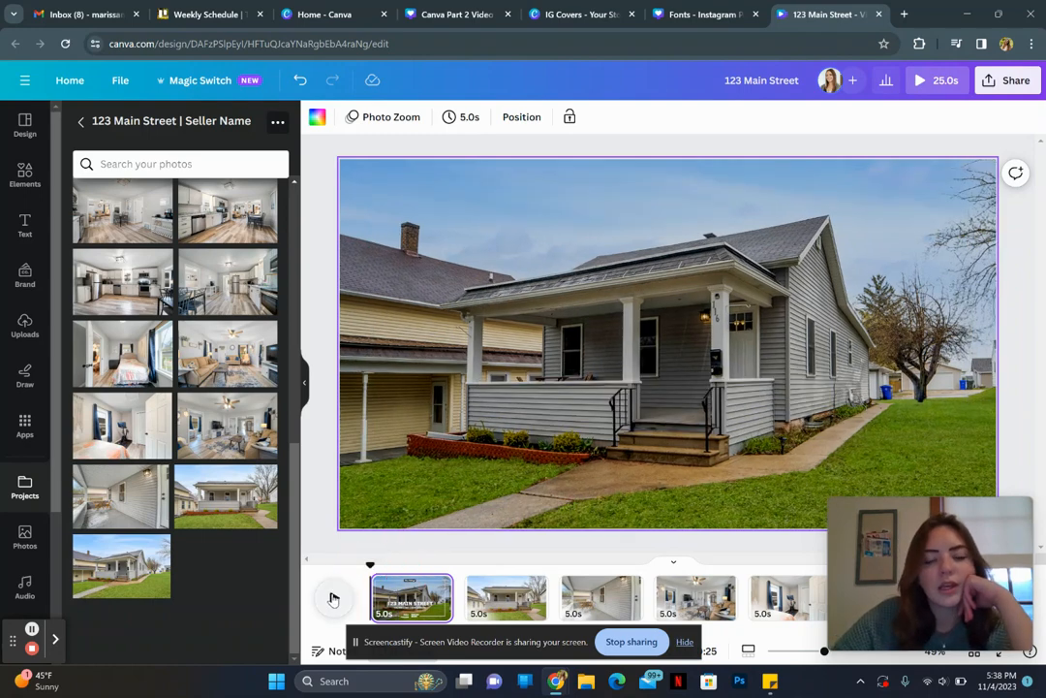
{"action": "left_click", "coordinate": [332, 598]}
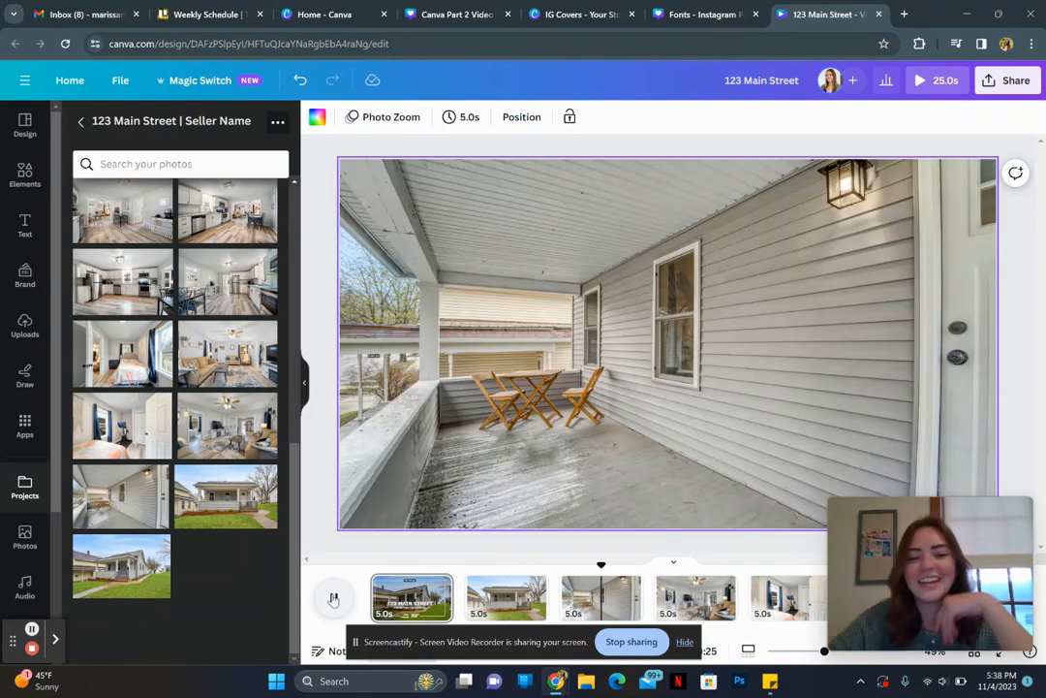
{"action": "left_click", "coordinate": [333, 598]}
Set the duration of pages 2 through 5 to 3.0 seconds each
{"action": "left_click", "coordinate": [506, 601]}
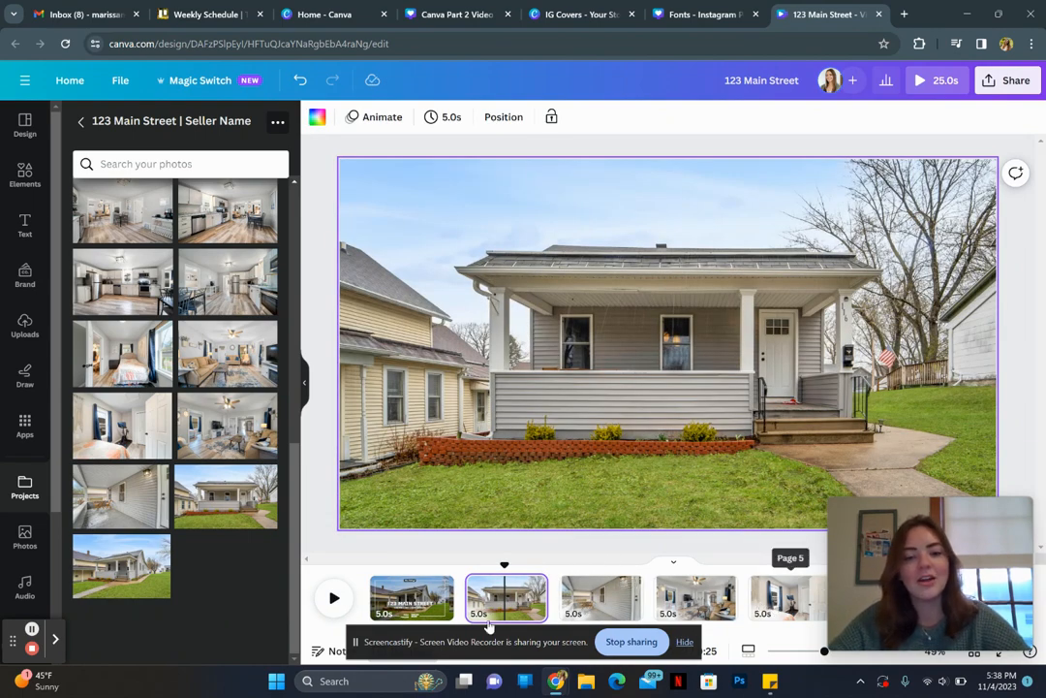
{"action": "left_click", "coordinate": [790, 604], "text": "shift"}
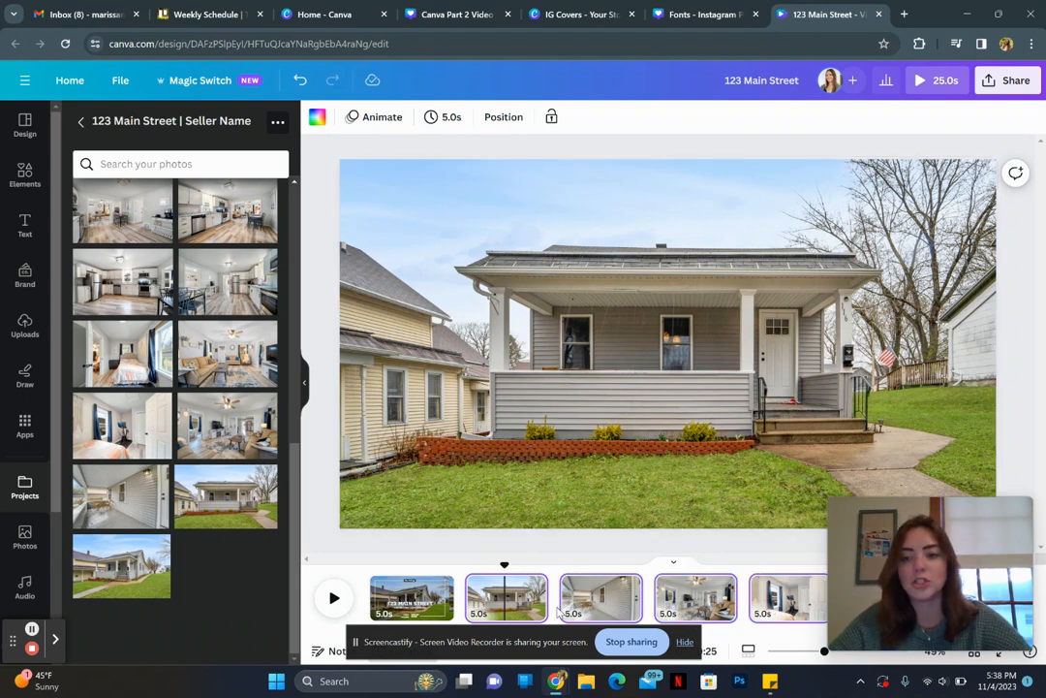
{"action": "mouse_move", "coordinate": [559, 611]}
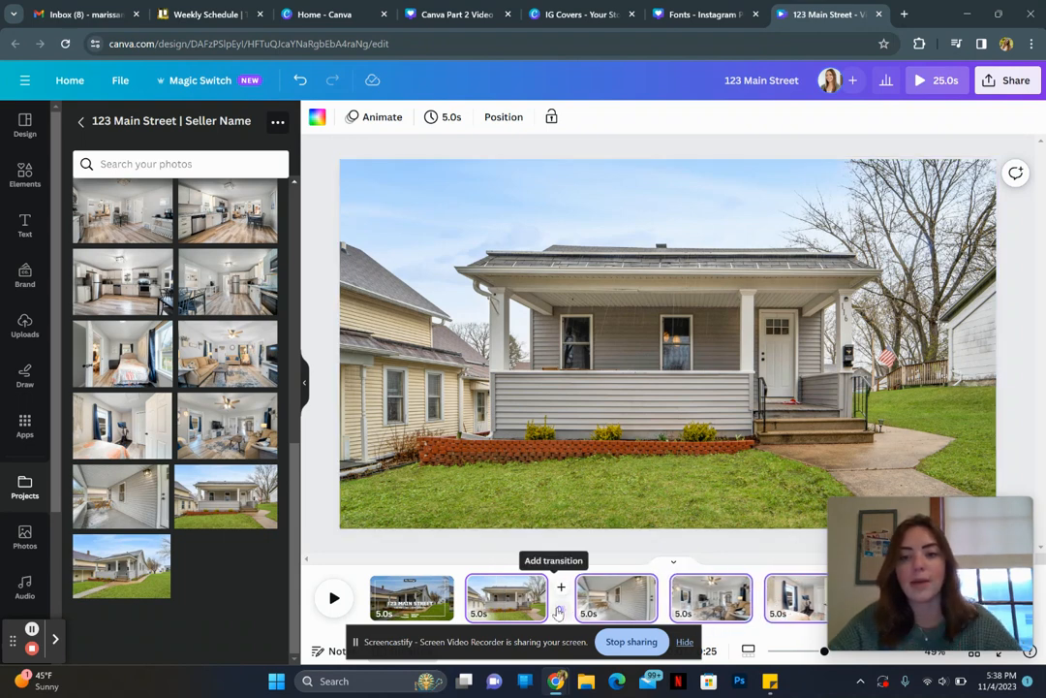
{"action": "left_click", "coordinate": [440, 116]}
{"action": "type", "text": "3"}
{"action": "key", "text": "Return"}
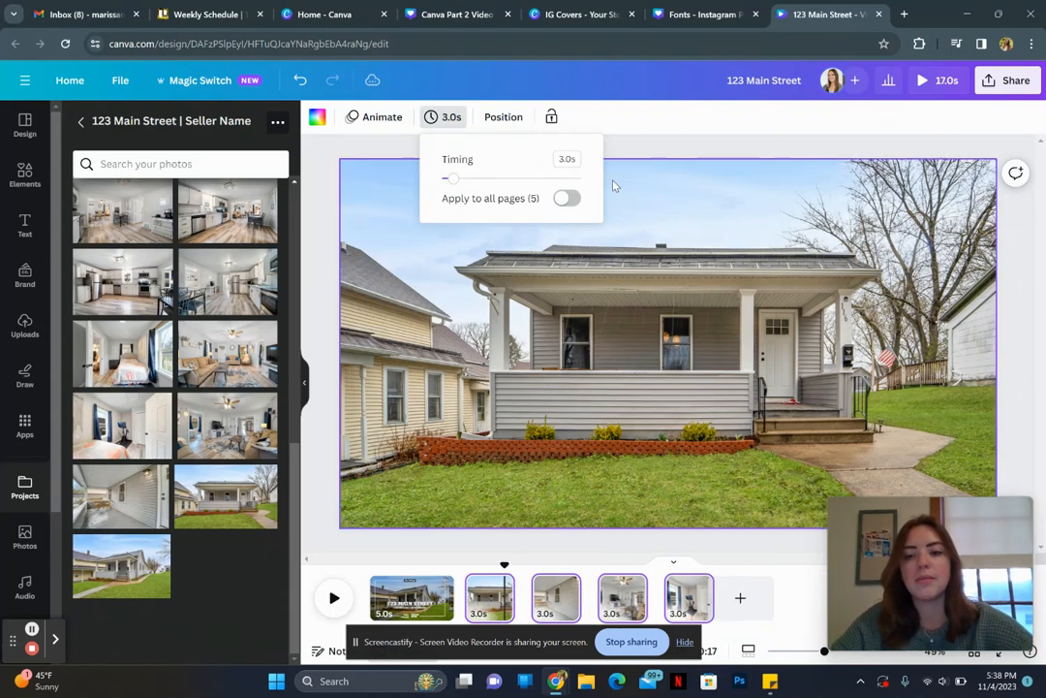
{"action": "left_click", "coordinate": [441, 553]}
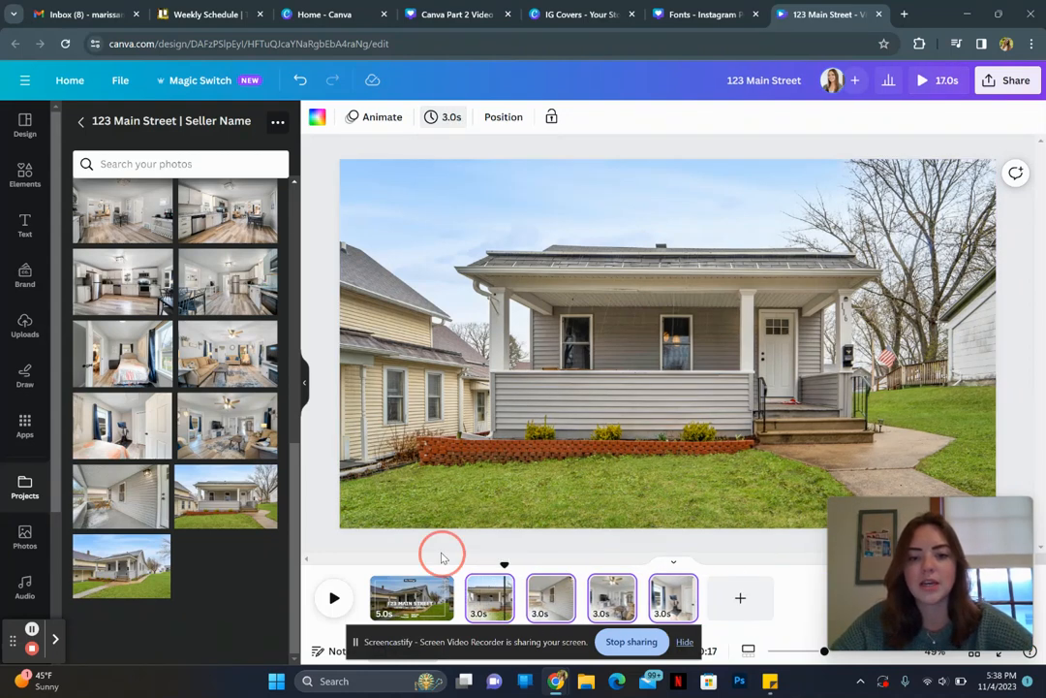
Preview the video from the title page with the shorter page durations
{"action": "left_click", "coordinate": [419, 604]}
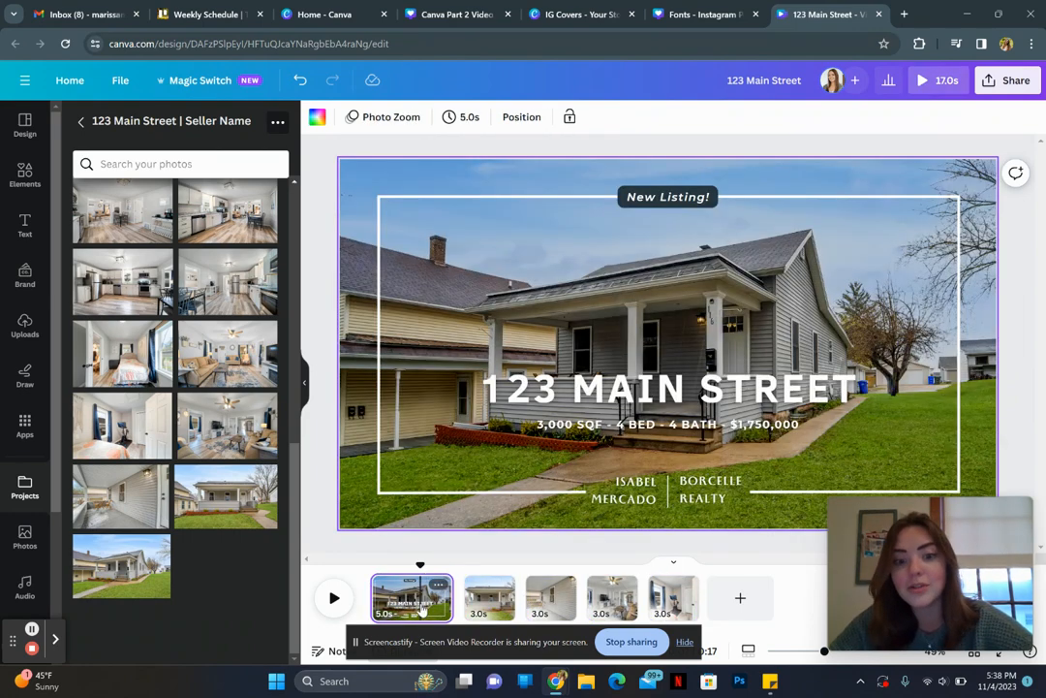
{"action": "left_click", "coordinate": [334, 601]}
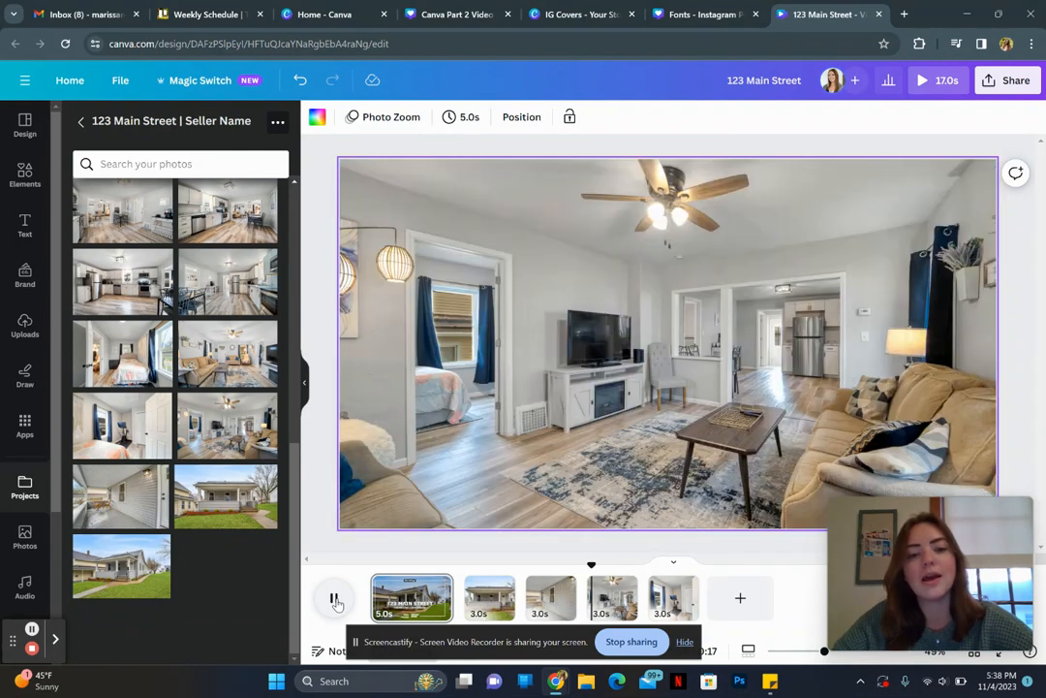
{"action": "left_click", "coordinate": [334, 601]}
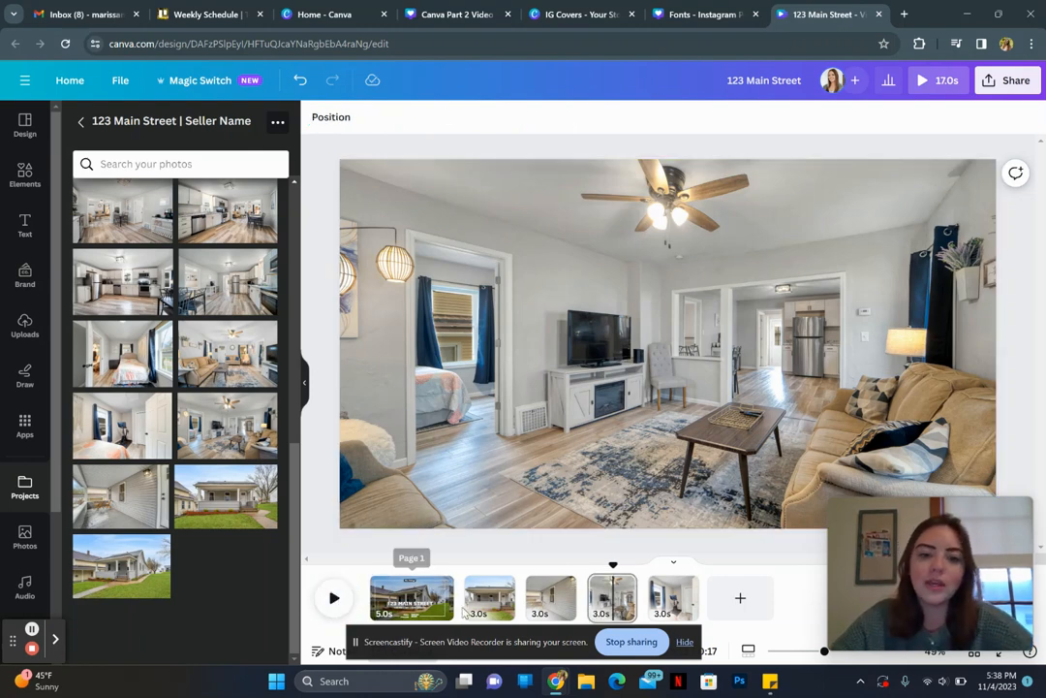
Add a Match & Move transition between page 1 and page 2
{"action": "mouse_move", "coordinate": [465, 612]}
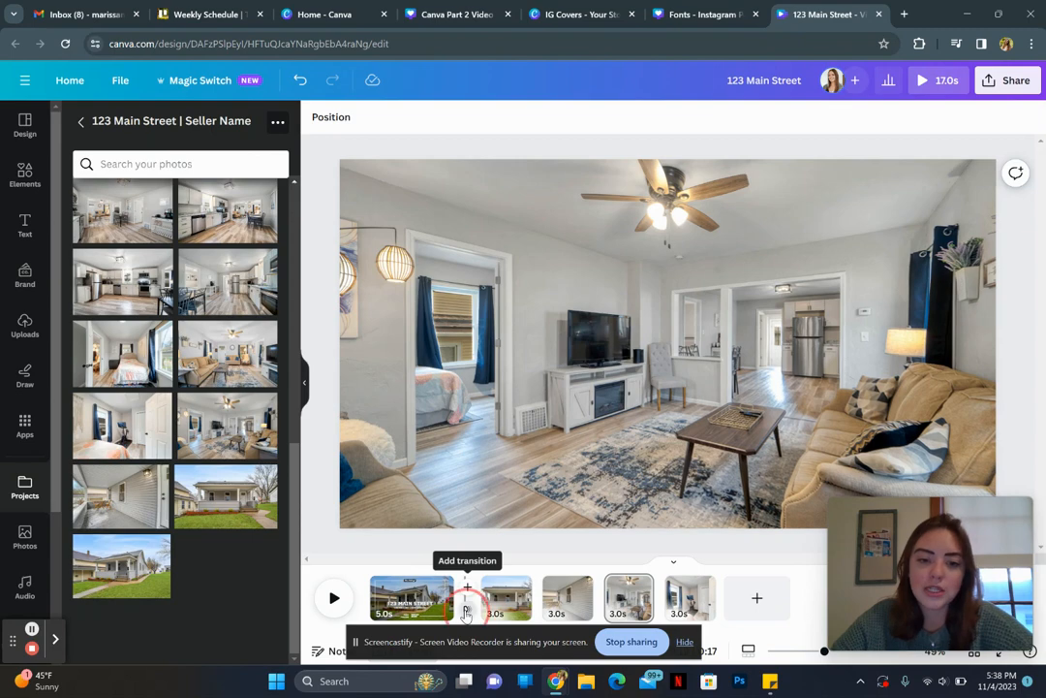
{"action": "left_click", "coordinate": [465, 612]}
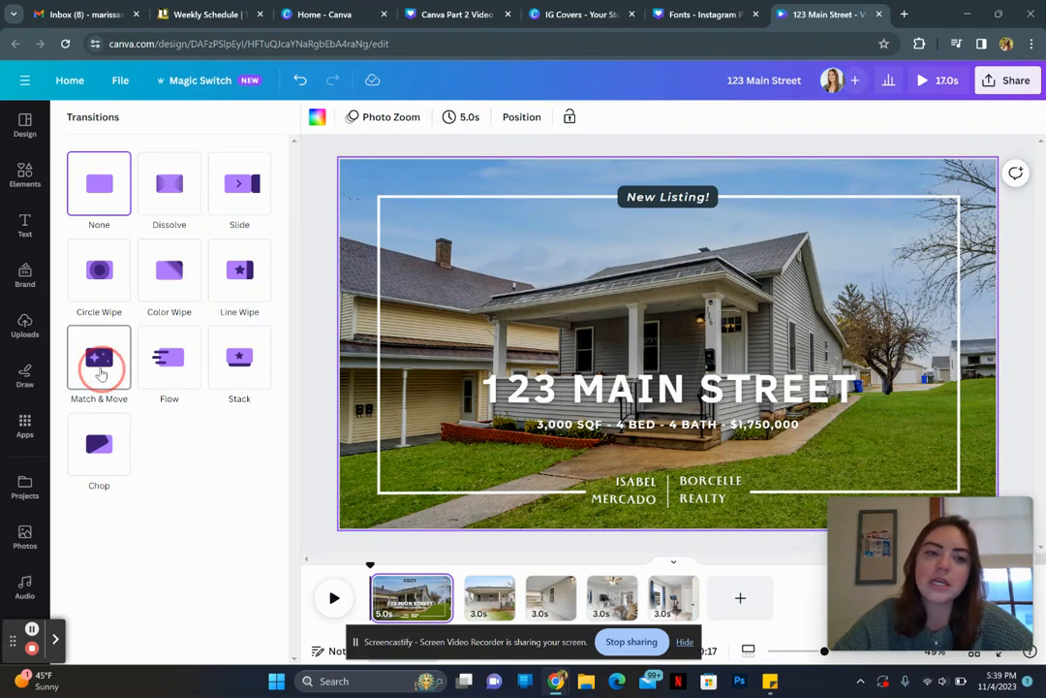
{"action": "left_click", "coordinate": [100, 366]}
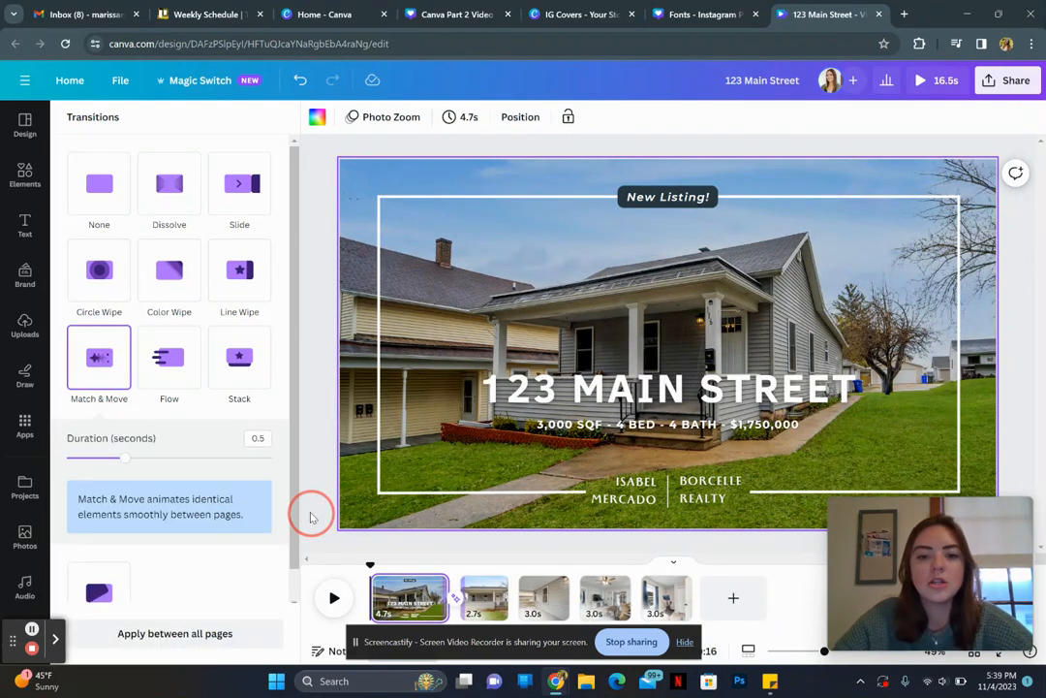
{"action": "left_click", "coordinate": [311, 517]}
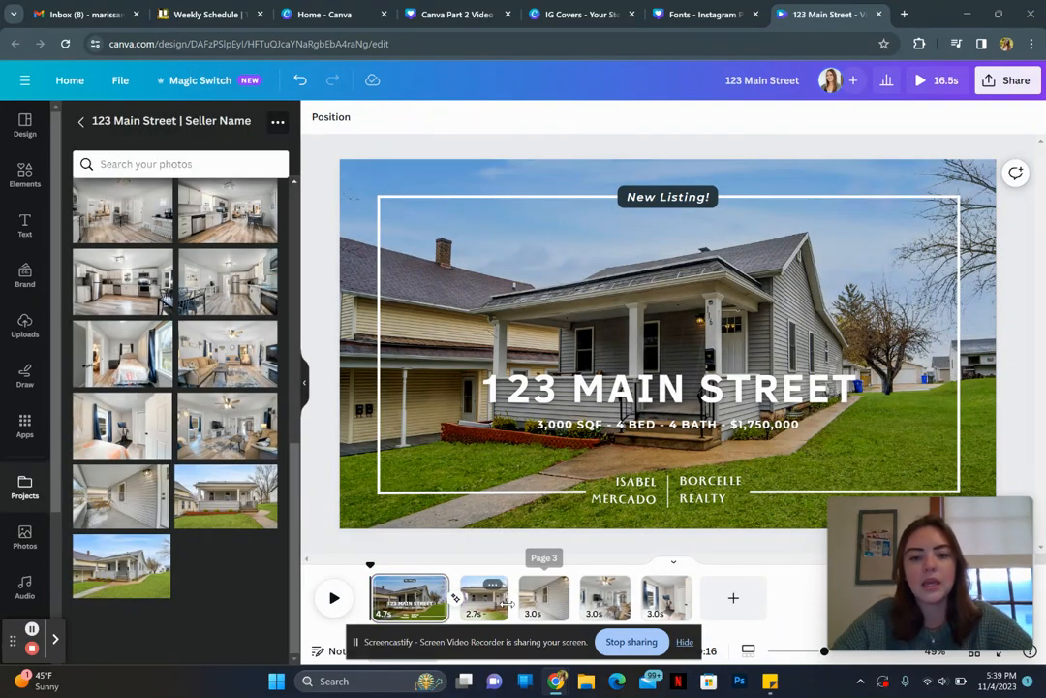
Apply the Match & Move transition between all pages of the video
{"action": "mouse_move", "coordinate": [517, 608]}
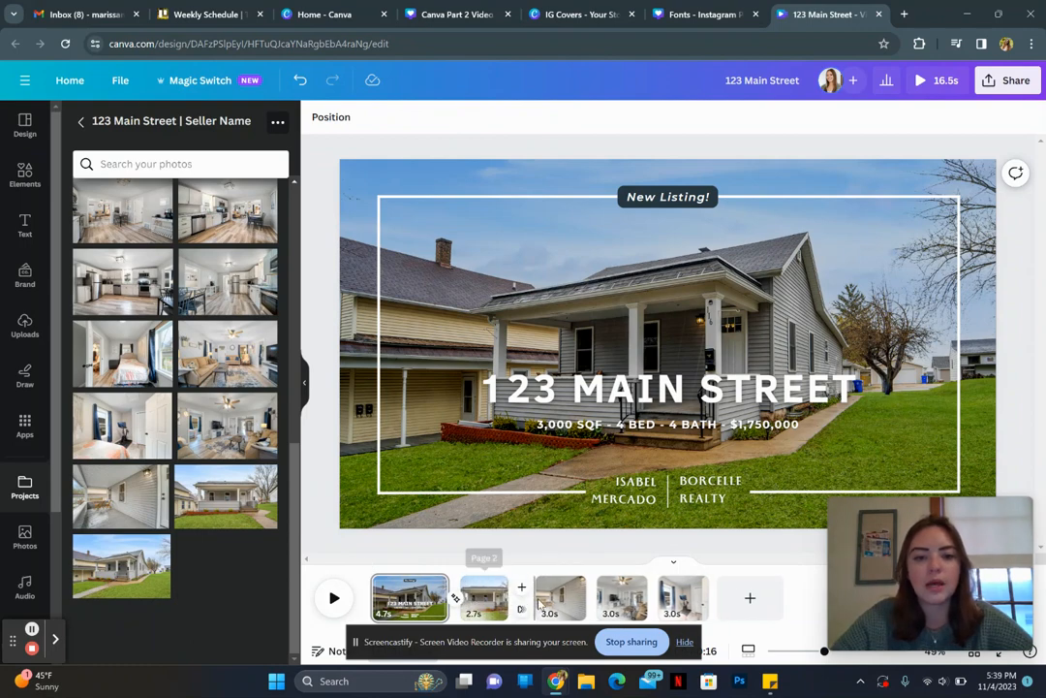
{"action": "left_click", "coordinate": [520, 608]}
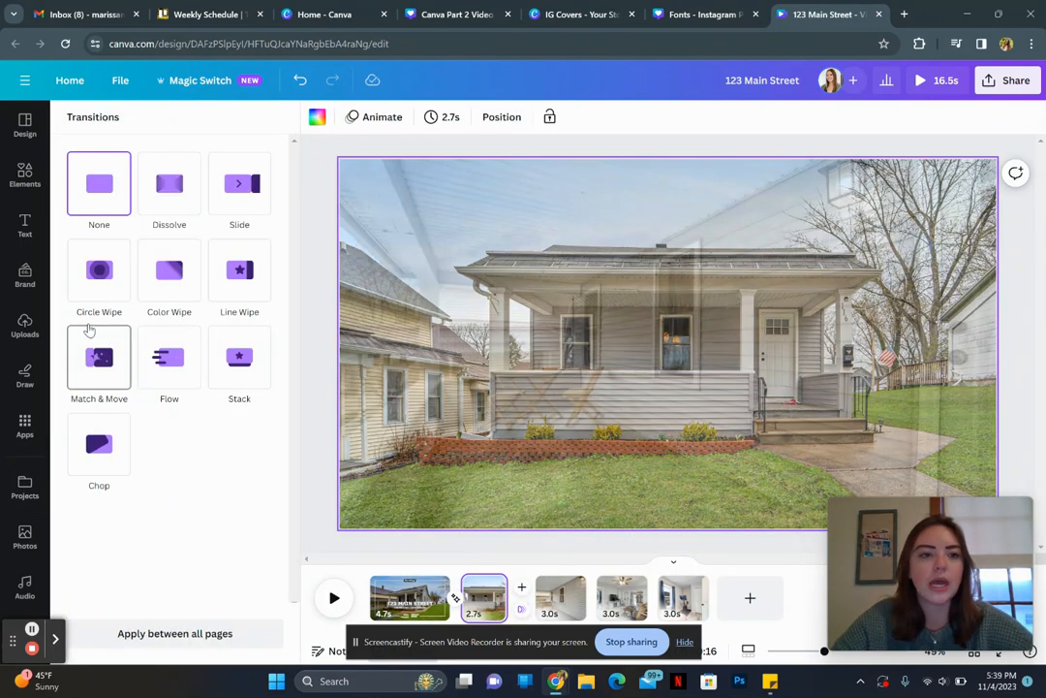
{"action": "left_click", "coordinate": [114, 368]}
{"action": "left_click", "coordinate": [211, 632]}
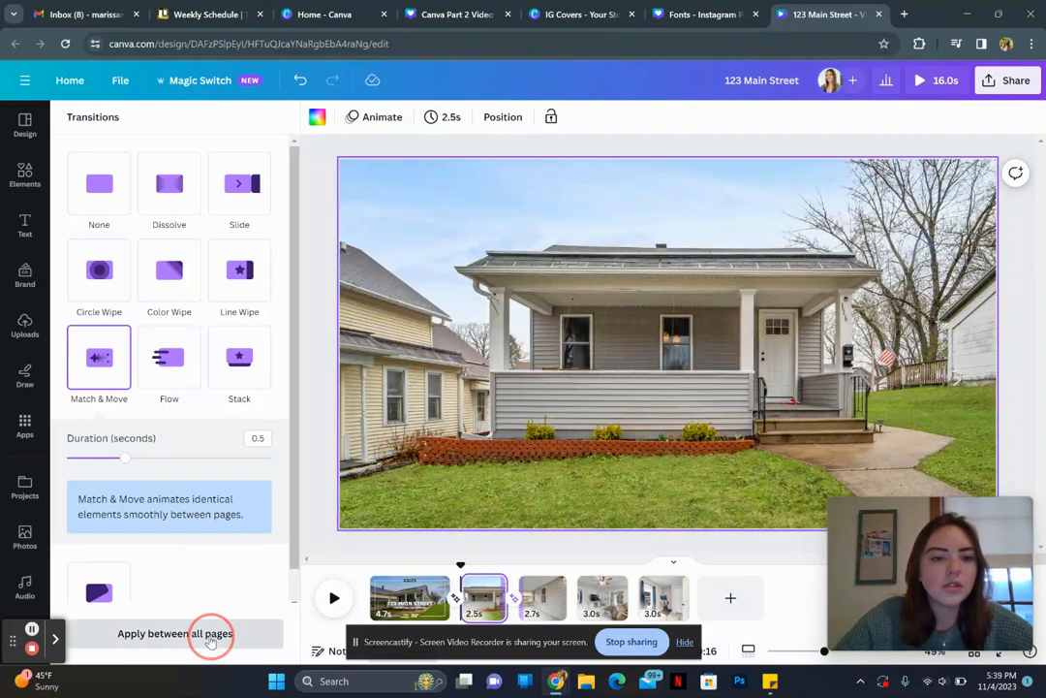
{"action": "left_click", "coordinate": [313, 551]}
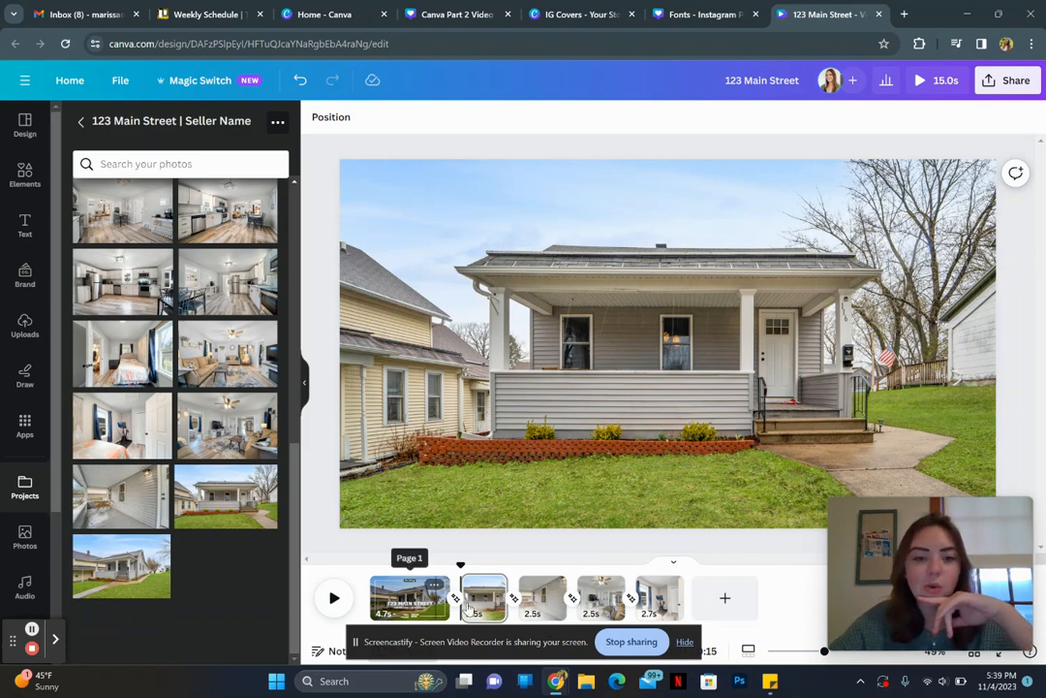
Preview the video with the Match & Move transitions
{"action": "left_click", "coordinate": [417, 608]}
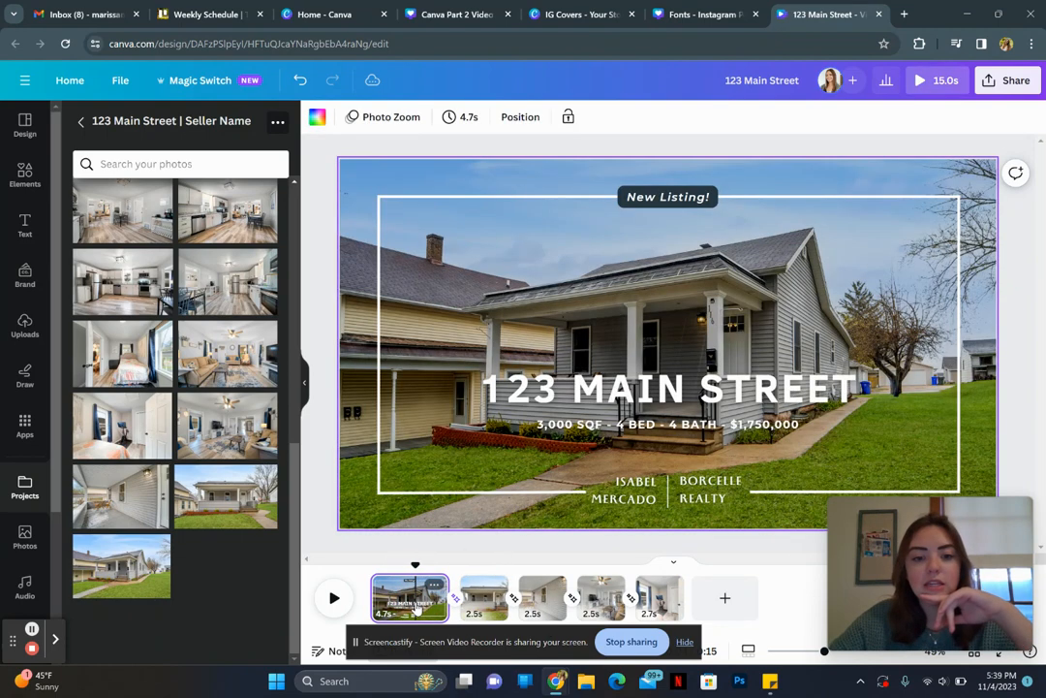
{"action": "left_click", "coordinate": [333, 601]}
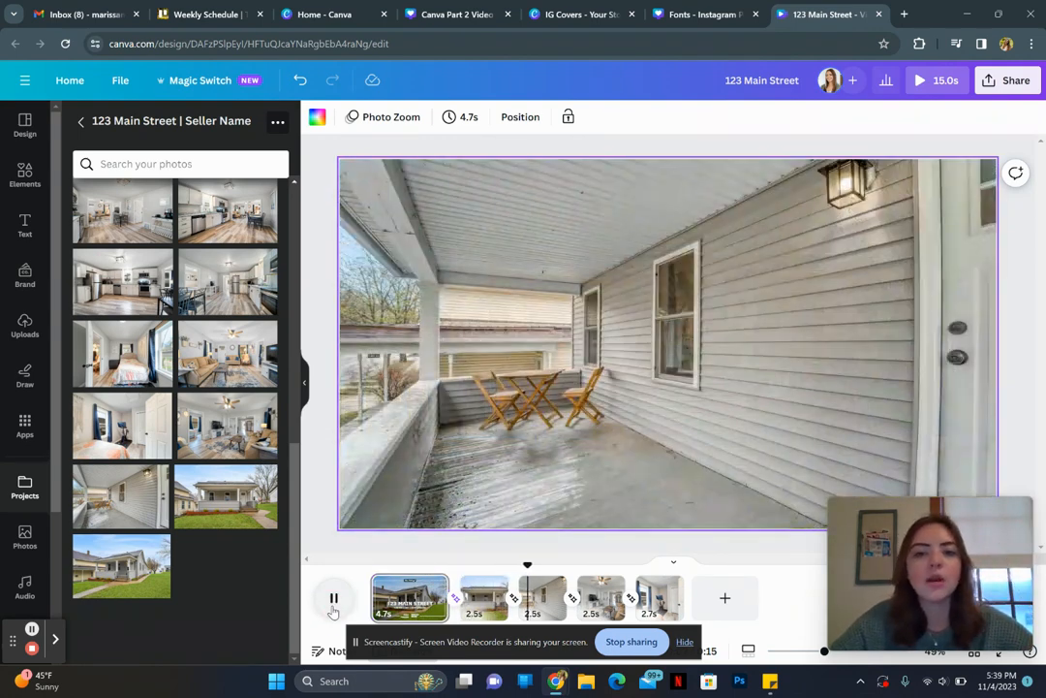
{"action": "left_click", "coordinate": [332, 604]}
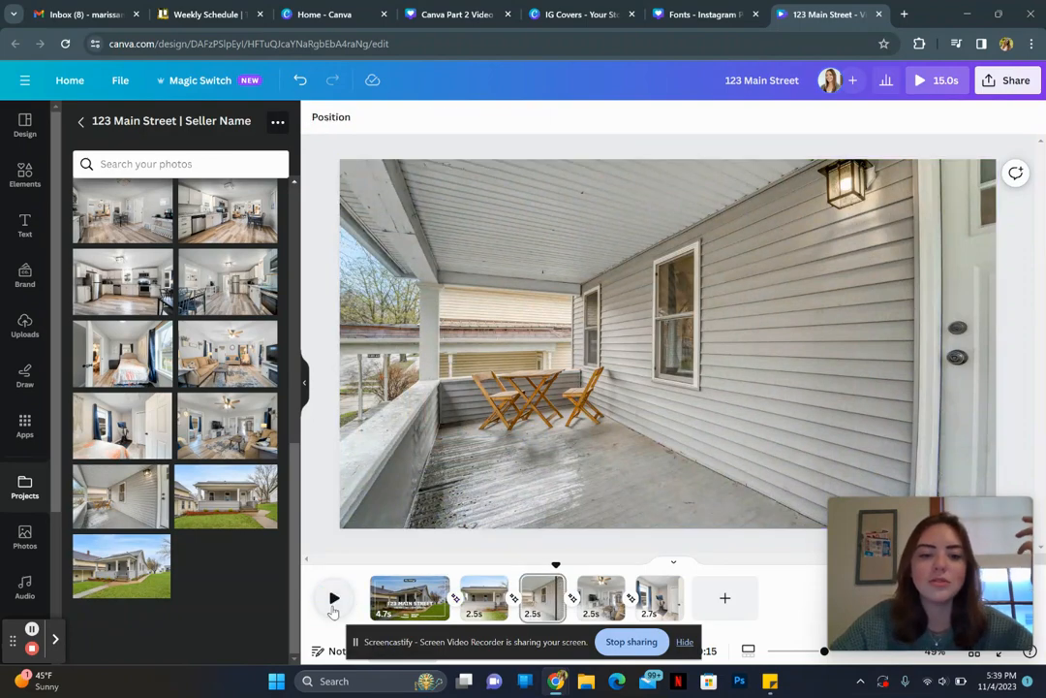
Try the Drift page animation on page 2's house photo
{"action": "left_click", "coordinate": [485, 602]}
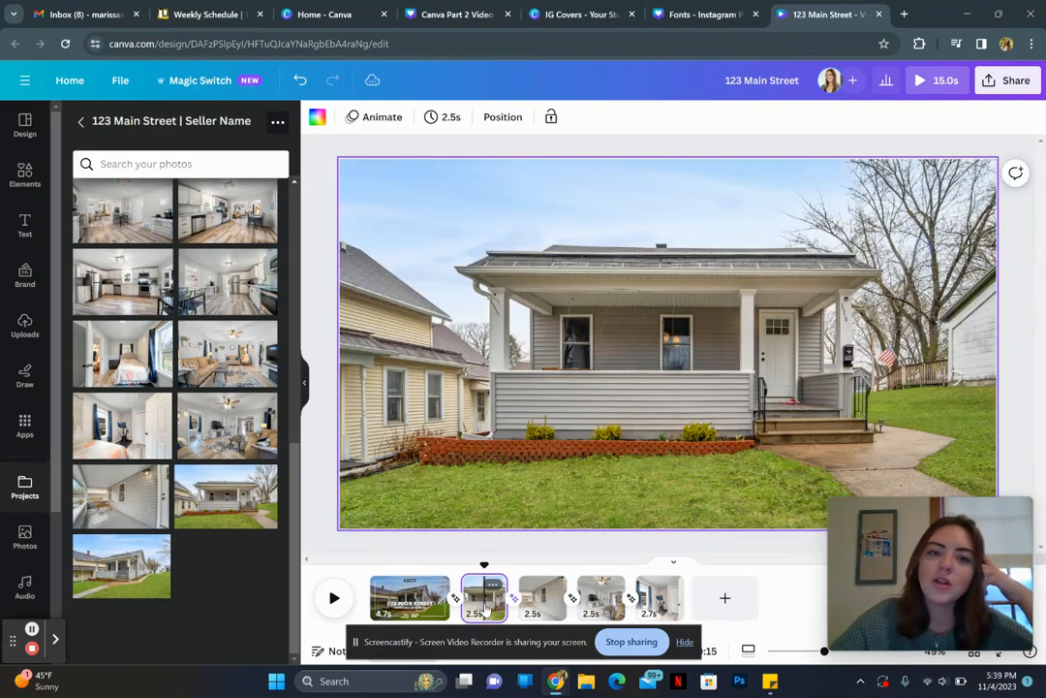
{"action": "left_click", "coordinate": [405, 607]}
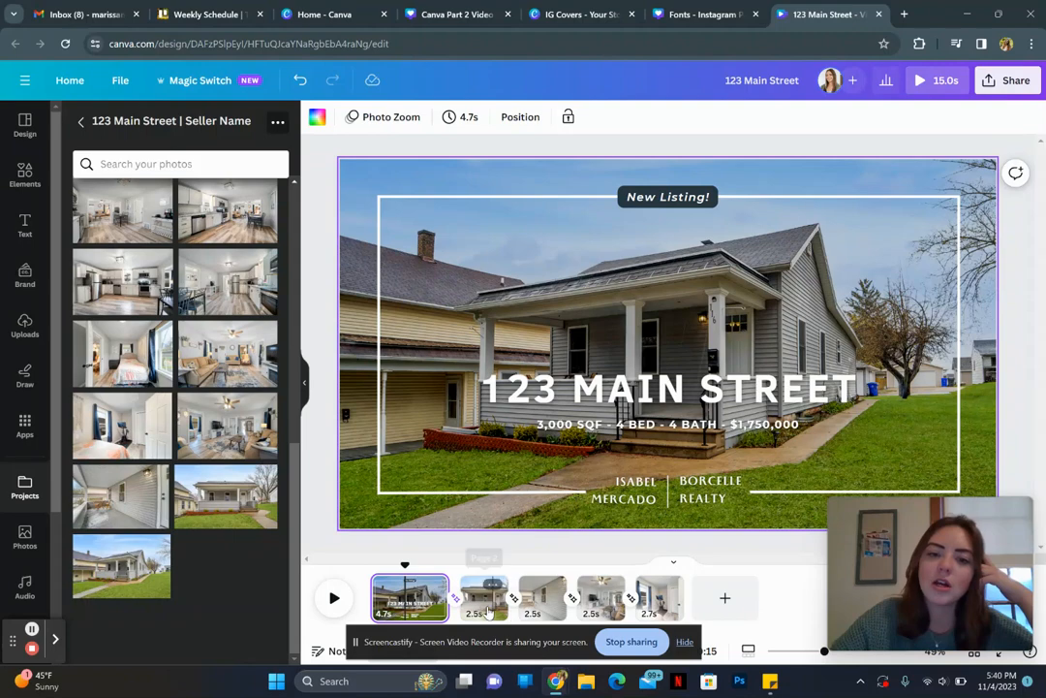
{"action": "left_click", "coordinate": [485, 597]}
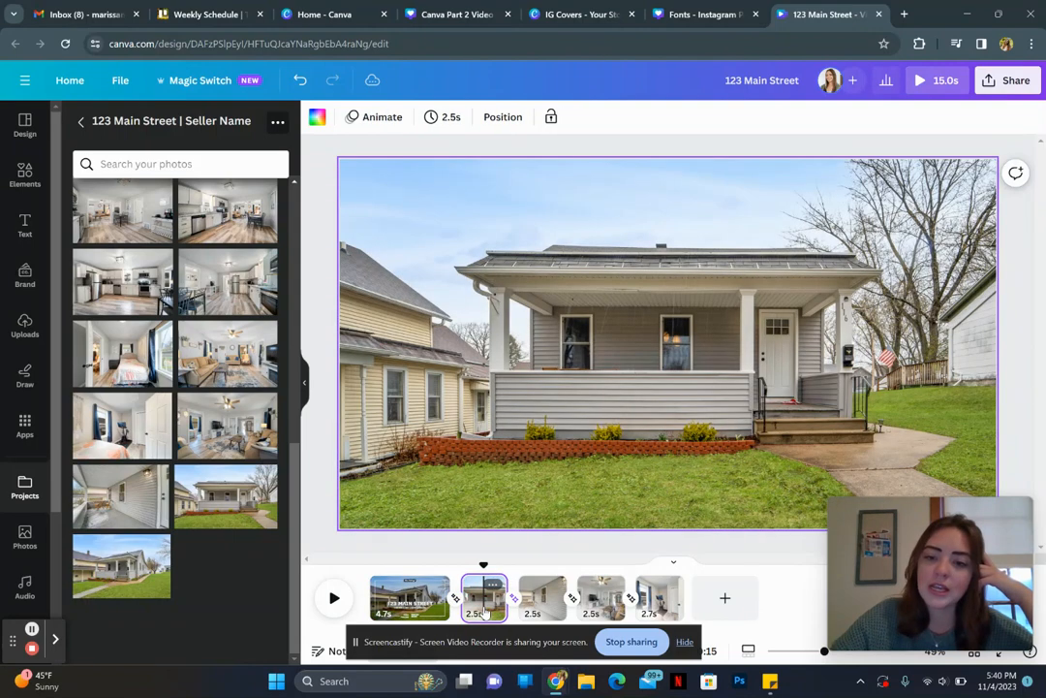
{"action": "left_click", "coordinate": [368, 118]}
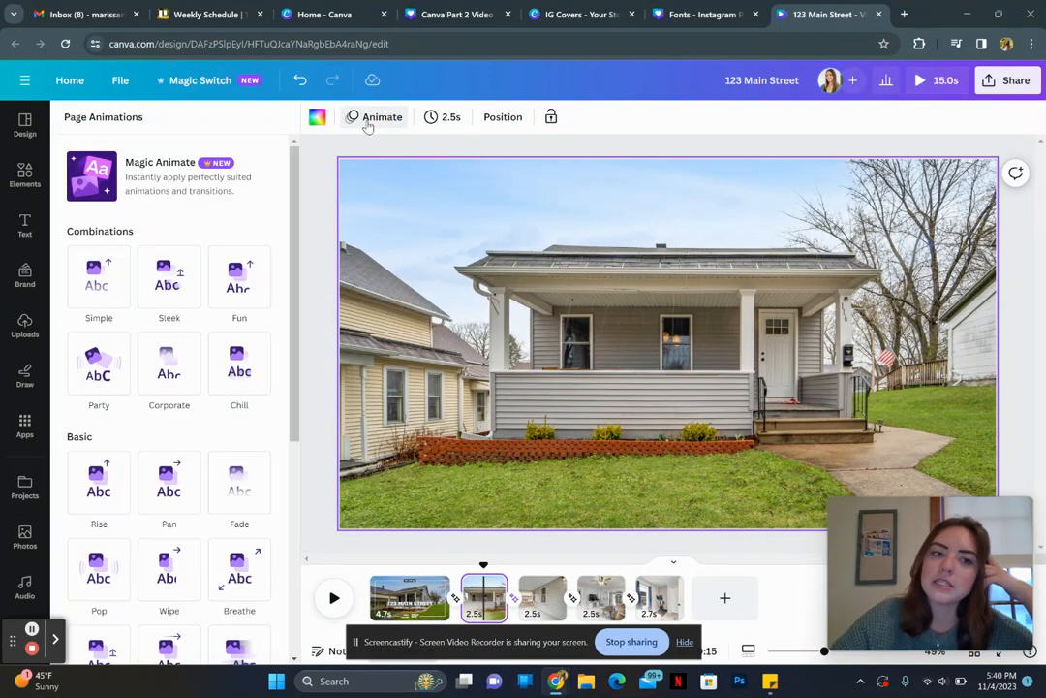
{"action": "scroll", "coordinate": [268, 483], "scroll_direction": "down", "scroll_amount": 2}
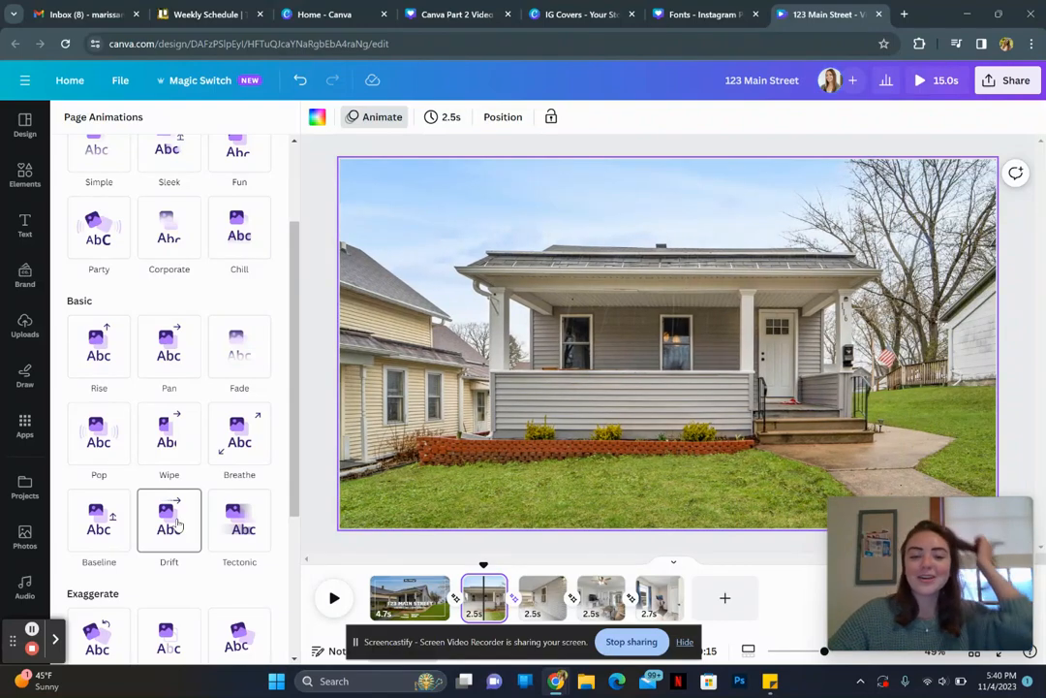
{"action": "left_click", "coordinate": [174, 526]}
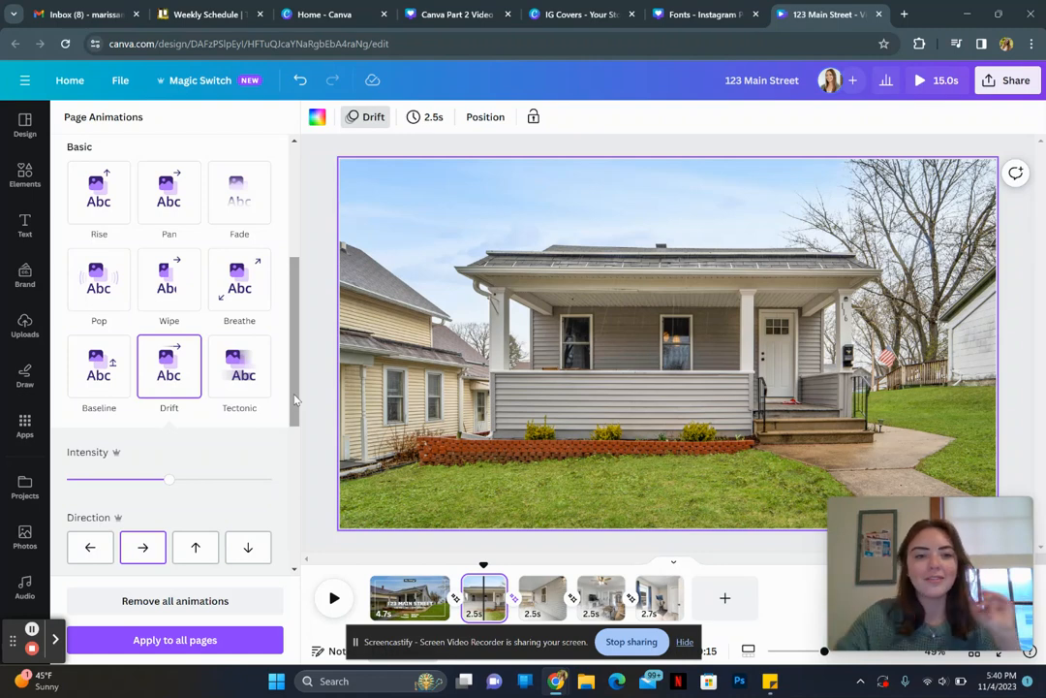
Try the Photo Flow animation on page 2, set to animate on enter
{"action": "left_click_drag", "start_coordinate": [294, 397], "coordinate": [316, 548]}
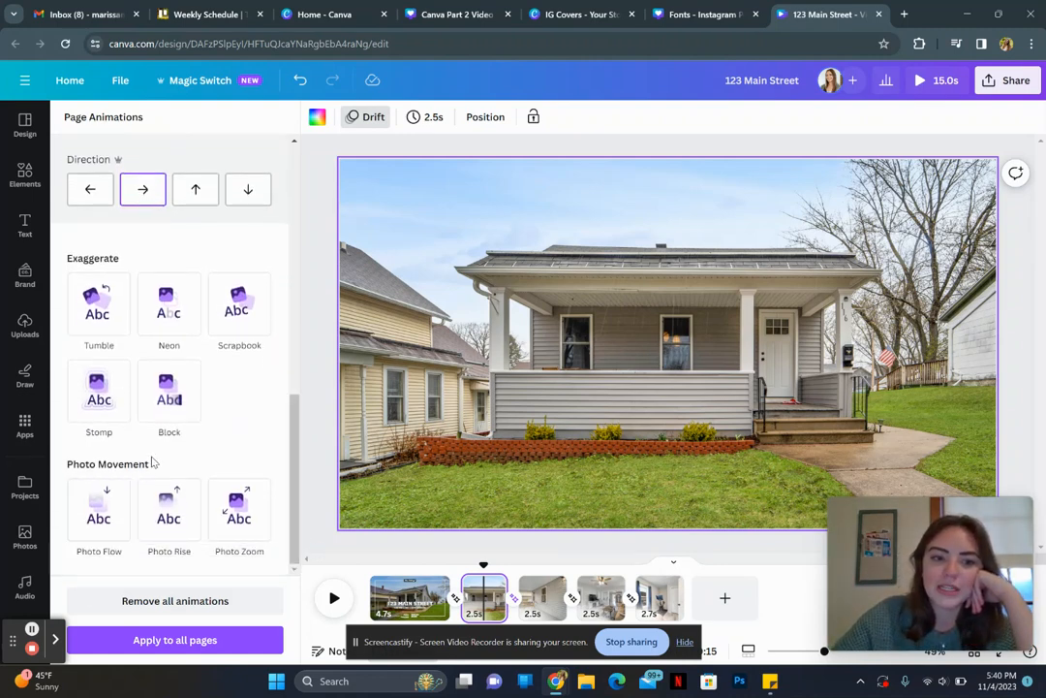
{"action": "left_click", "coordinate": [96, 520]}
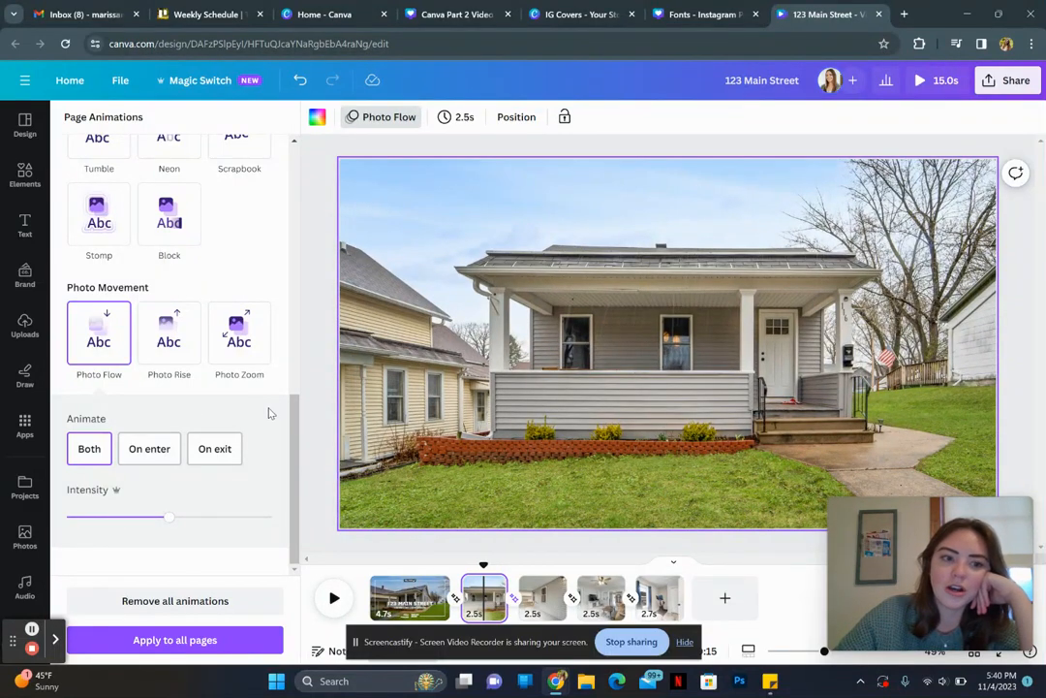
{"action": "left_click", "coordinate": [149, 448]}
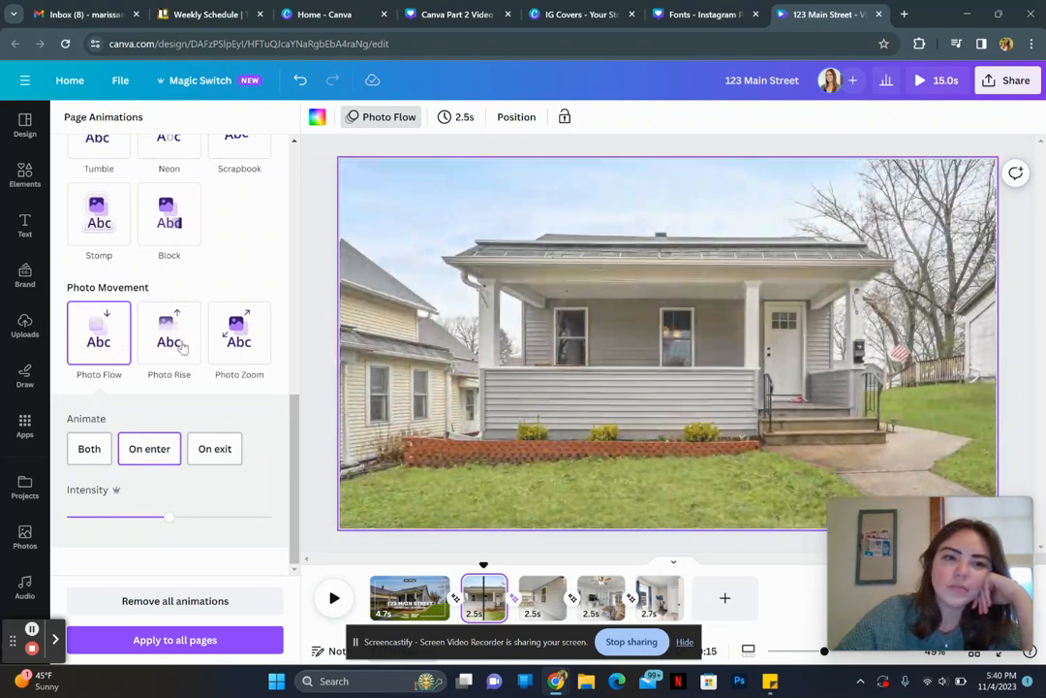
Apply the Photo Rise animation to page 2 with minimal intensity and a downward direction
{"action": "left_click", "coordinate": [177, 344]}
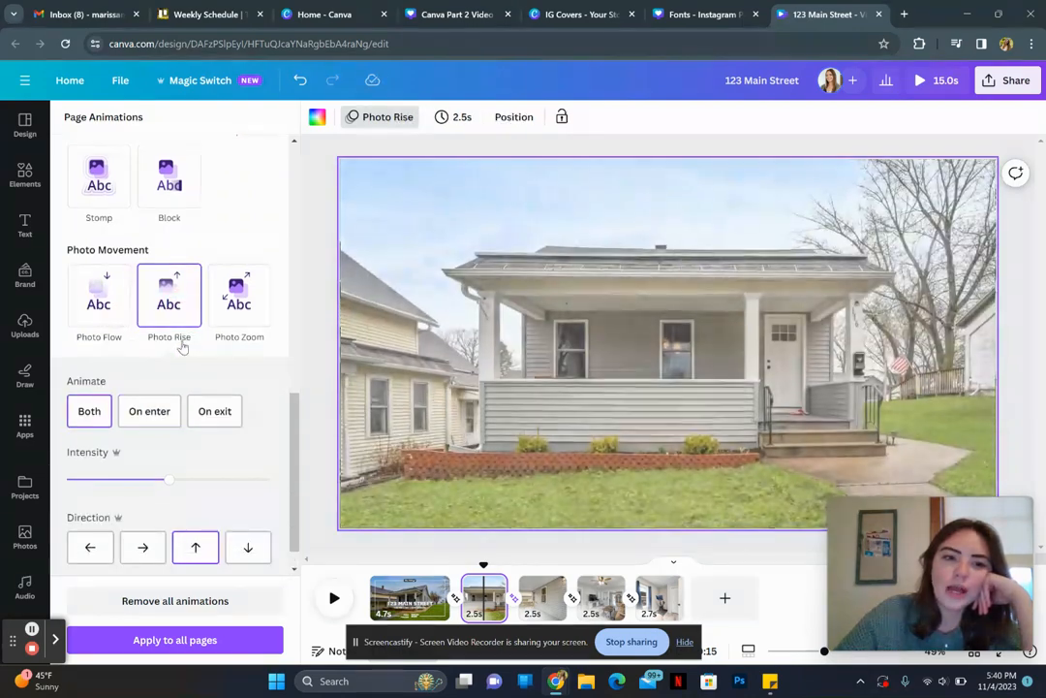
{"action": "scroll", "coordinate": [269, 357], "scroll_direction": "down", "scroll_amount": 1}
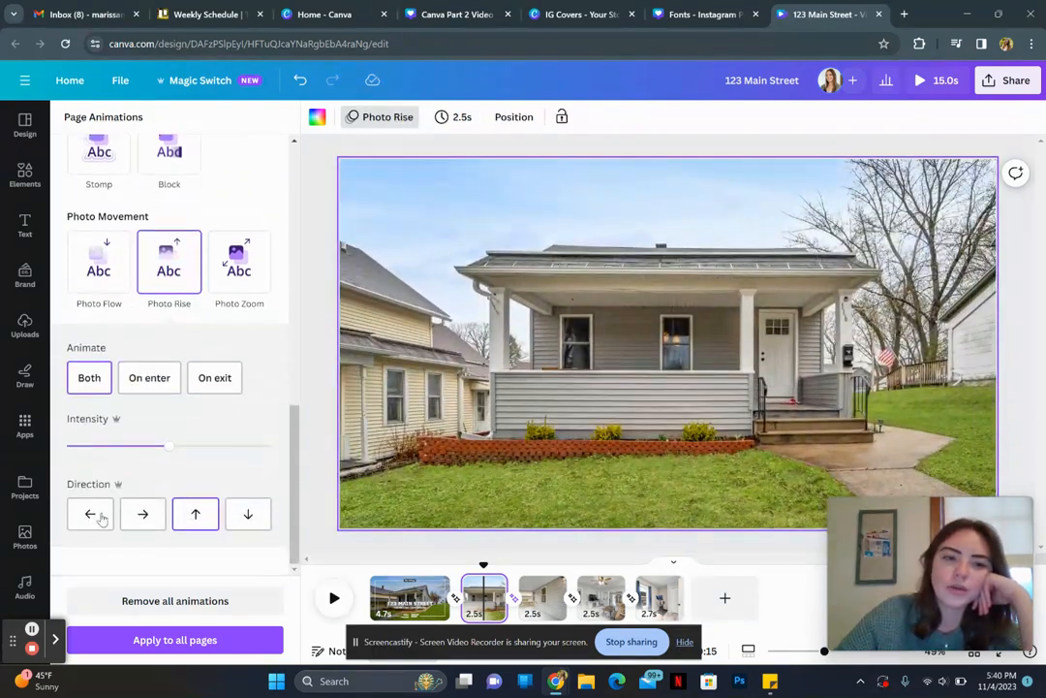
{"action": "left_click", "coordinate": [92, 515]}
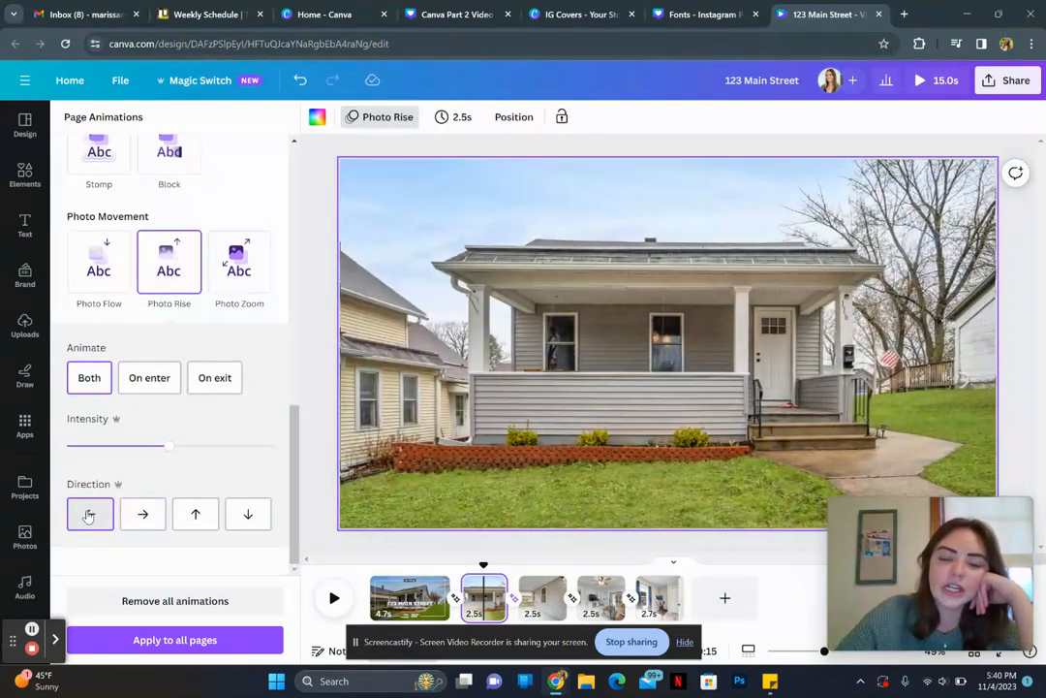
{"action": "left_click", "coordinate": [85, 447]}
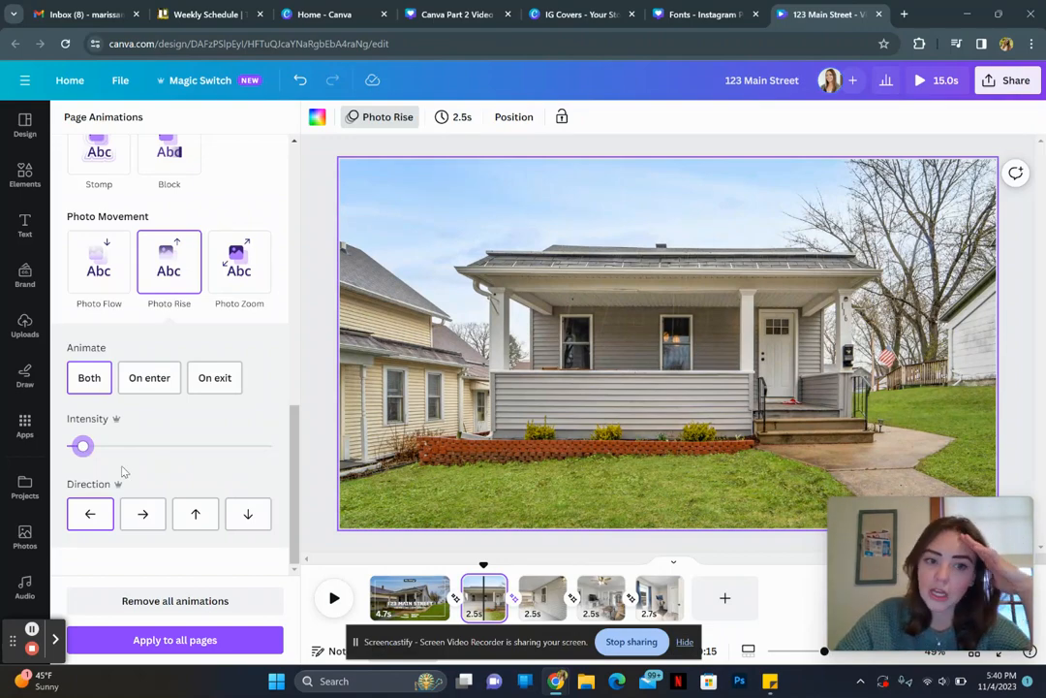
{"action": "left_click", "coordinate": [248, 516]}
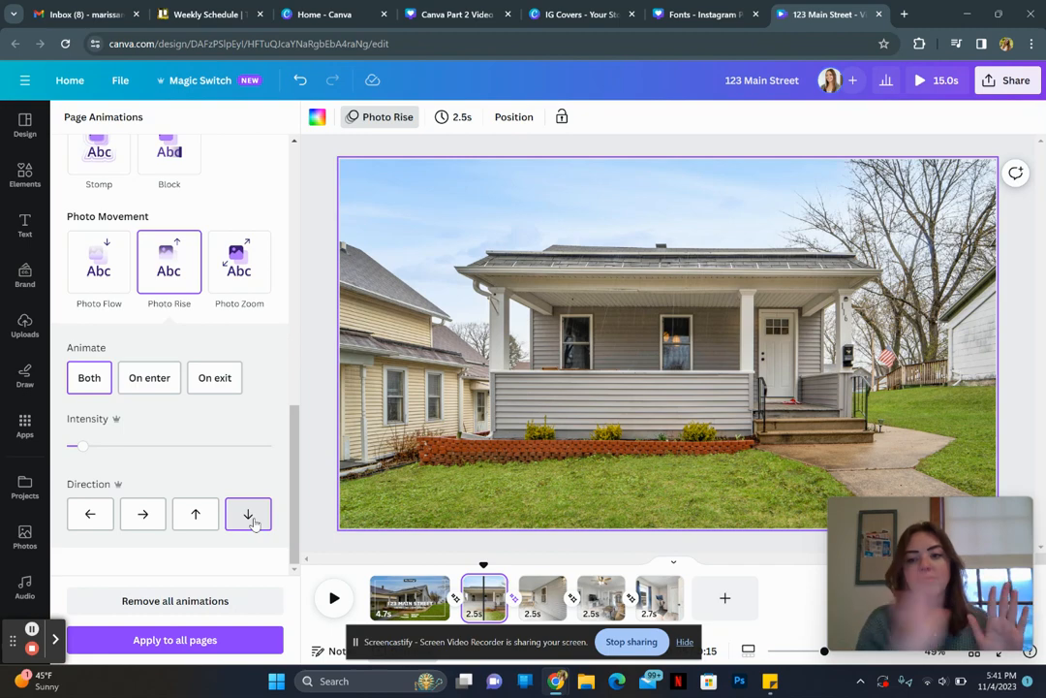
Apply the Photo Rise animation to page 3's porch photo with a leftward direction and minimal intensity
{"action": "left_click", "coordinate": [195, 514]}
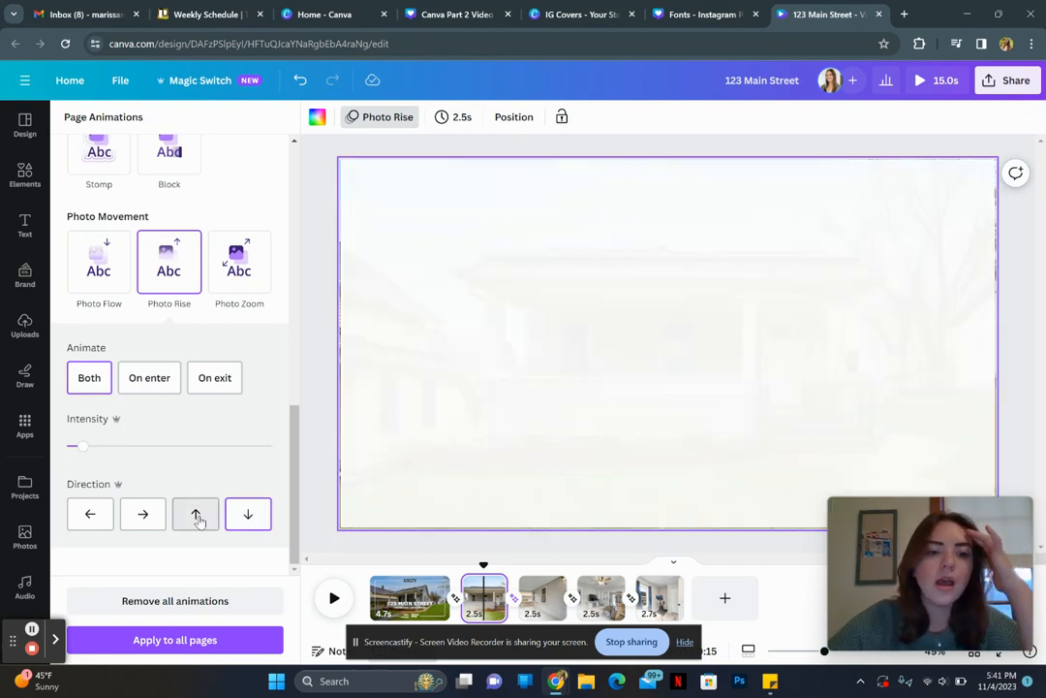
{"action": "left_click", "coordinate": [247, 514]}
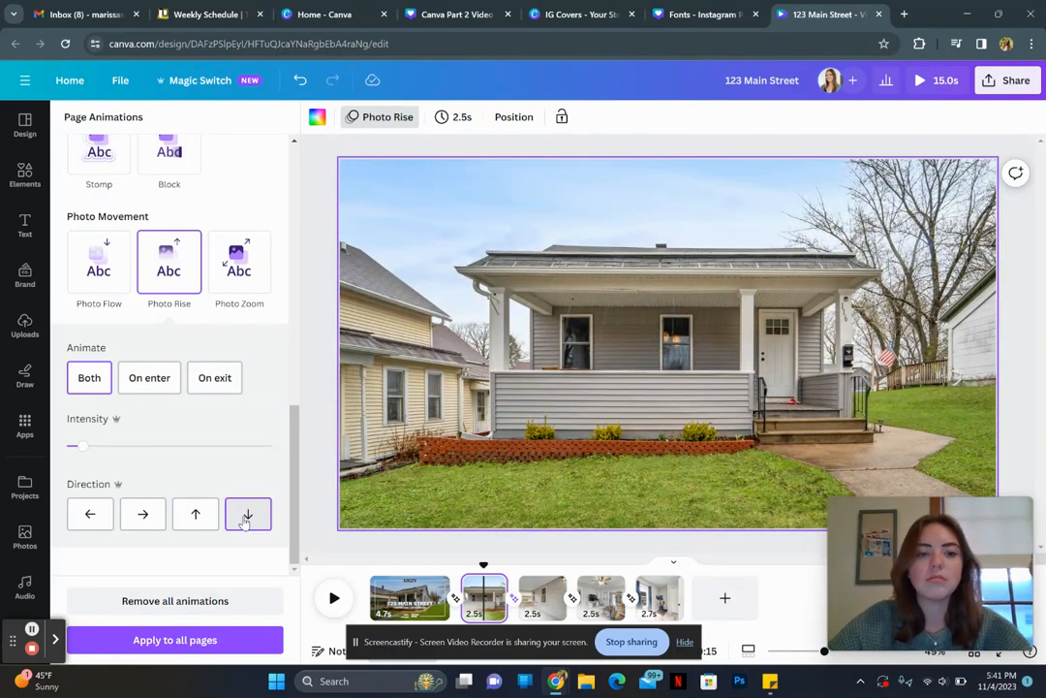
{"action": "left_click", "coordinate": [540, 598]}
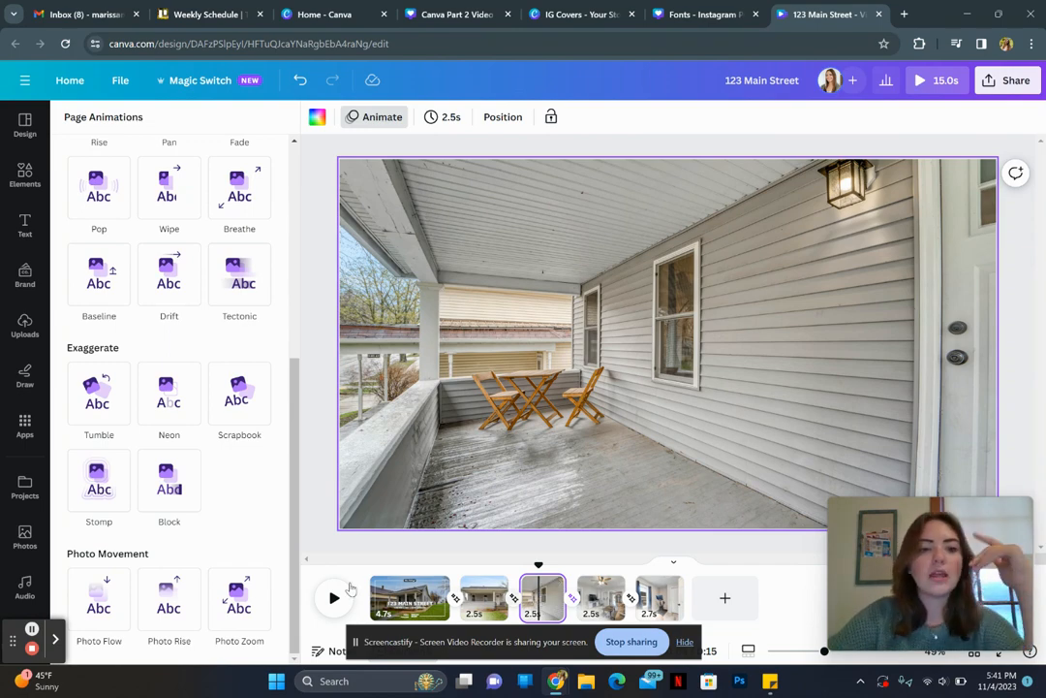
{"action": "left_click", "coordinate": [166, 598]}
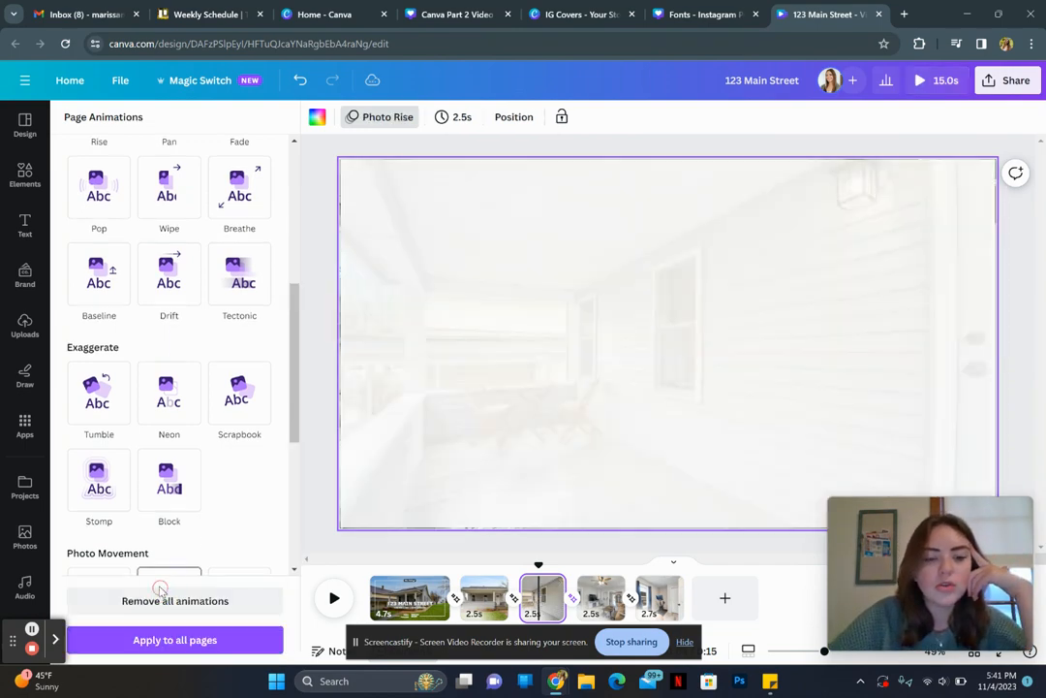
{"action": "left_click", "coordinate": [90, 549]}
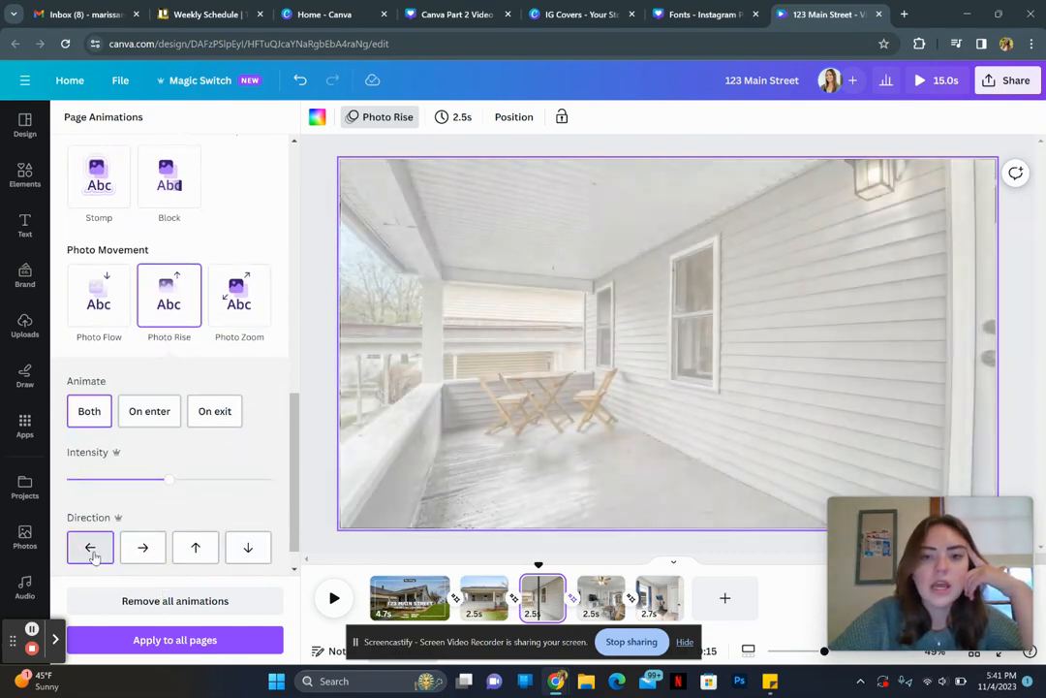
{"action": "left_click", "coordinate": [91, 548]}
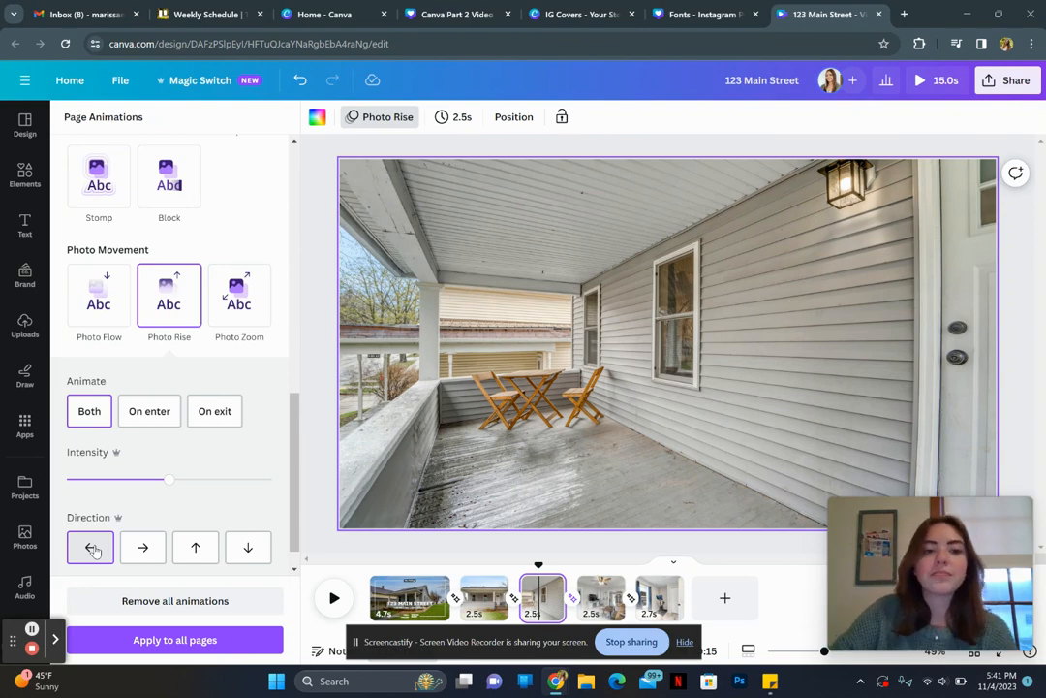
{"action": "left_click_drag", "start_coordinate": [170, 480], "coordinate": [89, 480]}
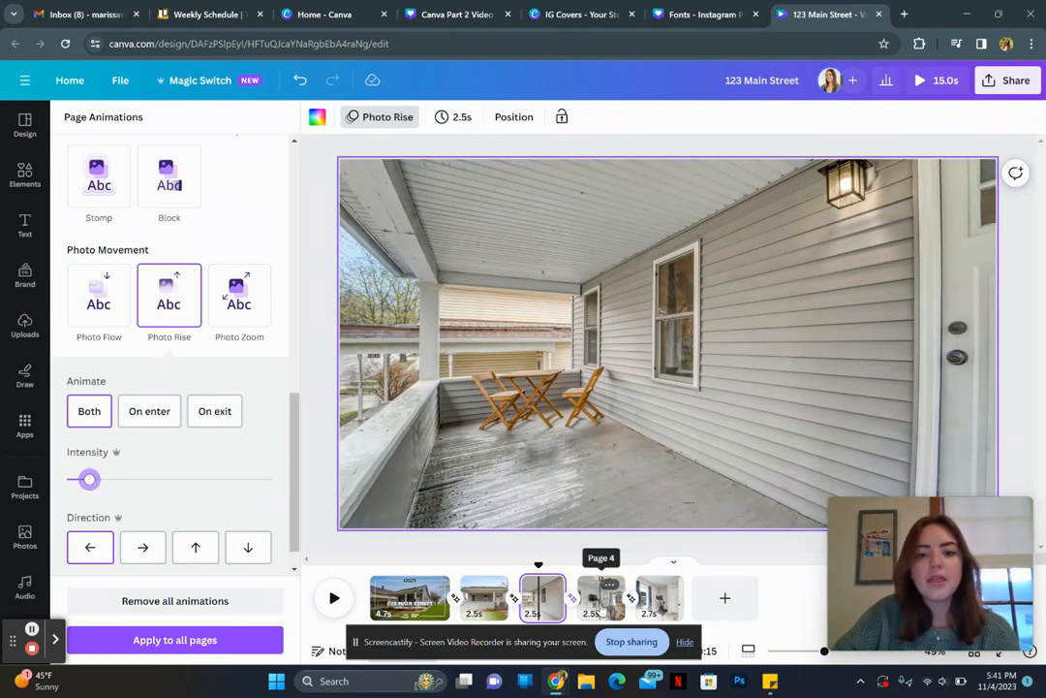
Apply the Photo Rise animation to page 4's living room photo, moving right with minimal intensity
{"action": "left_click", "coordinate": [601, 602]}
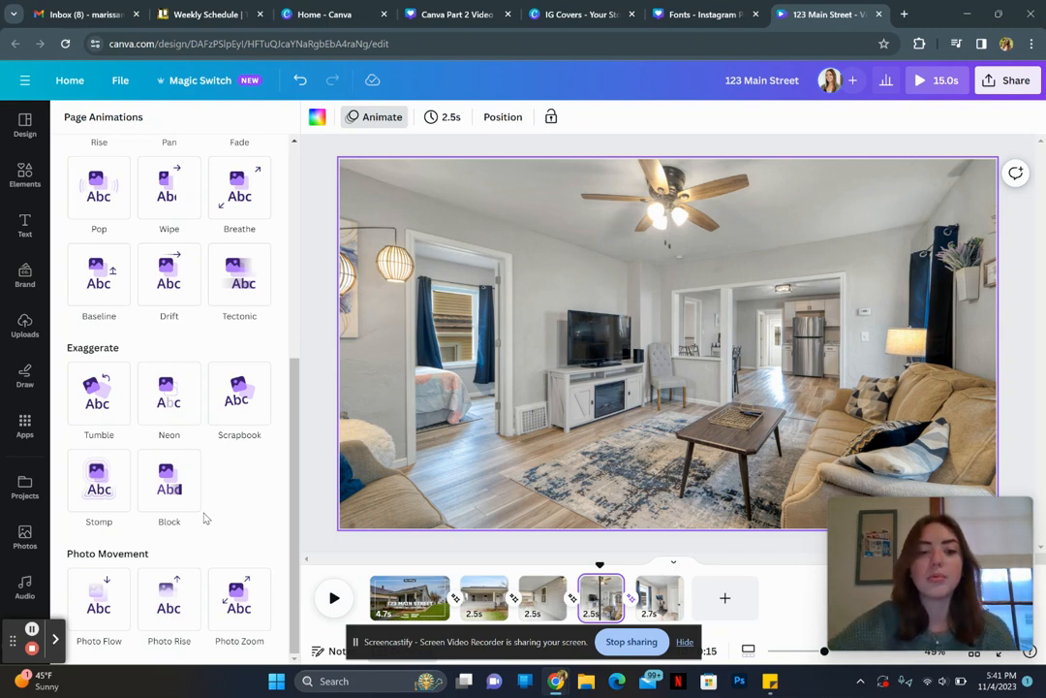
{"action": "left_click", "coordinate": [168, 606]}
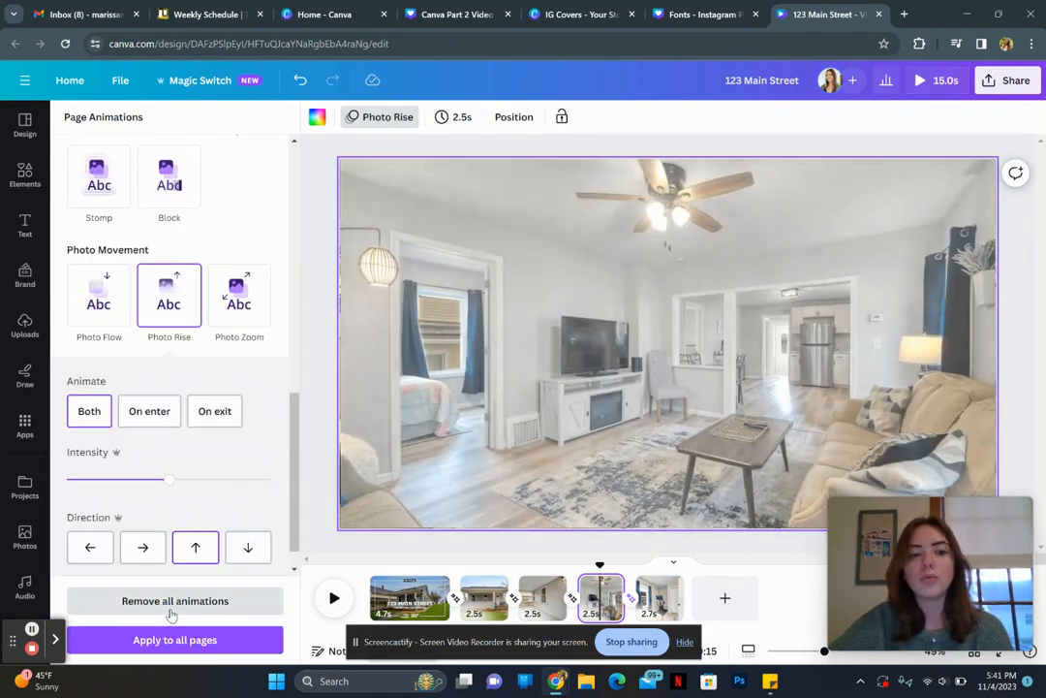
{"action": "left_click", "coordinate": [145, 550]}
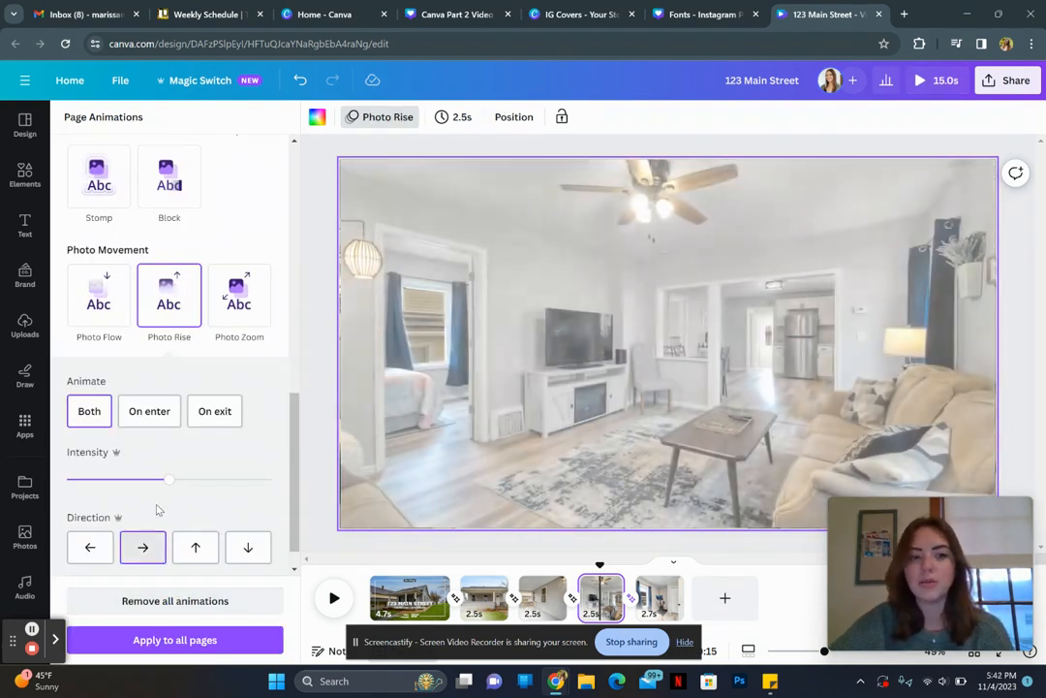
{"action": "left_click_drag", "start_coordinate": [167, 485], "coordinate": [88, 482]}
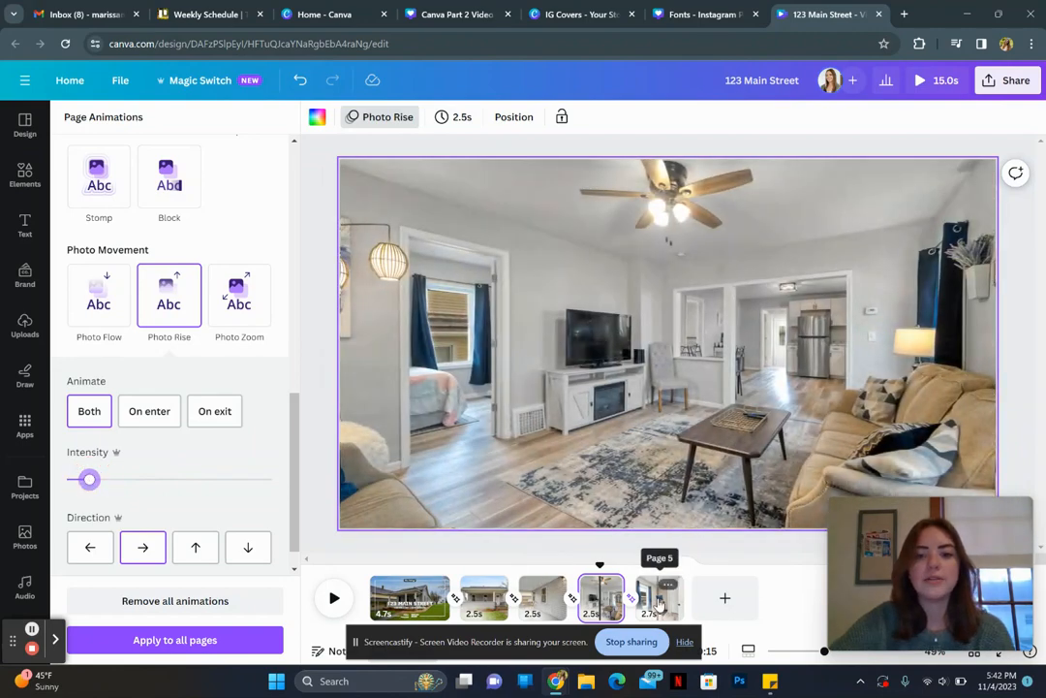
Apply the Photo Rise animation to page 5's bedroom photo
{"action": "left_click", "coordinate": [659, 598]}
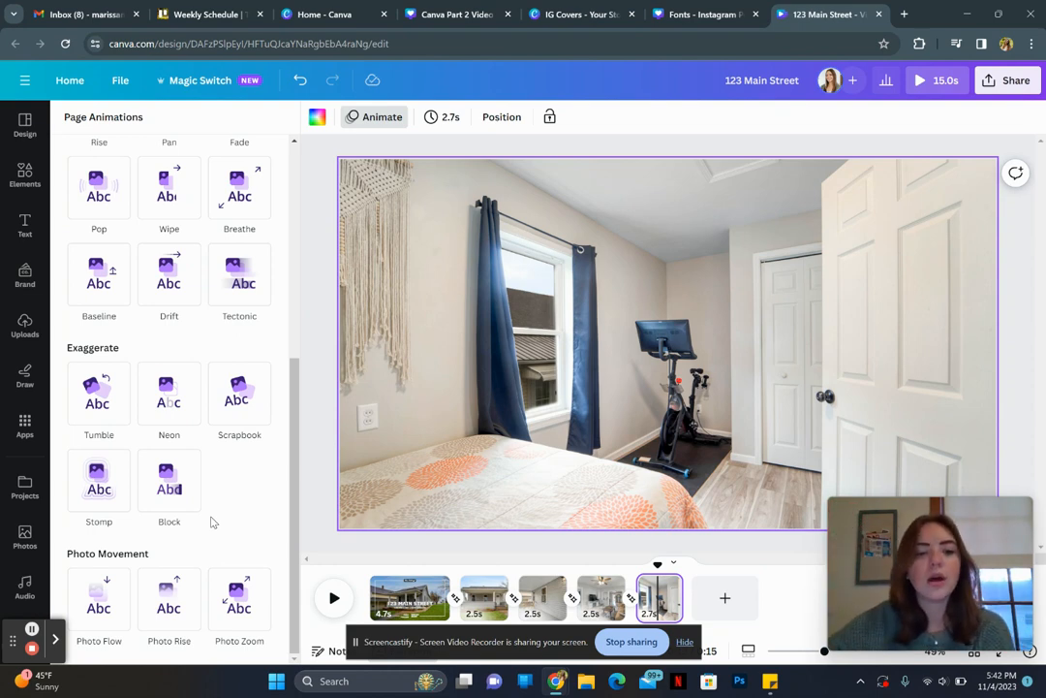
{"action": "left_click", "coordinate": [169, 601]}
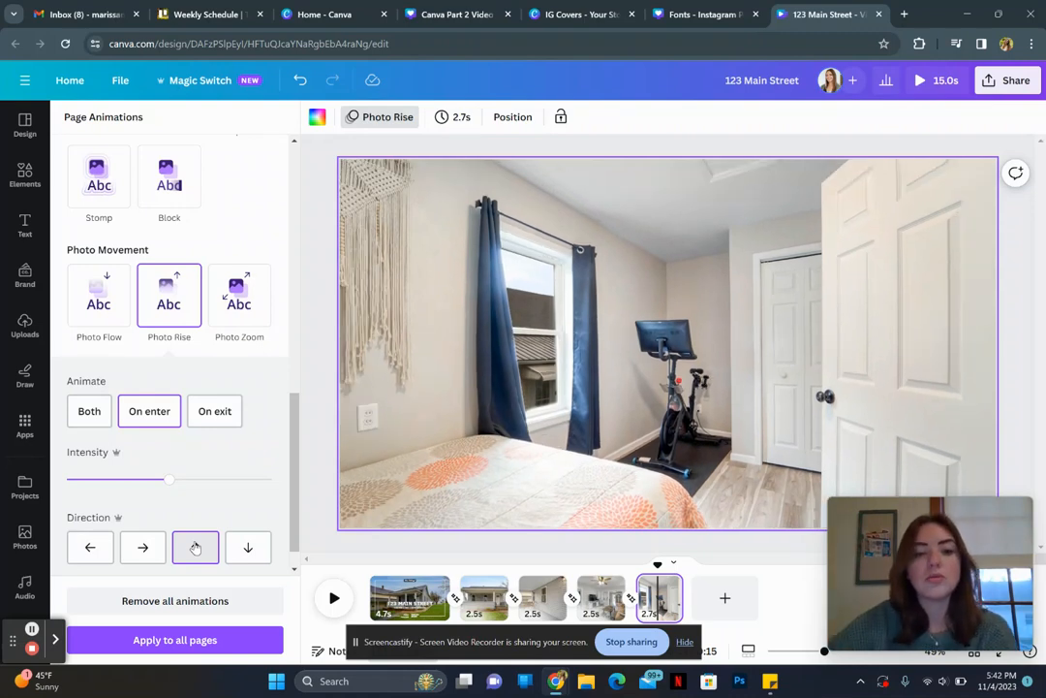
{"action": "left_click", "coordinate": [315, 533]}
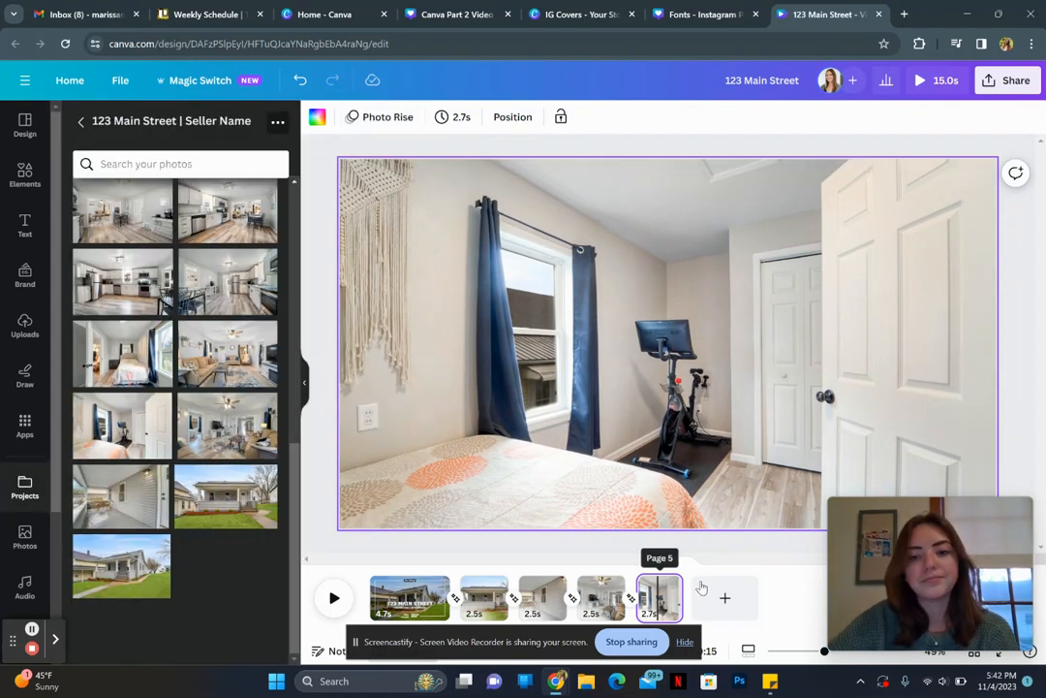
Add a new page after page 5 and place the living room photo on it
{"action": "left_click", "coordinate": [717, 596]}
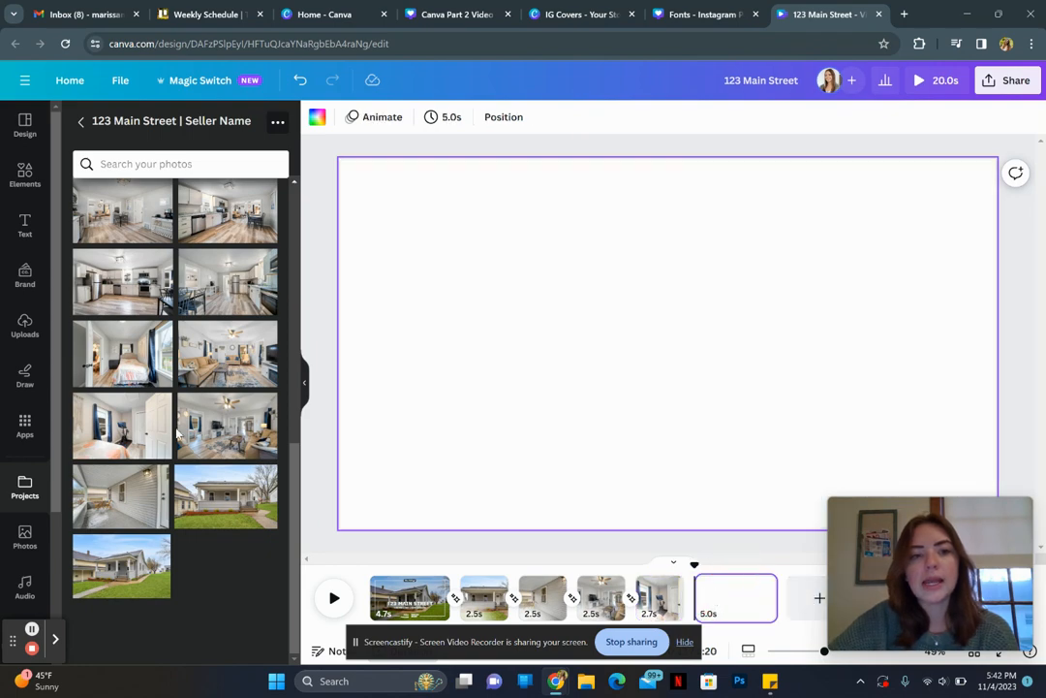
{"action": "scroll", "coordinate": [230, 438], "scroll_direction": "up", "scroll_amount": 1}
{"action": "left_click_drag", "start_coordinate": [320, 417], "coordinate": [668, 343]}
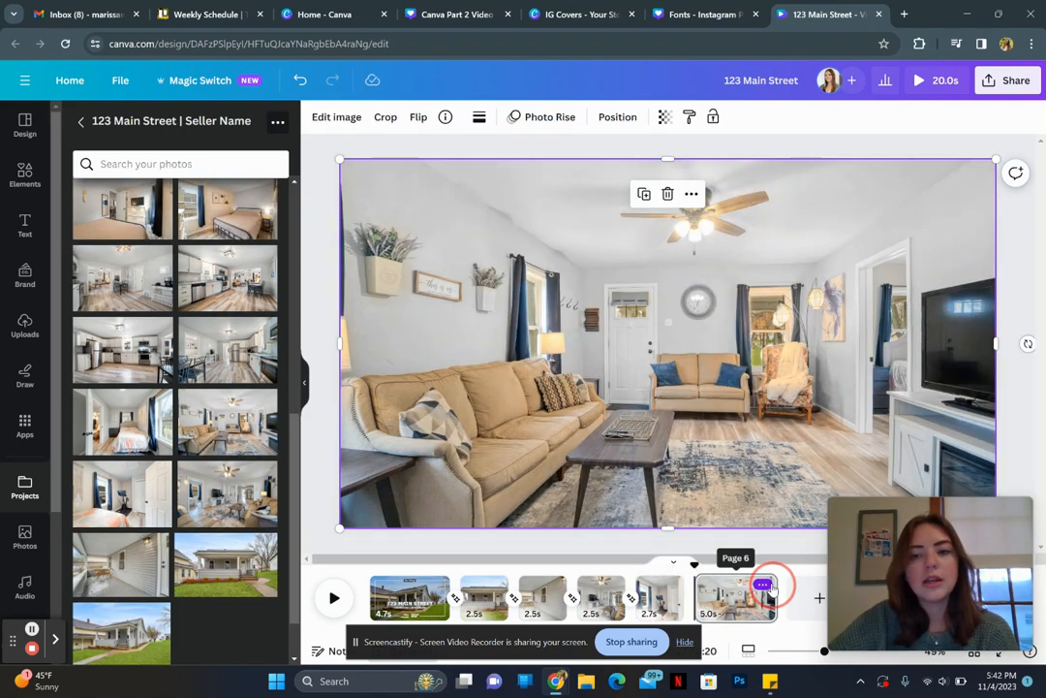
Replace the new page 6's photo with the bedroom photo
{"action": "left_click", "coordinate": [765, 586]}
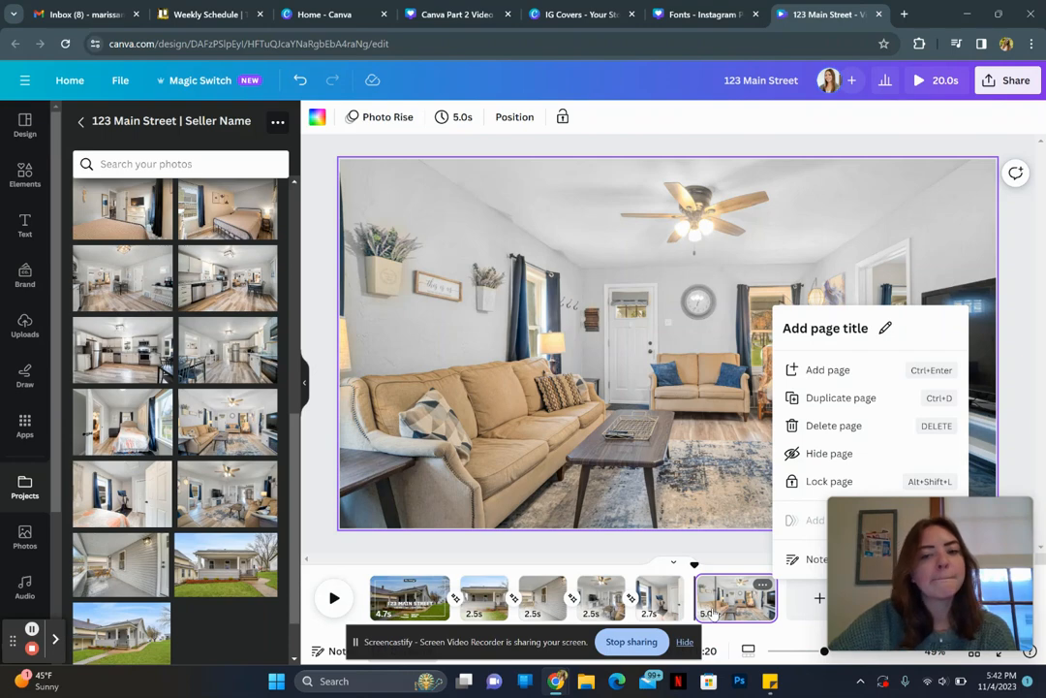
{"action": "left_click_drag", "start_coordinate": [139, 427], "coordinate": [355, 424]}
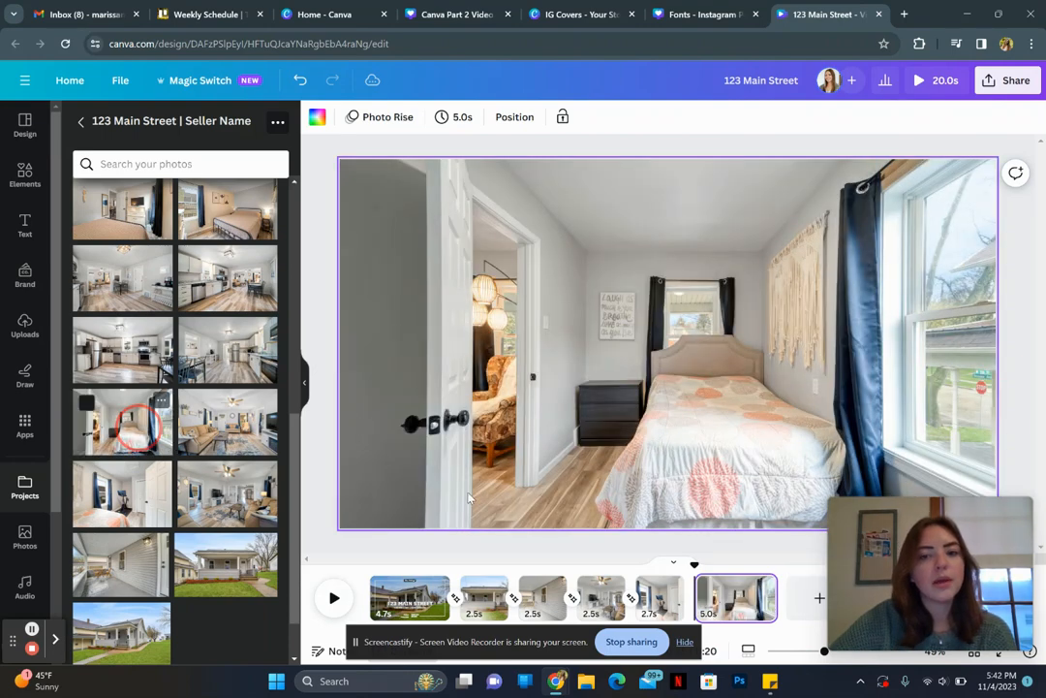
Add another page at the end and place the living room photo on it
{"action": "left_click", "coordinate": [608, 598]}
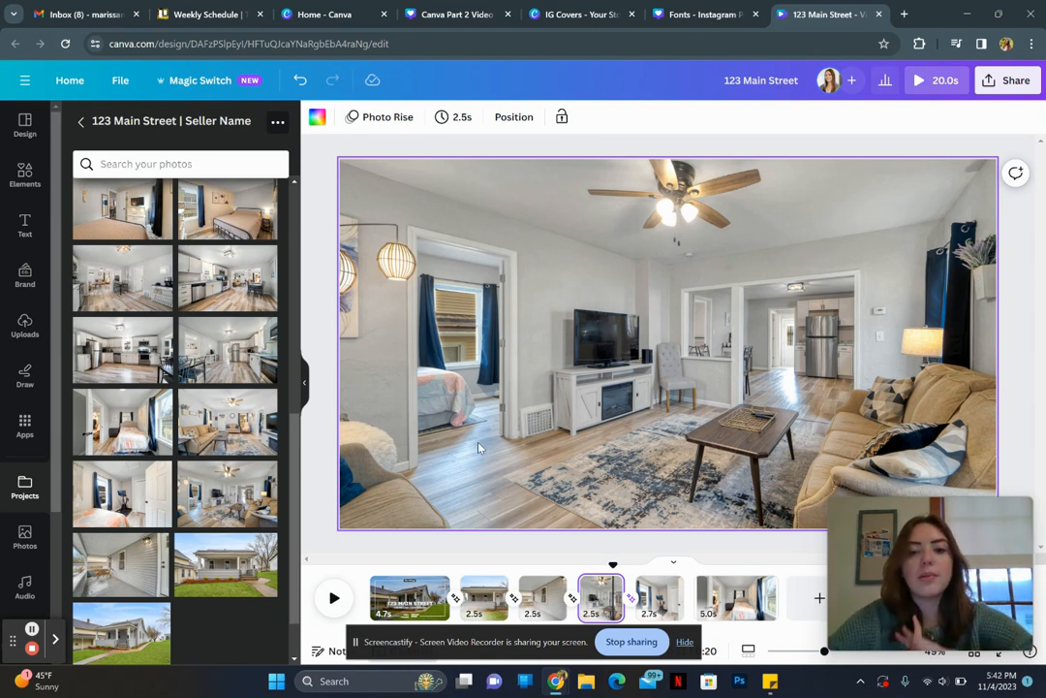
{"action": "left_click", "coordinate": [812, 601]}
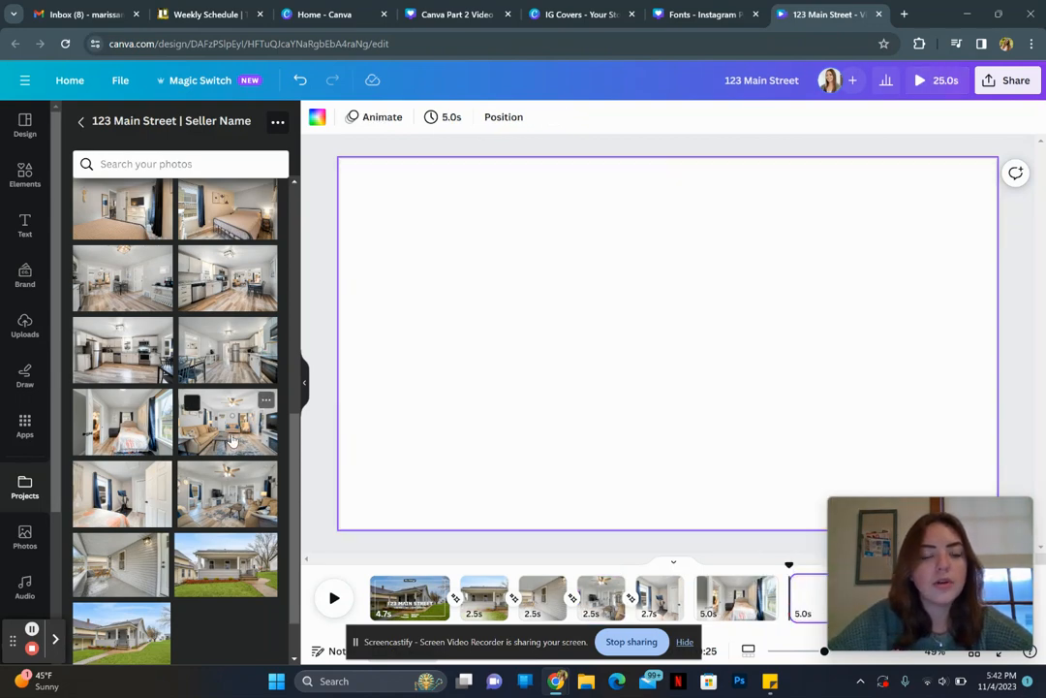
{"action": "left_click_drag", "start_coordinate": [230, 441], "coordinate": [528, 523]}
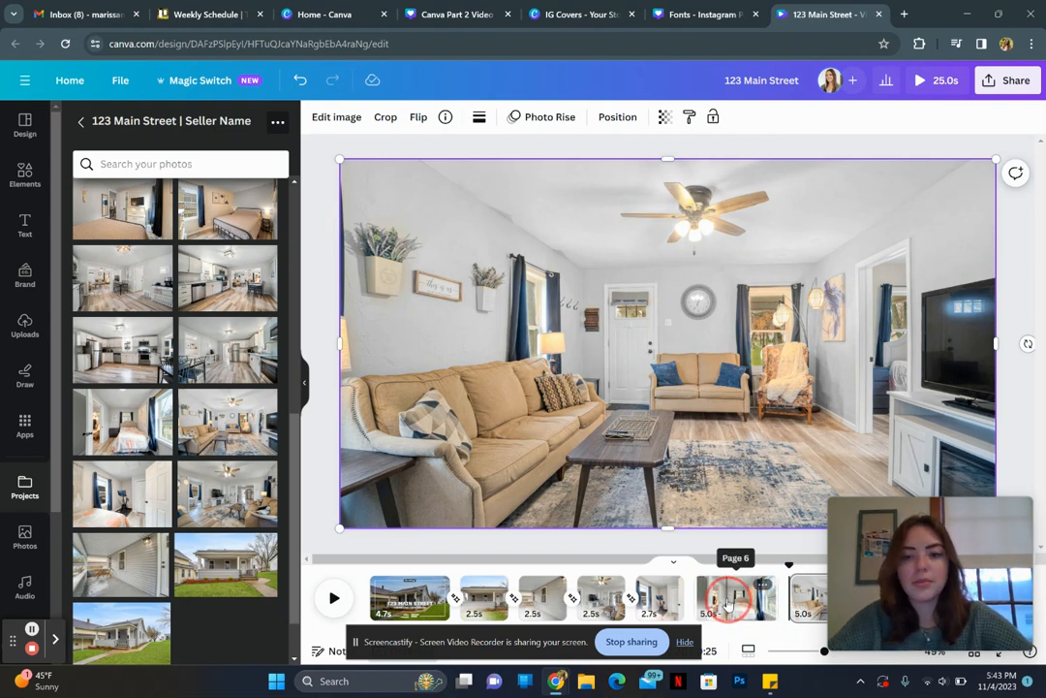
Set the timing of pages 6 and 7 to 3 seconds
{"action": "left_click", "coordinate": [738, 607]}
{"action": "left_click", "coordinate": [455, 117]}
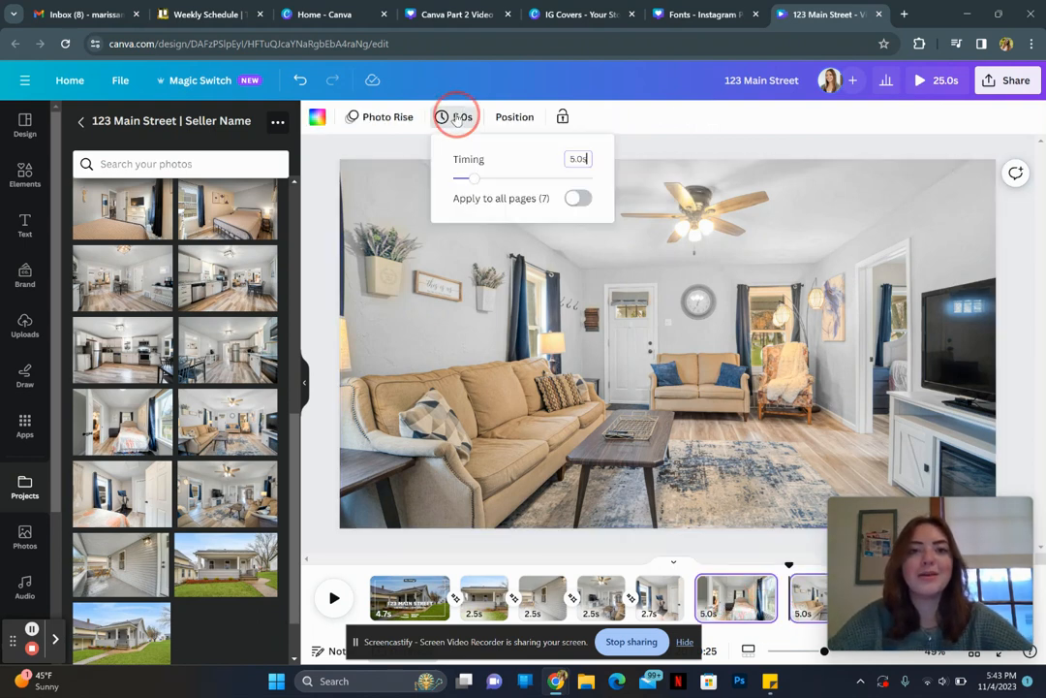
{"action": "left_click", "coordinate": [578, 159]}
{"action": "type", "text": "3"}
{"action": "key", "text": "Return"}
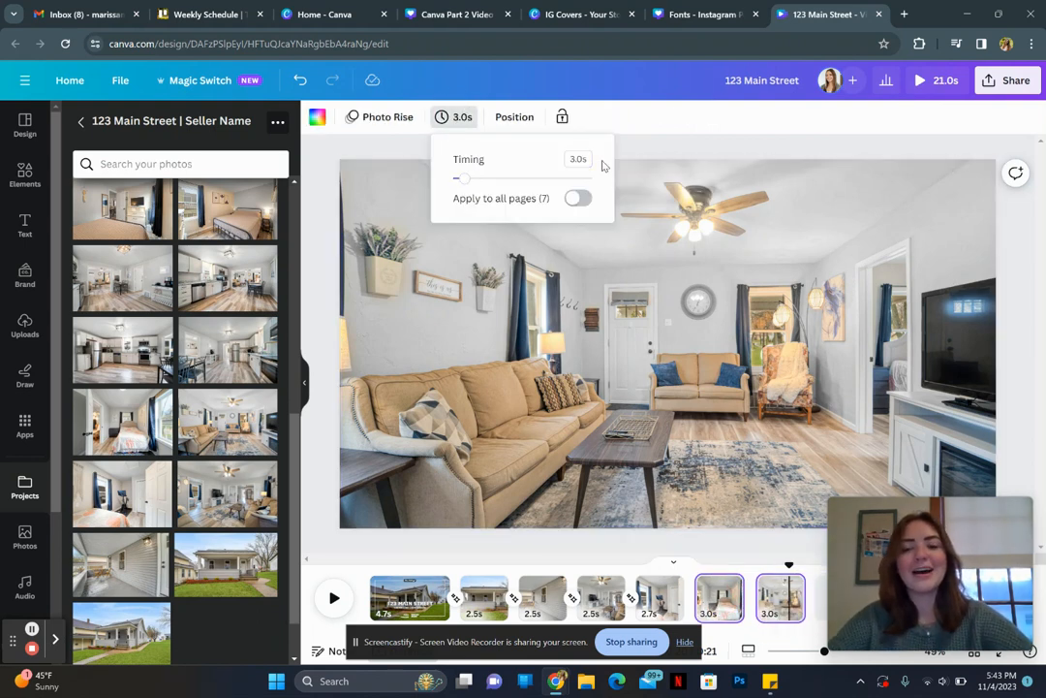
Apply the Match & Move transition between all pages
{"action": "left_click", "coordinate": [696, 609]}
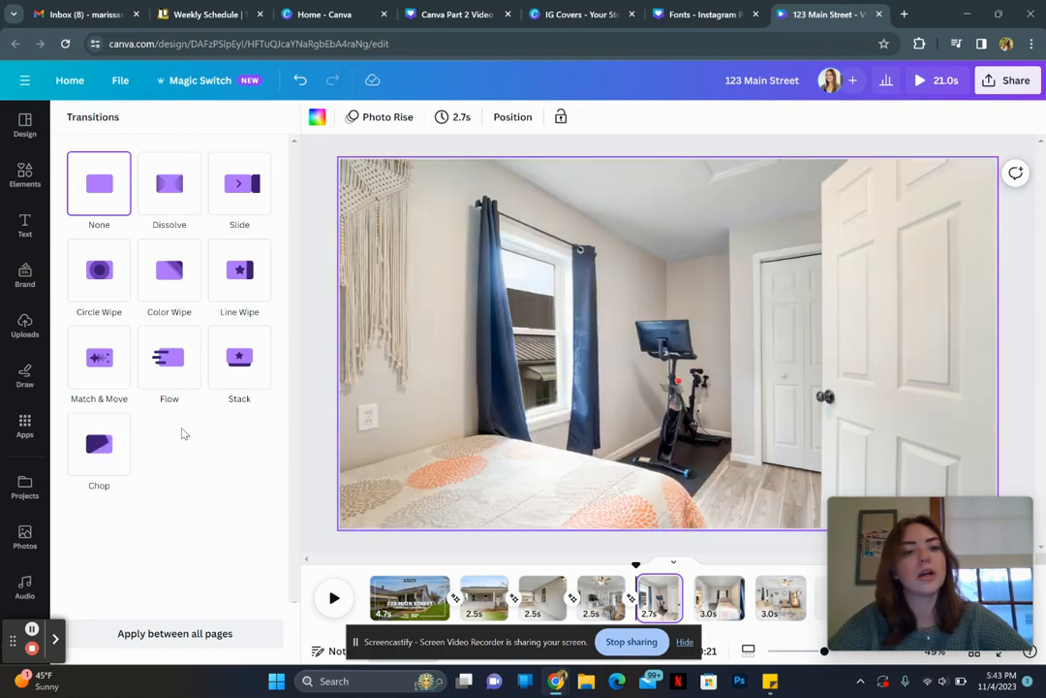
{"action": "left_click", "coordinate": [98, 376]}
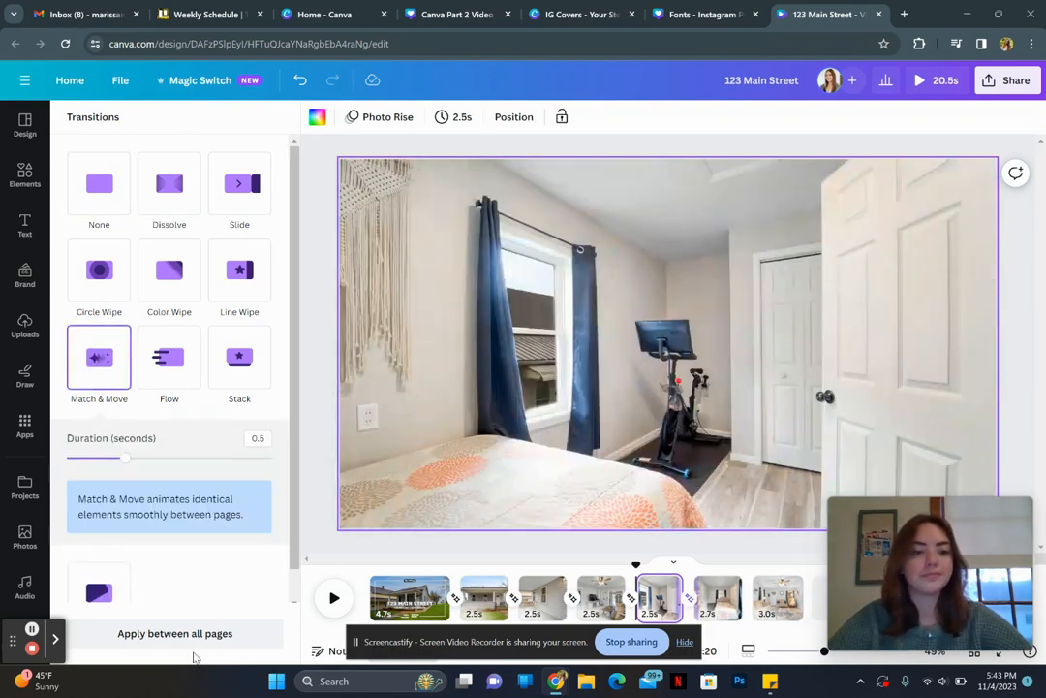
{"action": "left_click", "coordinate": [204, 637]}
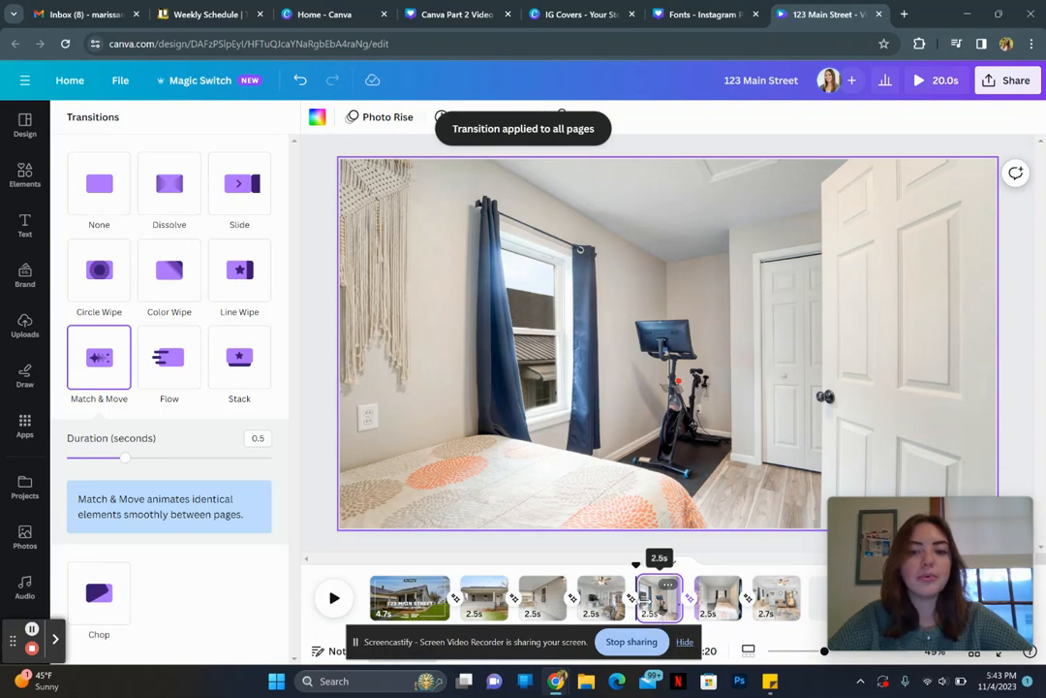
Set page 6's Photo Rise animation to a downward direction with minimal intensity
{"action": "left_click", "coordinate": [695, 555]}
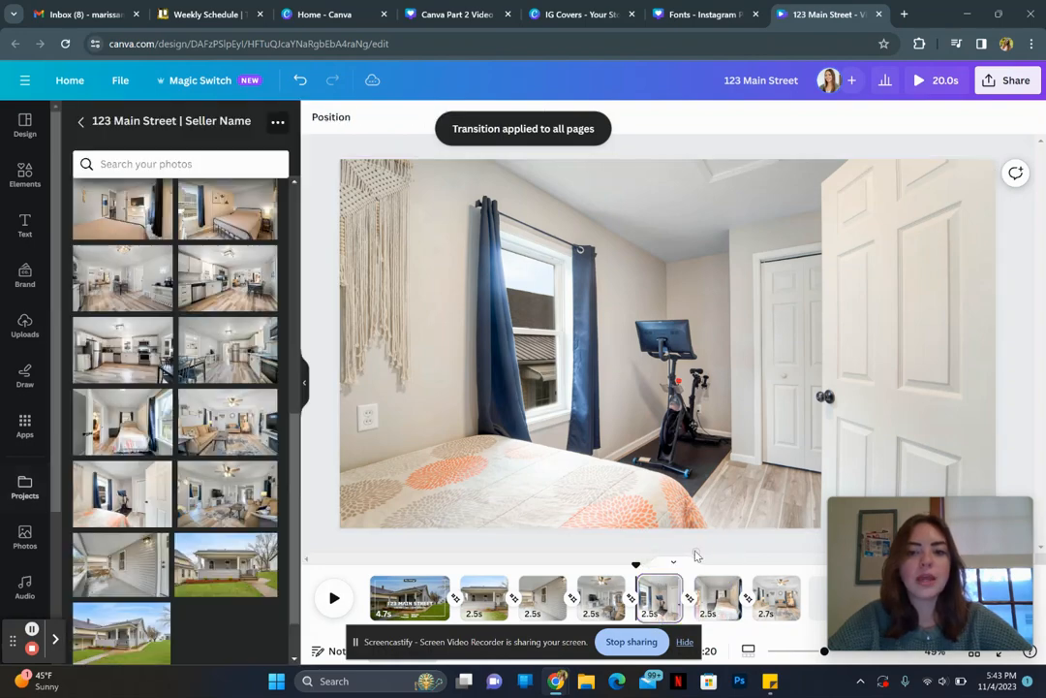
{"action": "left_click", "coordinate": [718, 599]}
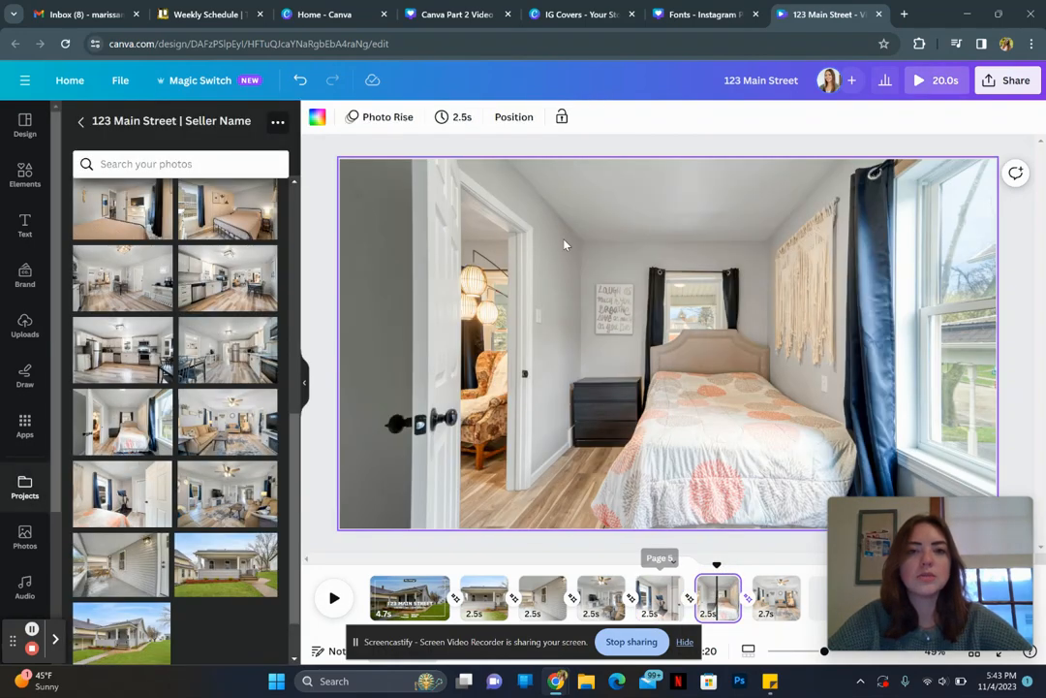
{"action": "left_click", "coordinate": [388, 116]}
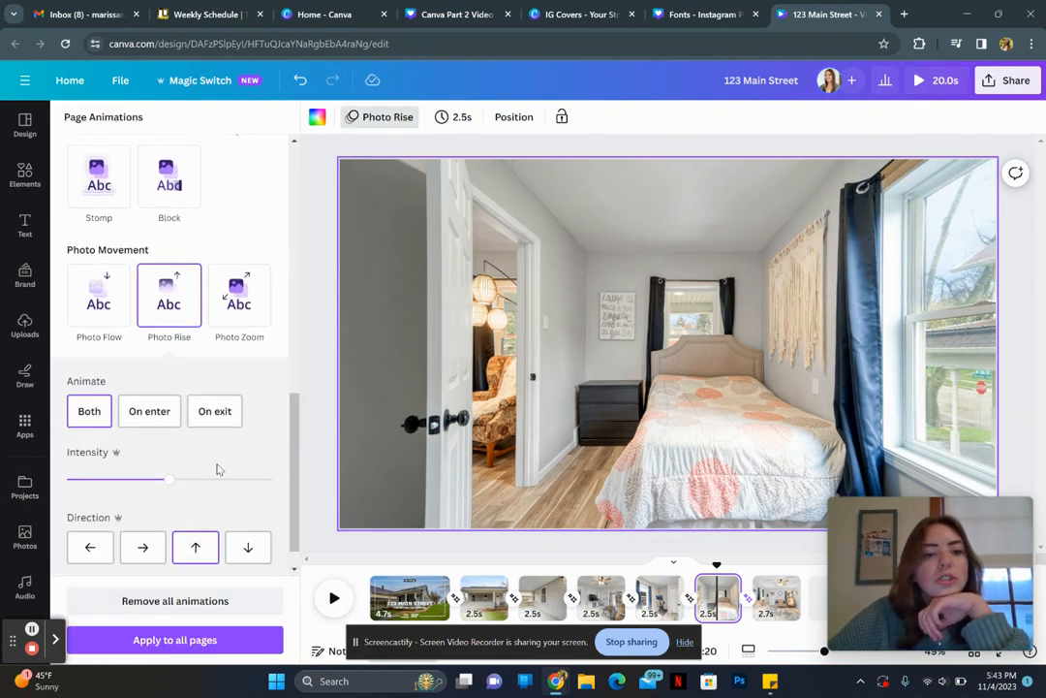
{"action": "left_click", "coordinate": [246, 550]}
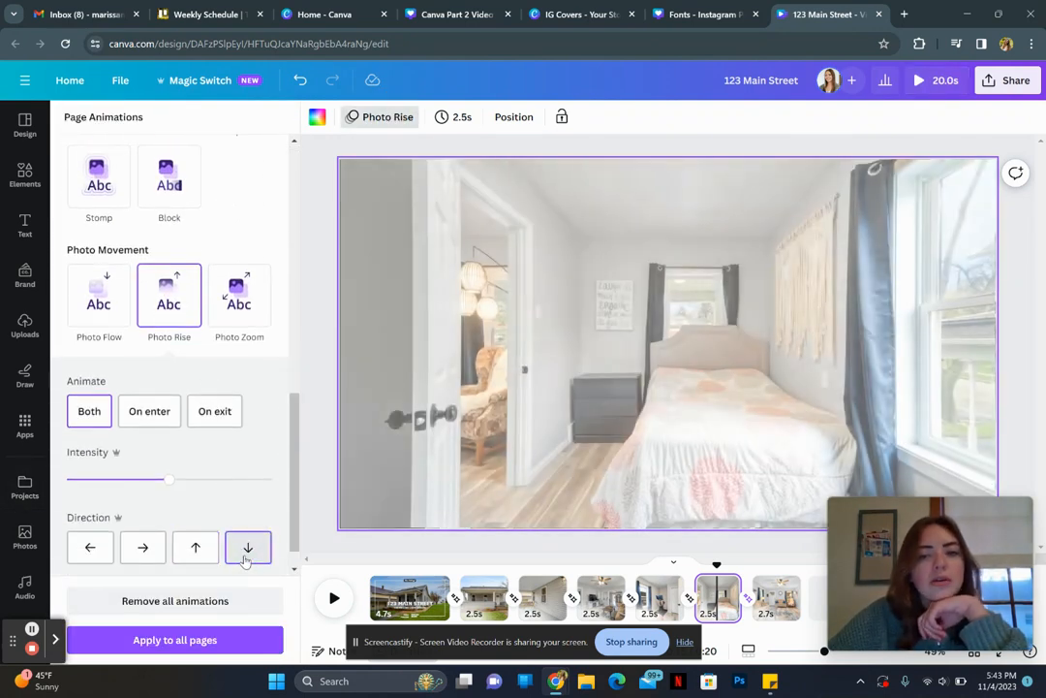
{"action": "left_click", "coordinate": [141, 548]}
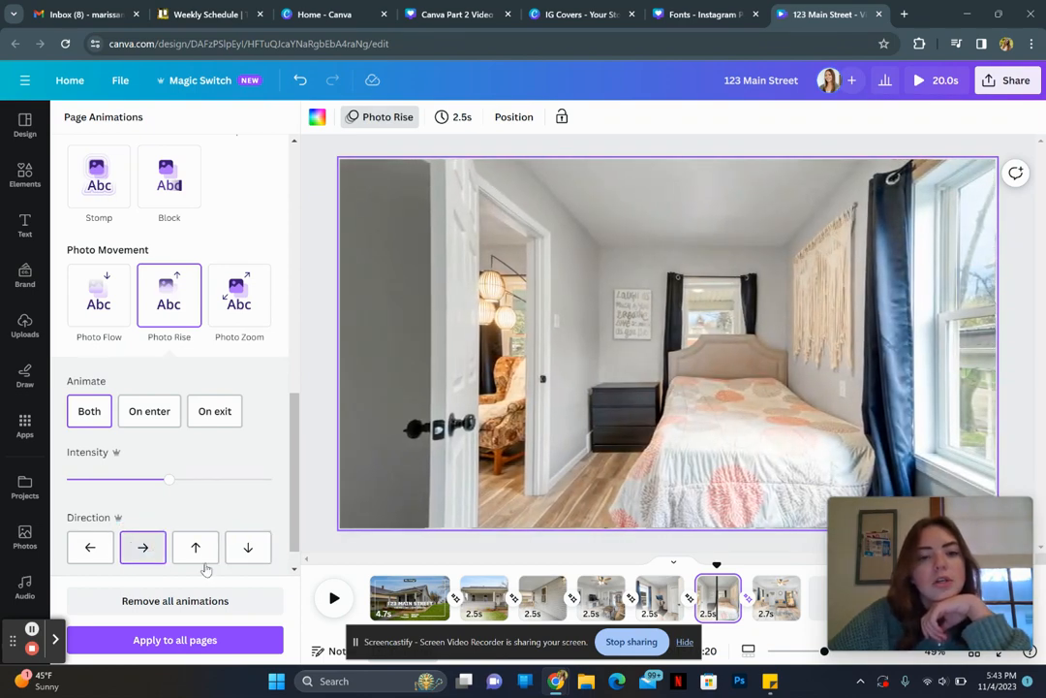
{"action": "left_click", "coordinate": [245, 547]}
{"action": "left_click", "coordinate": [87, 478]}
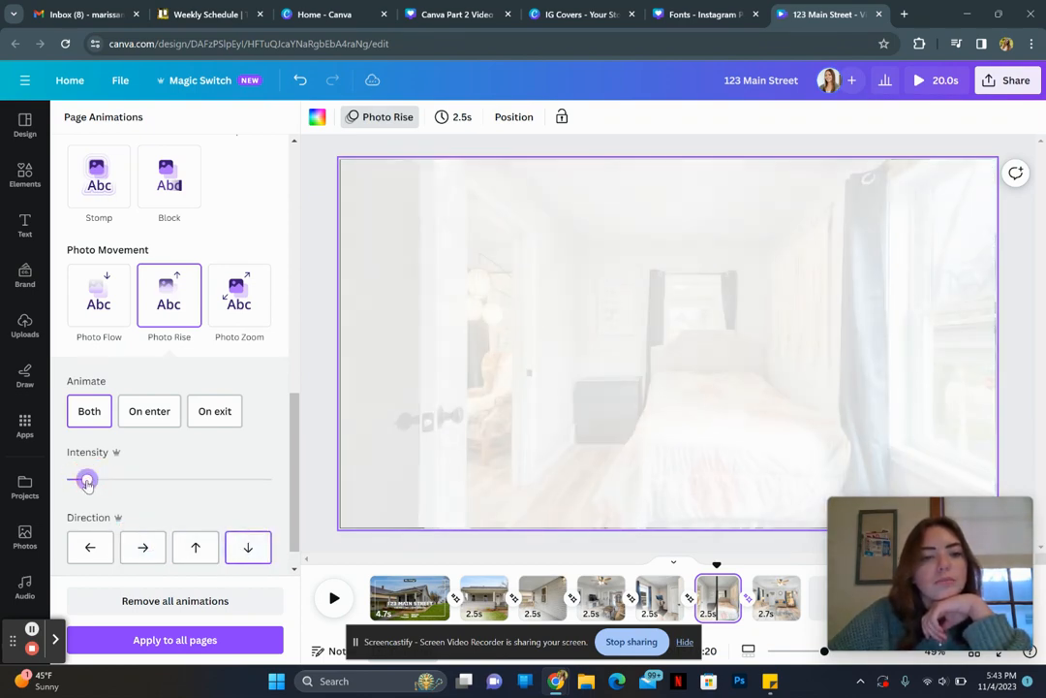
Set page 7's Photo Rise animation to move right with minimal intensity
{"action": "left_click", "coordinate": [775, 597]}
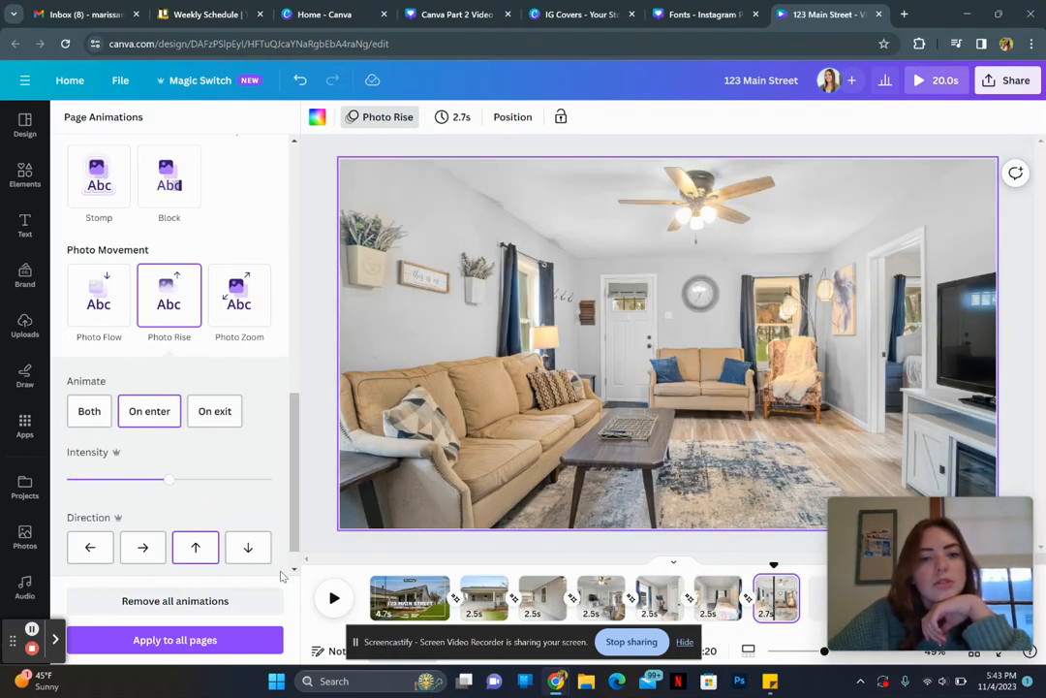
{"action": "left_click", "coordinate": [146, 549]}
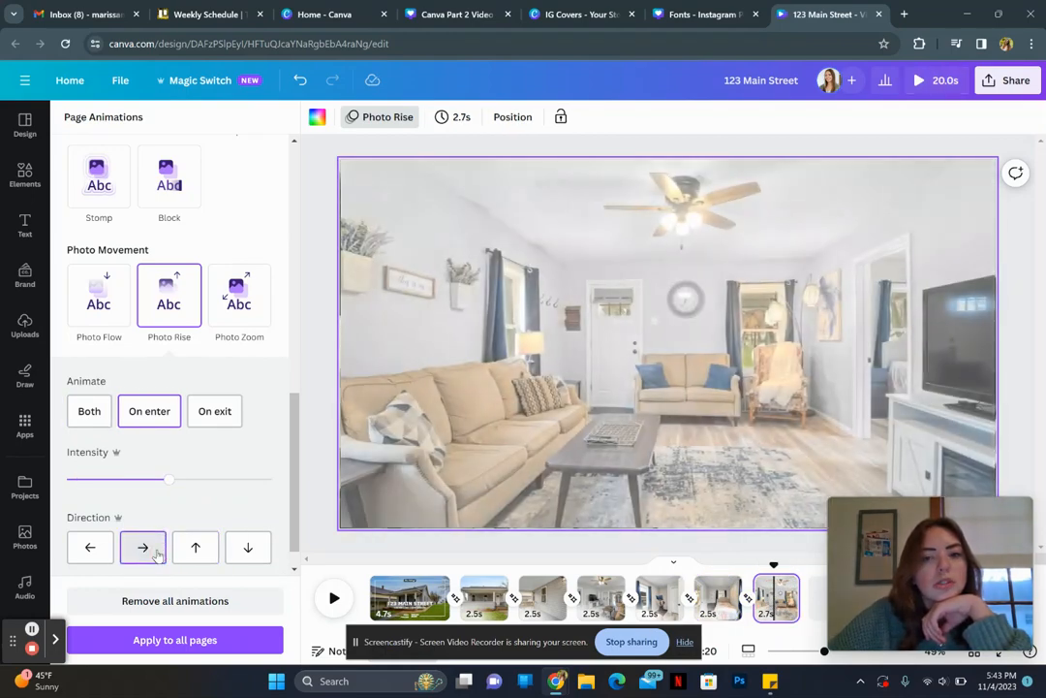
{"action": "left_click", "coordinate": [84, 481]}
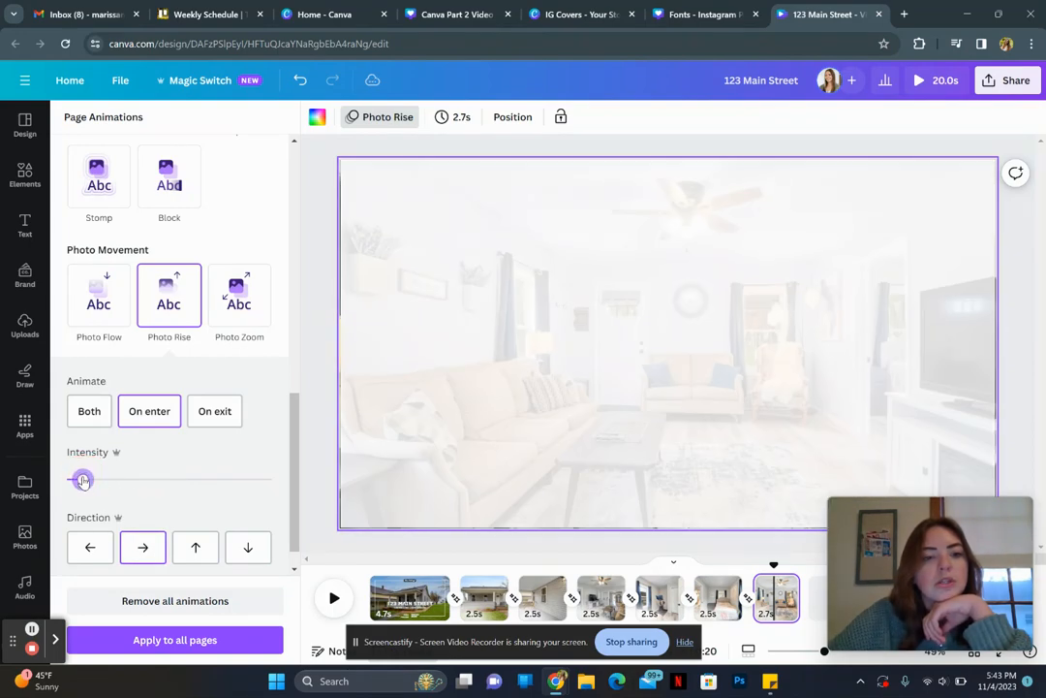
Add a new blank page at the end of the video
{"action": "left_click", "coordinate": [323, 484]}
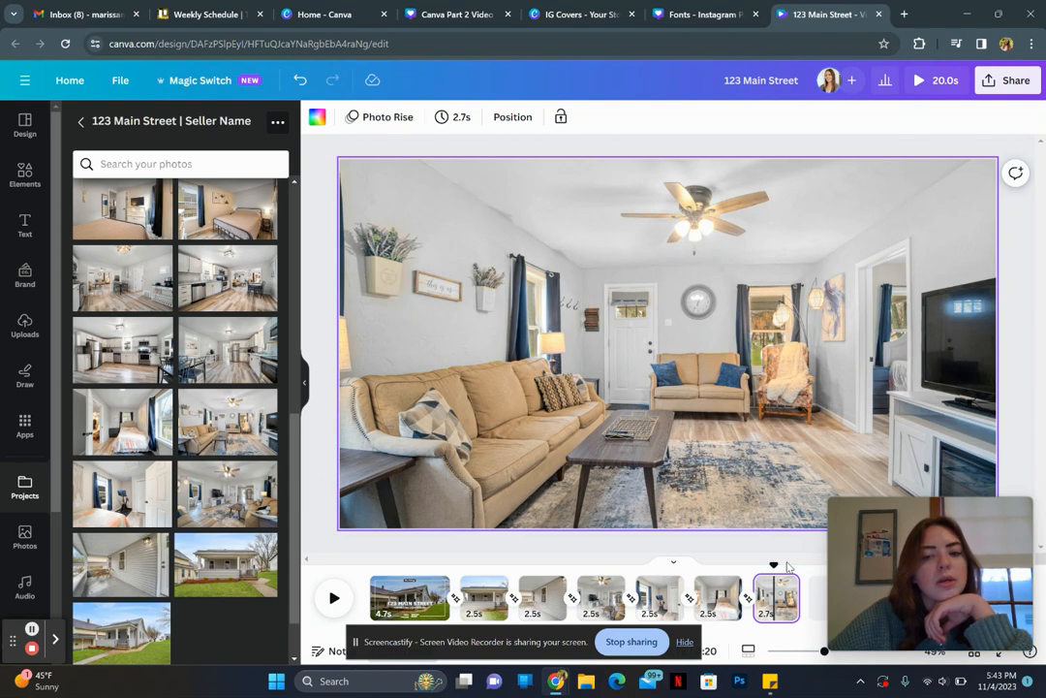
{"action": "left_click_drag", "start_coordinate": [774, 562], "coordinate": [344, 579]}
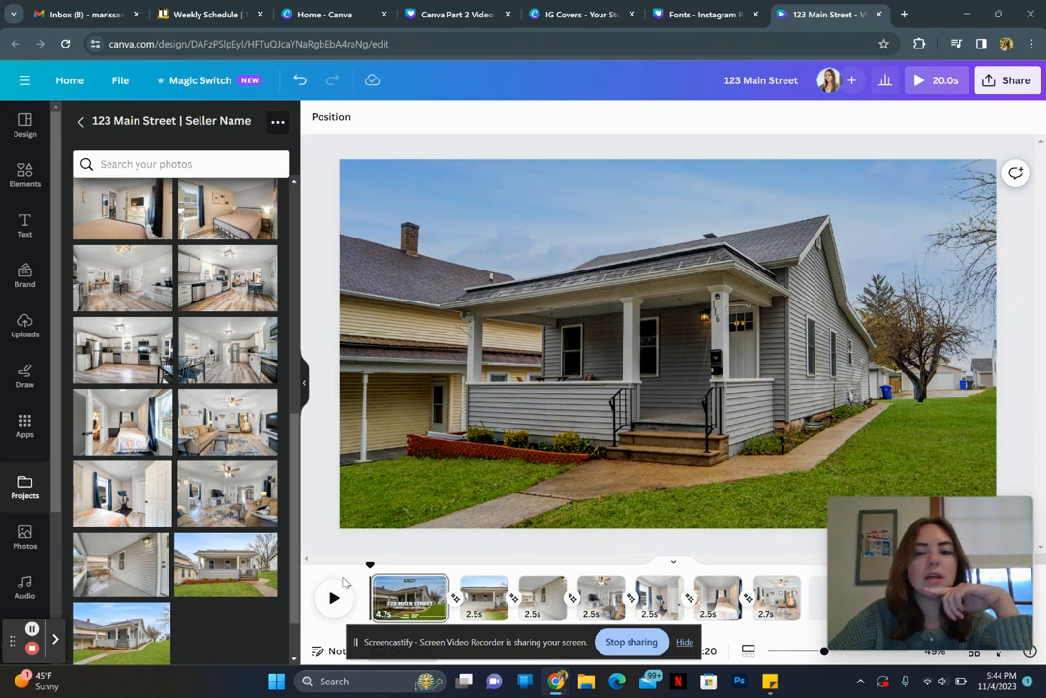
{"action": "left_click", "coordinate": [814, 597]}
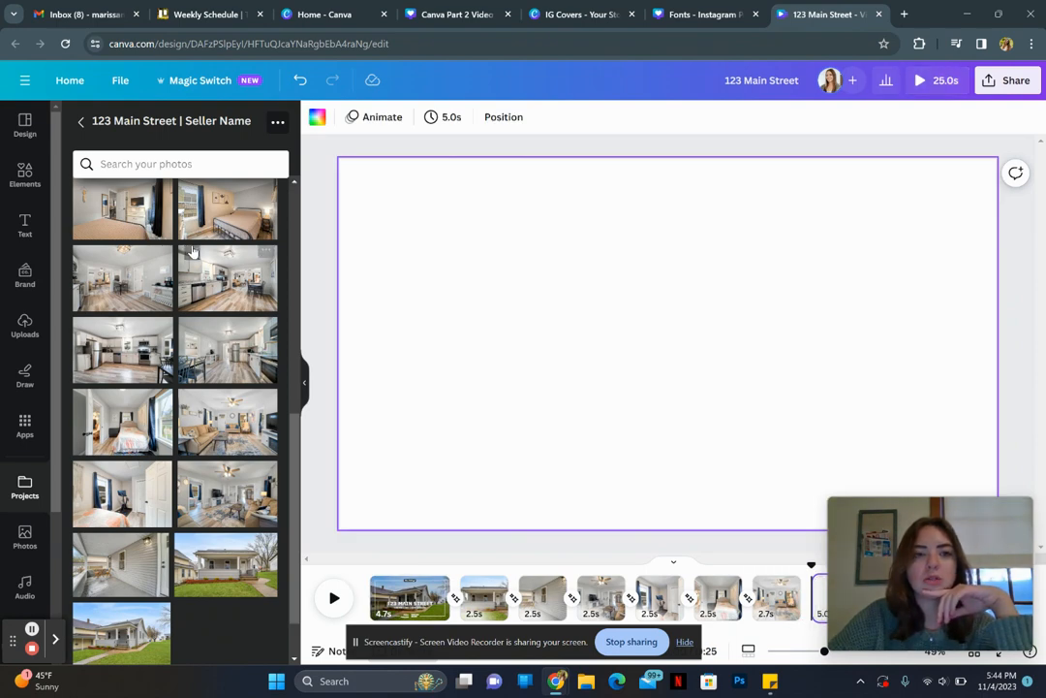
Search the design templates for information and browse the results
{"action": "left_click", "coordinate": [25, 126]}
{"action": "left_click", "coordinate": [200, 122]}
{"action": "triple_click", "coordinate": [200, 123]}
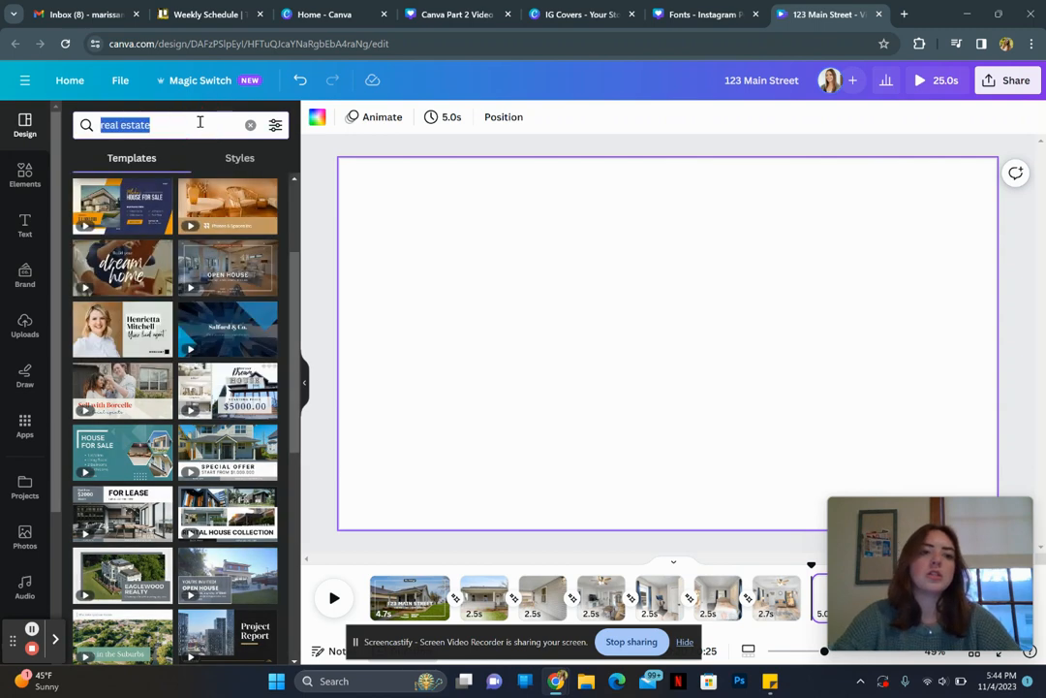
{"action": "type", "text": "information"}
{"action": "key", "text": "Return"}
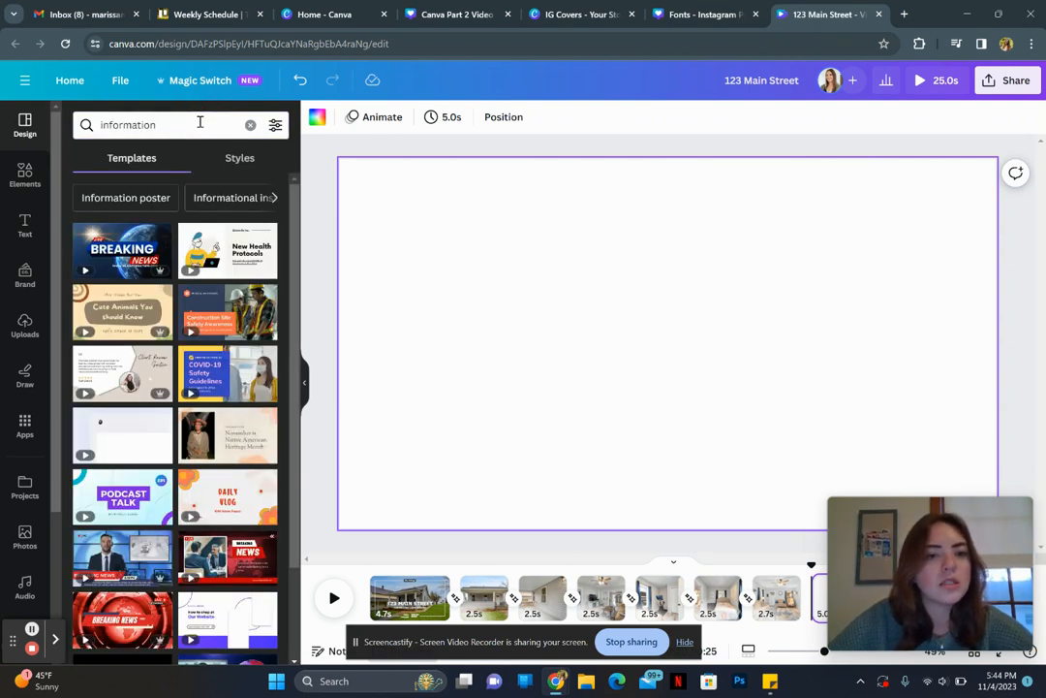
{"action": "scroll", "coordinate": [157, 412], "scroll_direction": "down", "scroll_amount": 5}
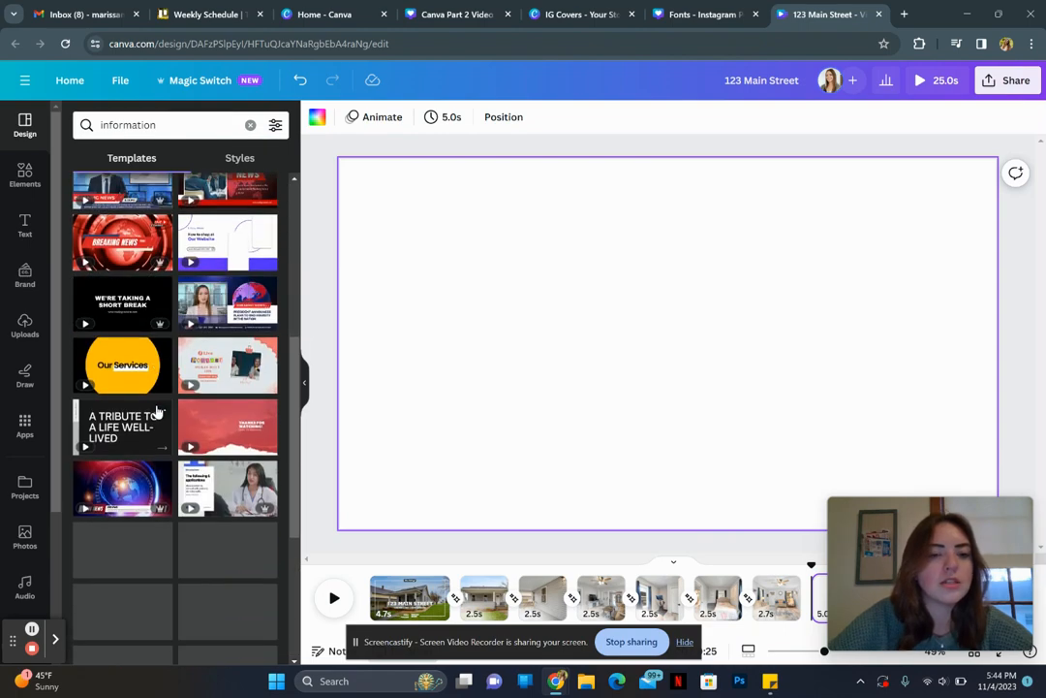
{"action": "scroll", "coordinate": [157, 412], "scroll_direction": "down", "scroll_amount": 3}
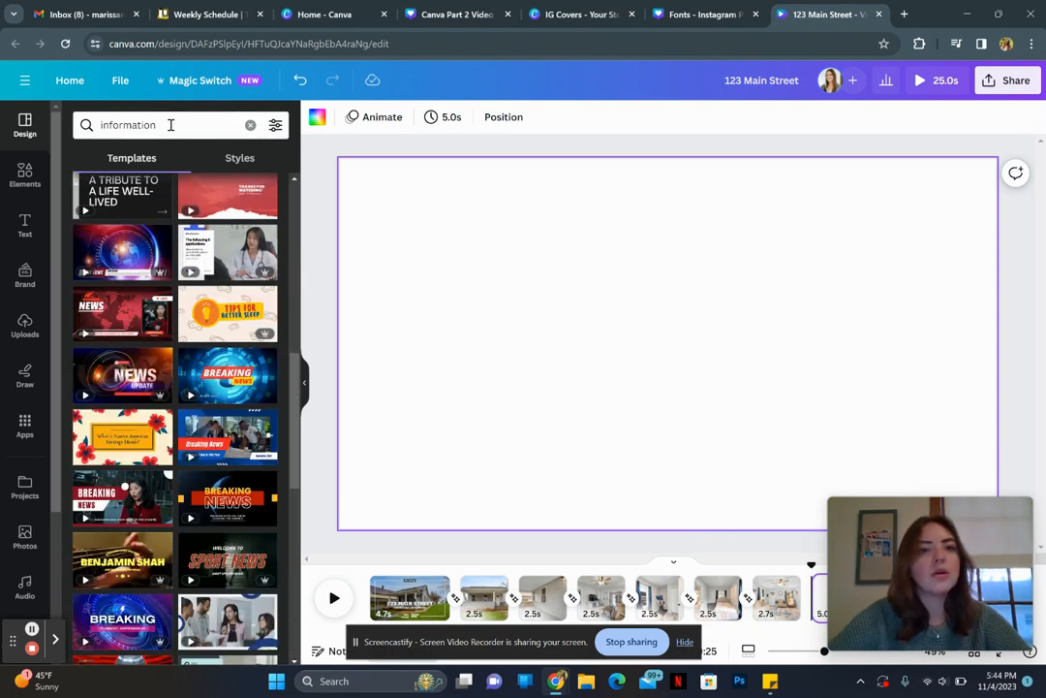
Search templates for profile and apply the Sage Green Agent Profile About Me page to the new page
{"action": "double_click", "coordinate": [171, 125]}
{"action": "type", "text": "profile"}
{"action": "key", "text": "Return"}
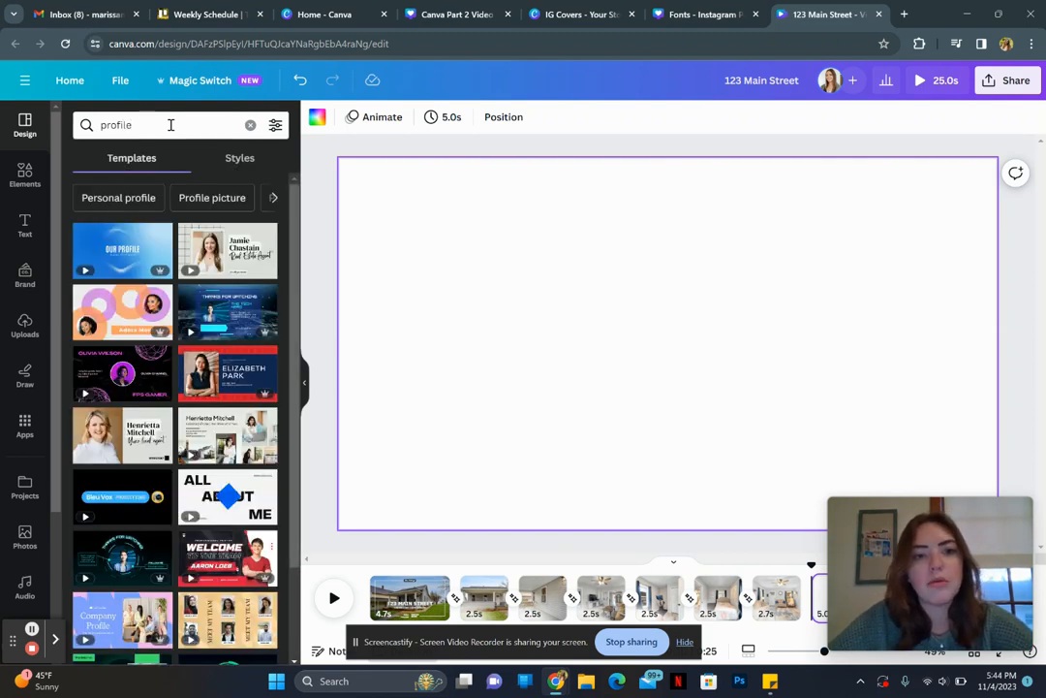
{"action": "left_click", "coordinate": [119, 442]}
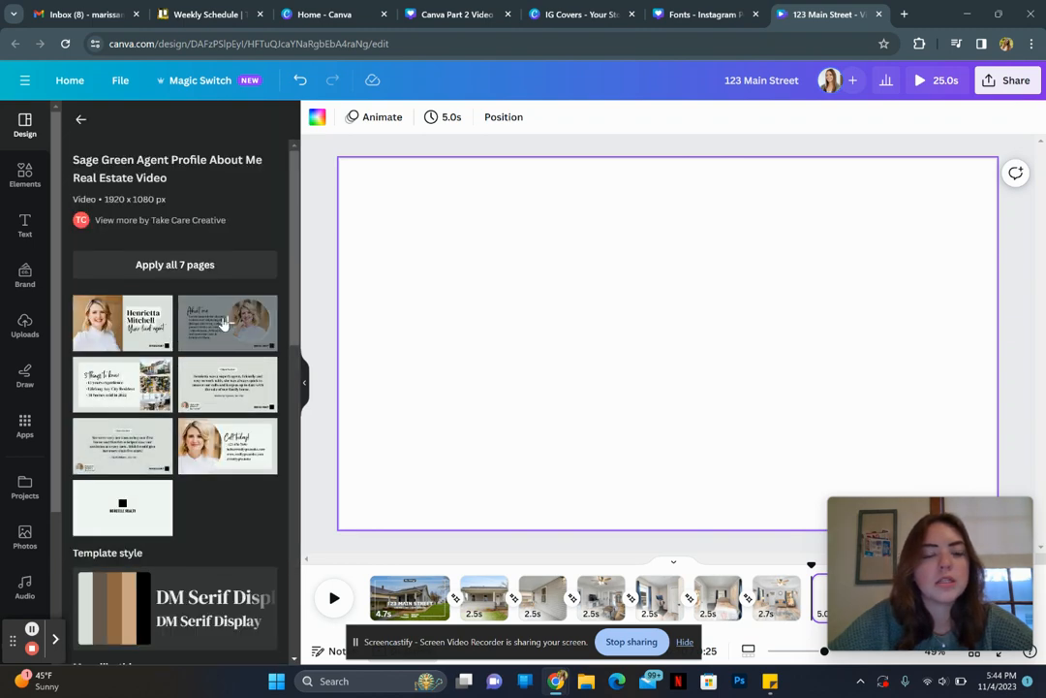
{"action": "left_click", "coordinate": [224, 322]}
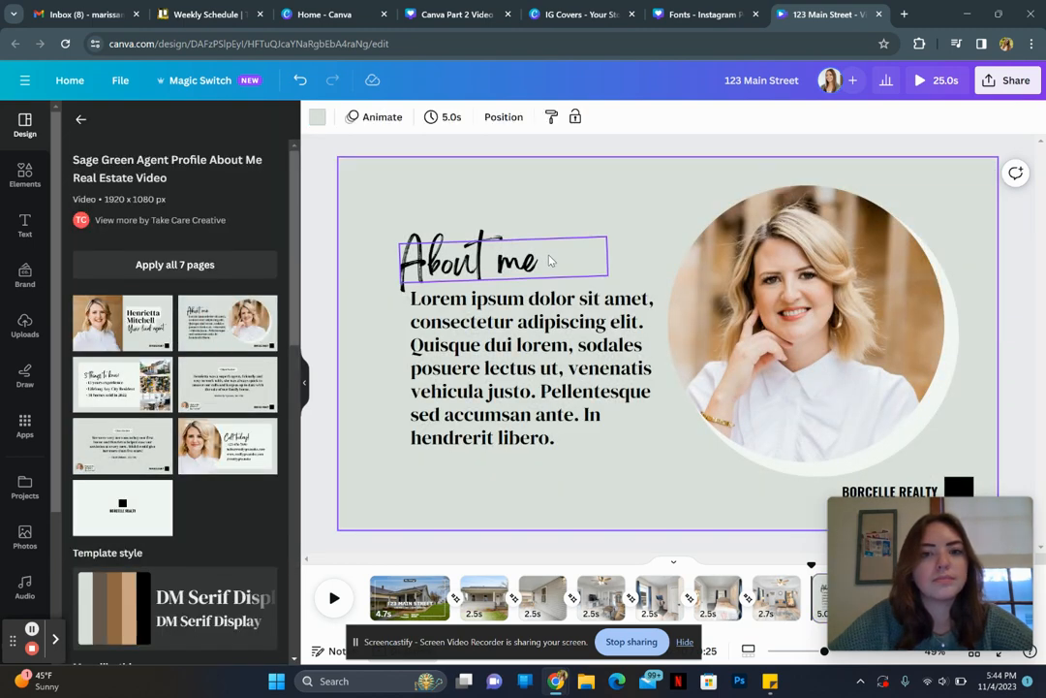
Replace the page's About me heading with Contact Me!
{"action": "left_click", "coordinate": [468, 258]}
{"action": "double_click", "coordinate": [467, 255]}
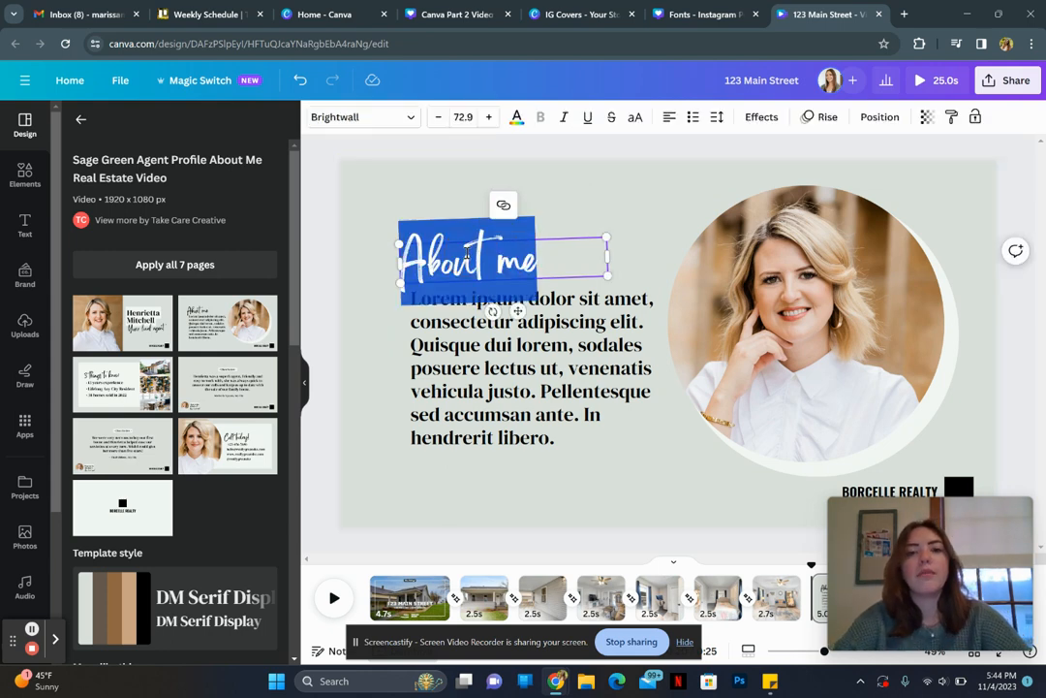
{"action": "type", "text": "Contact Me!"}
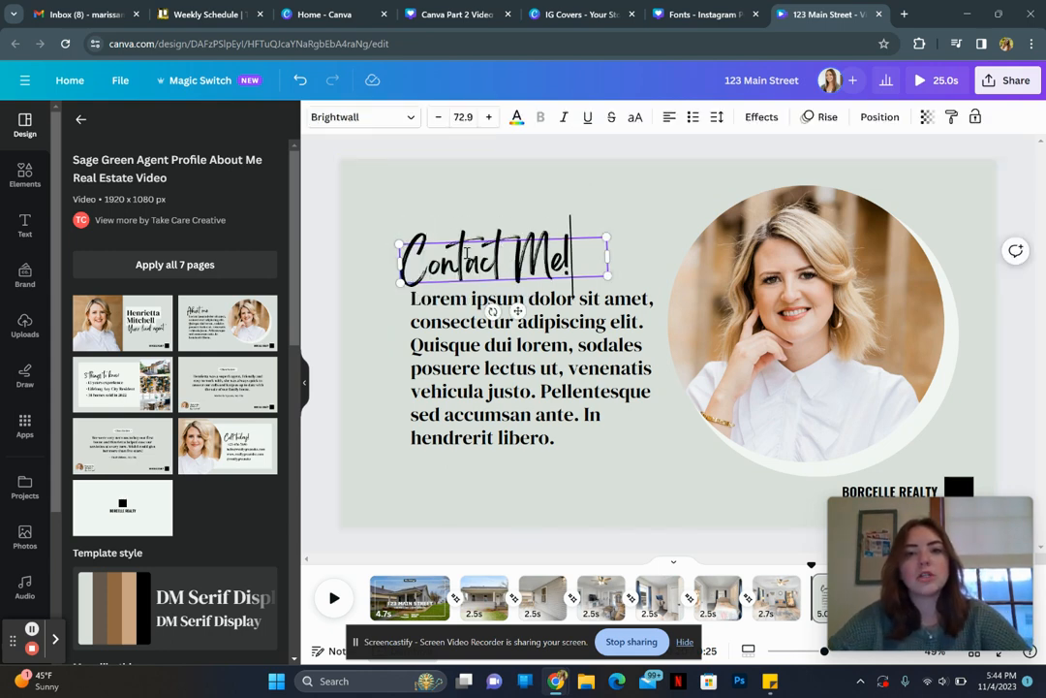
{"action": "left_click", "coordinate": [433, 318]}
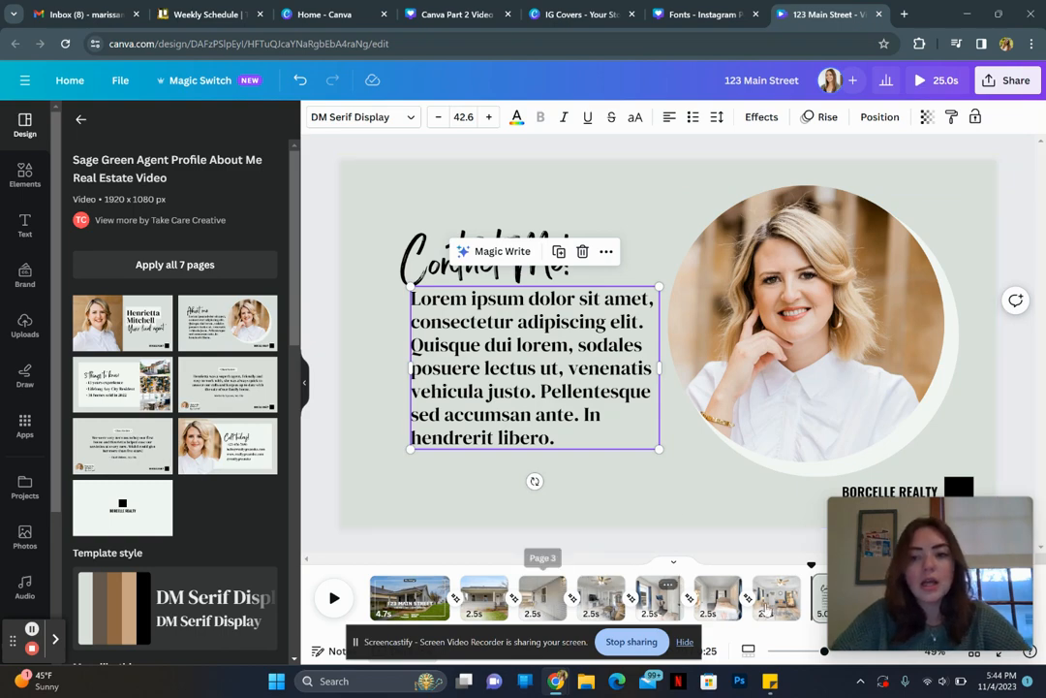
Apply the Match & Move transition between pages 7 and 8
{"action": "left_click", "coordinate": [748, 597]}
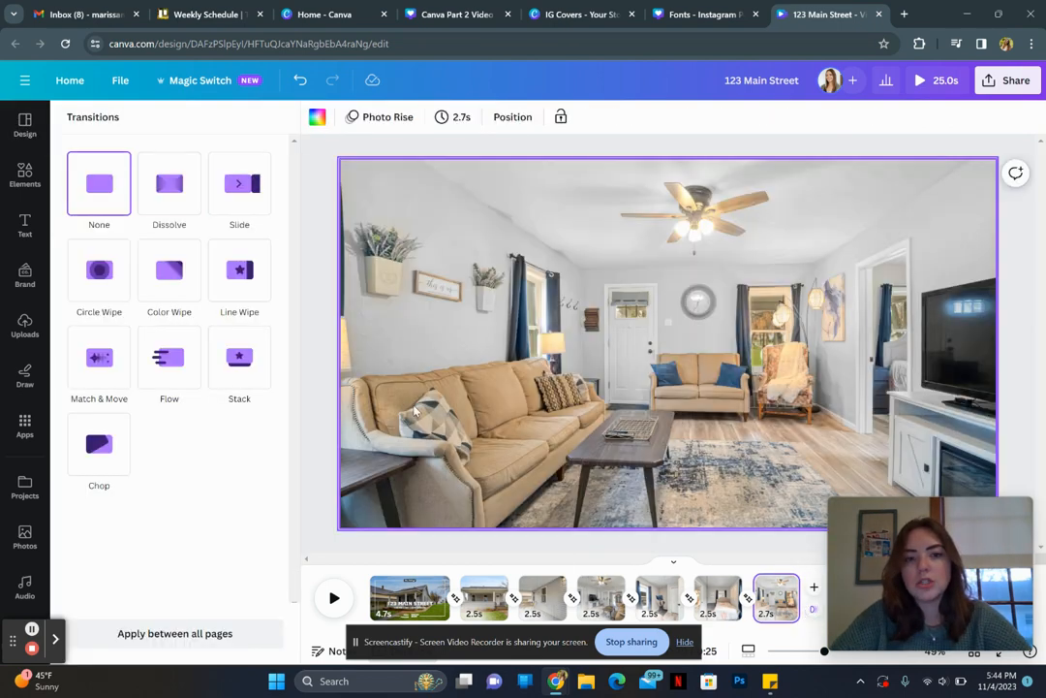
{"action": "left_click", "coordinate": [100, 360]}
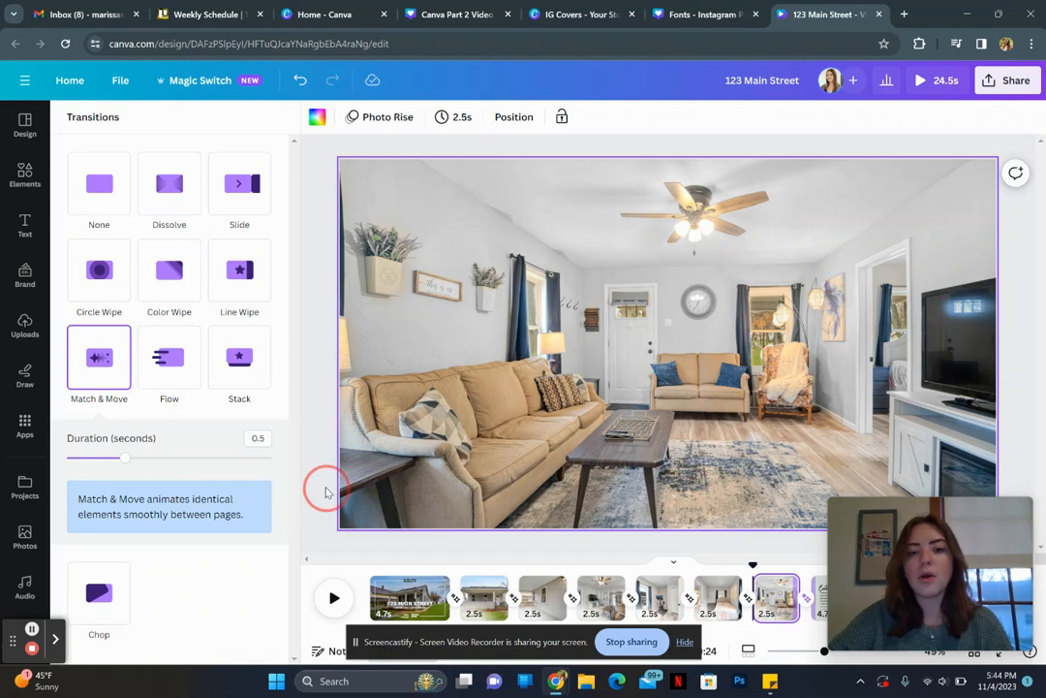
Play the video from the first page to preview it
{"action": "left_click", "coordinate": [327, 489]}
{"action": "left_click", "coordinate": [411, 598]}
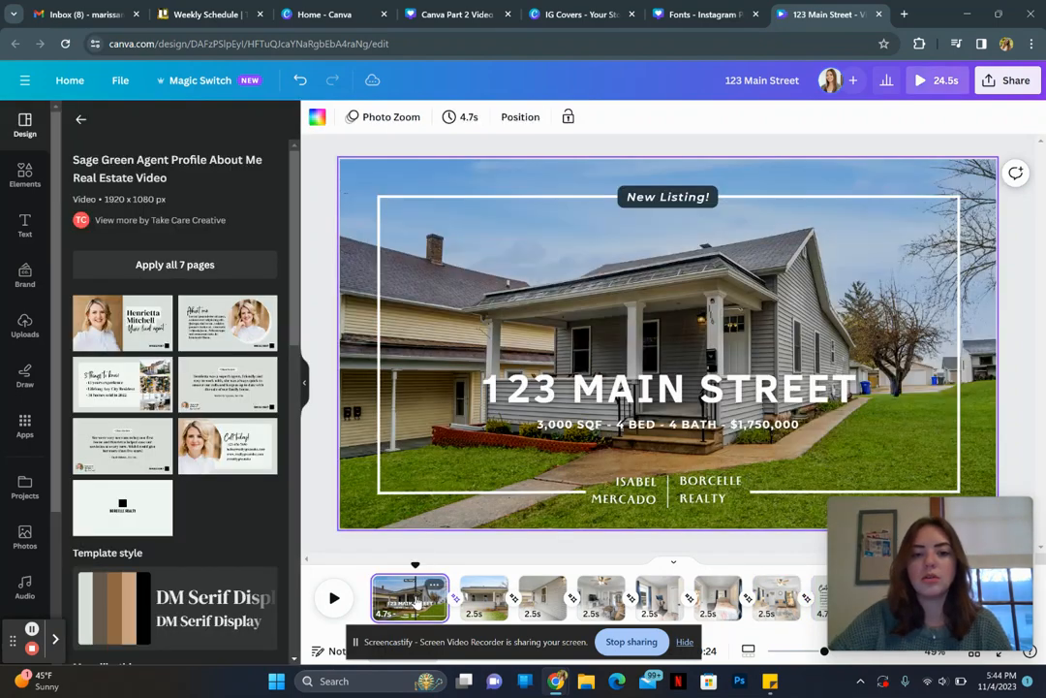
{"action": "left_click", "coordinate": [364, 562]}
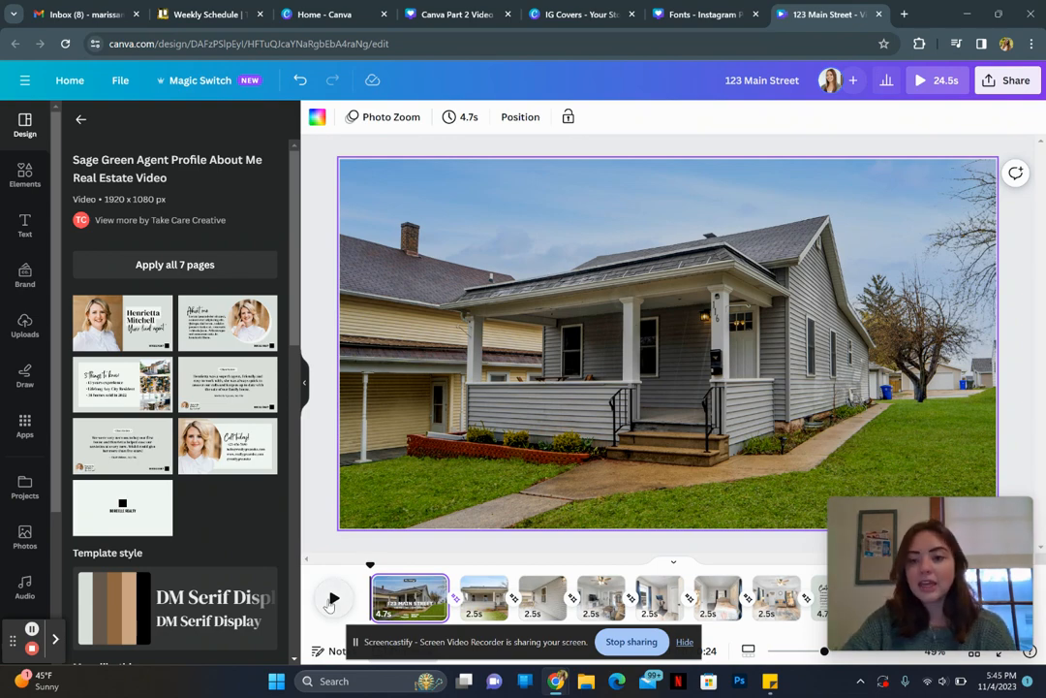
{"action": "left_click", "coordinate": [331, 600]}
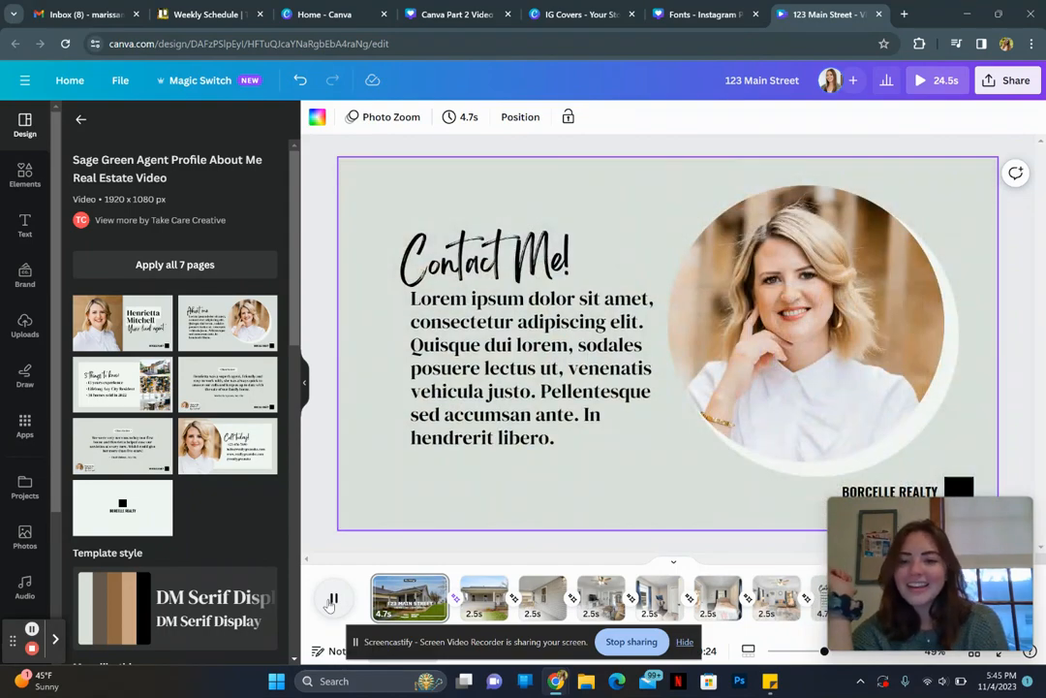
{"action": "left_click", "coordinate": [332, 599]}
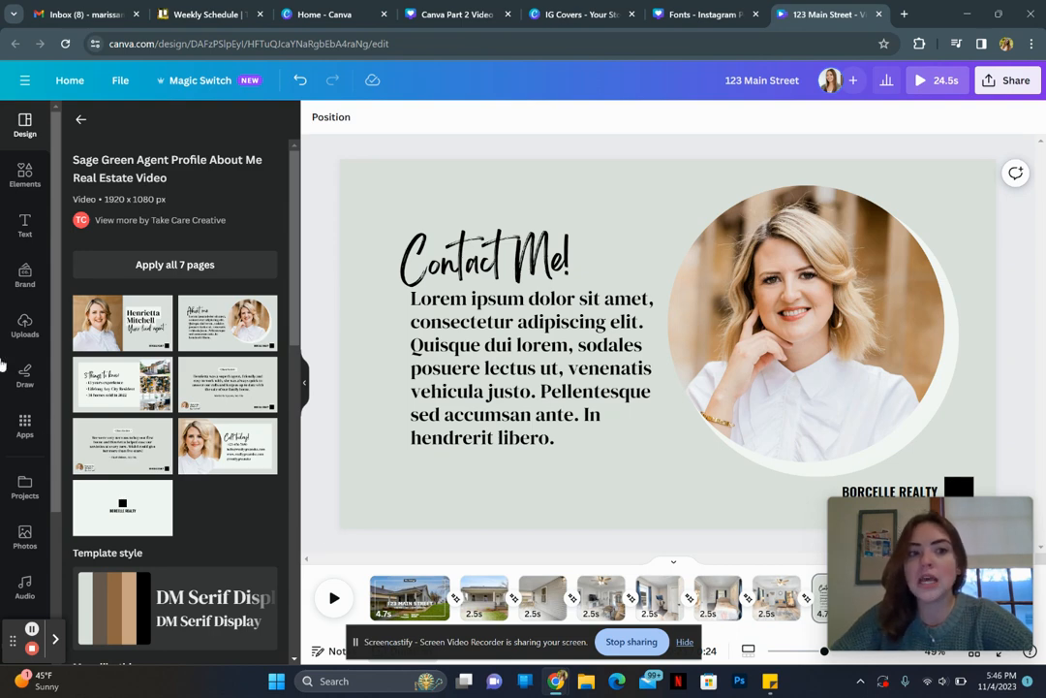
Open the audio library
{"action": "left_click", "coordinate": [16, 595]}
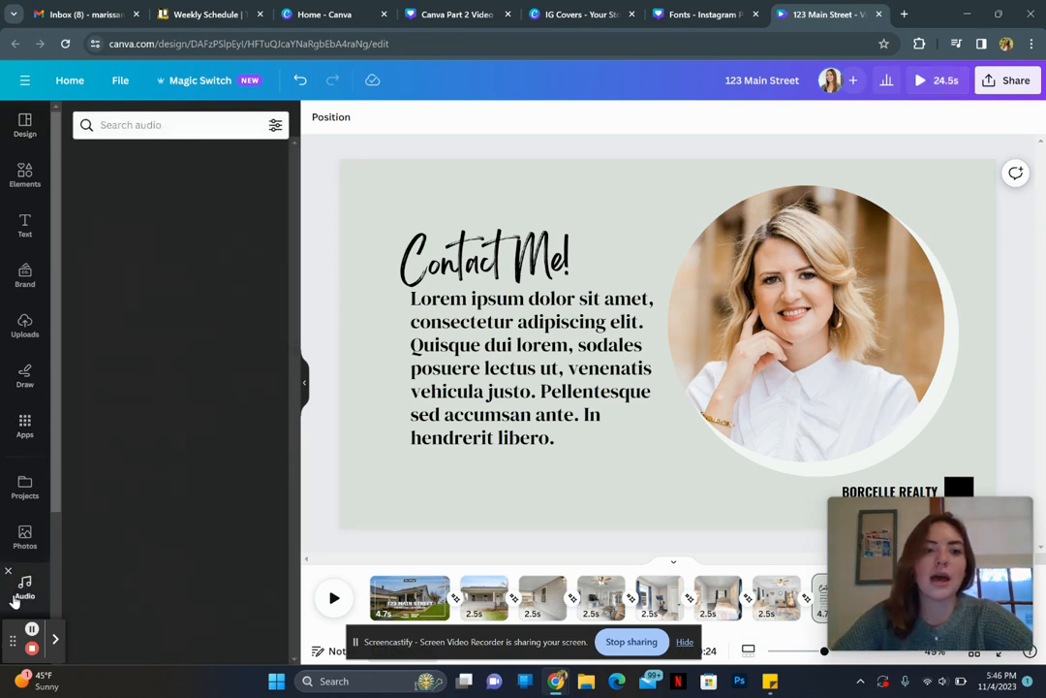